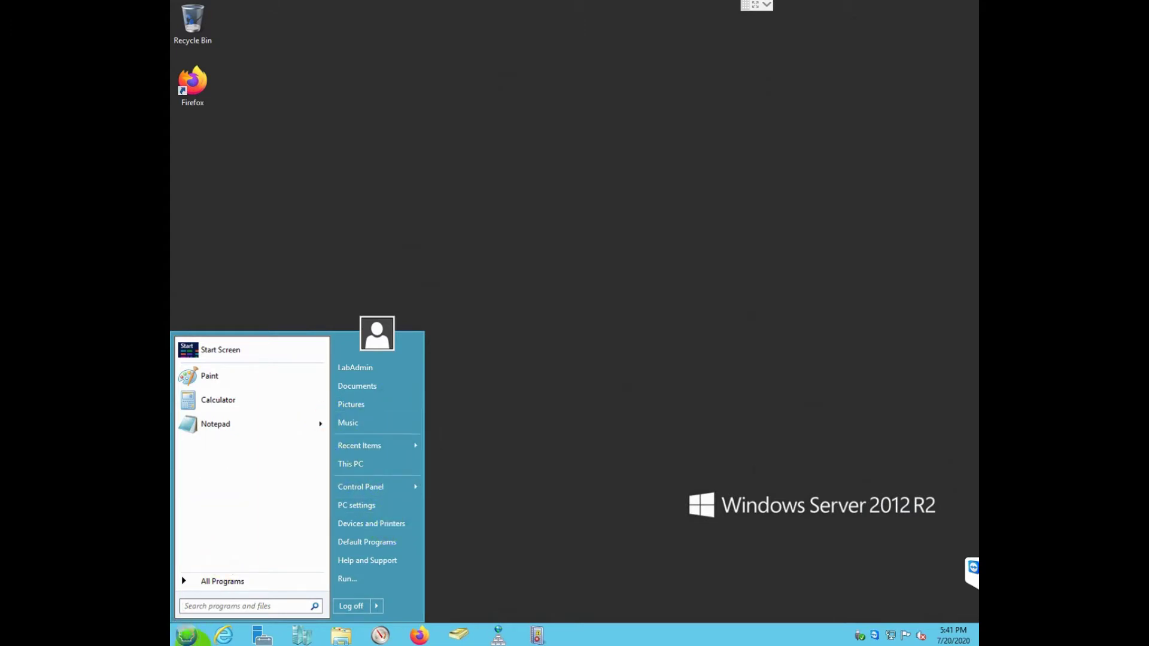
Step: Open Server Manager from the taskbar and choose Manage > Add Roles and Features
left_click(188, 636)
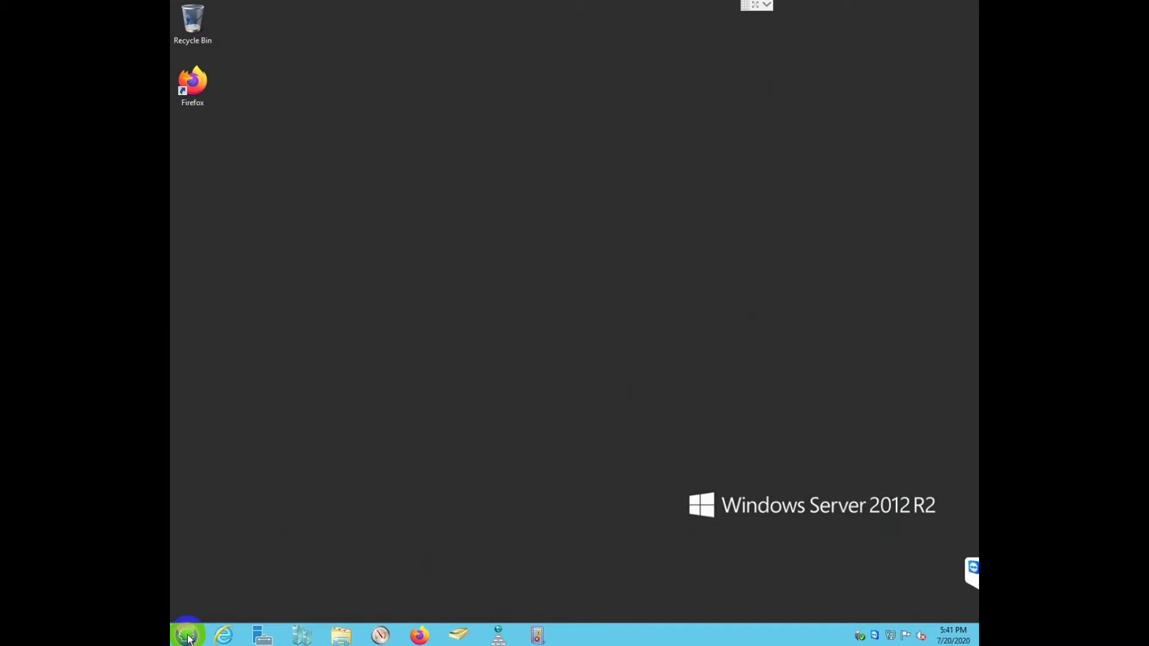
left_click(187, 636)
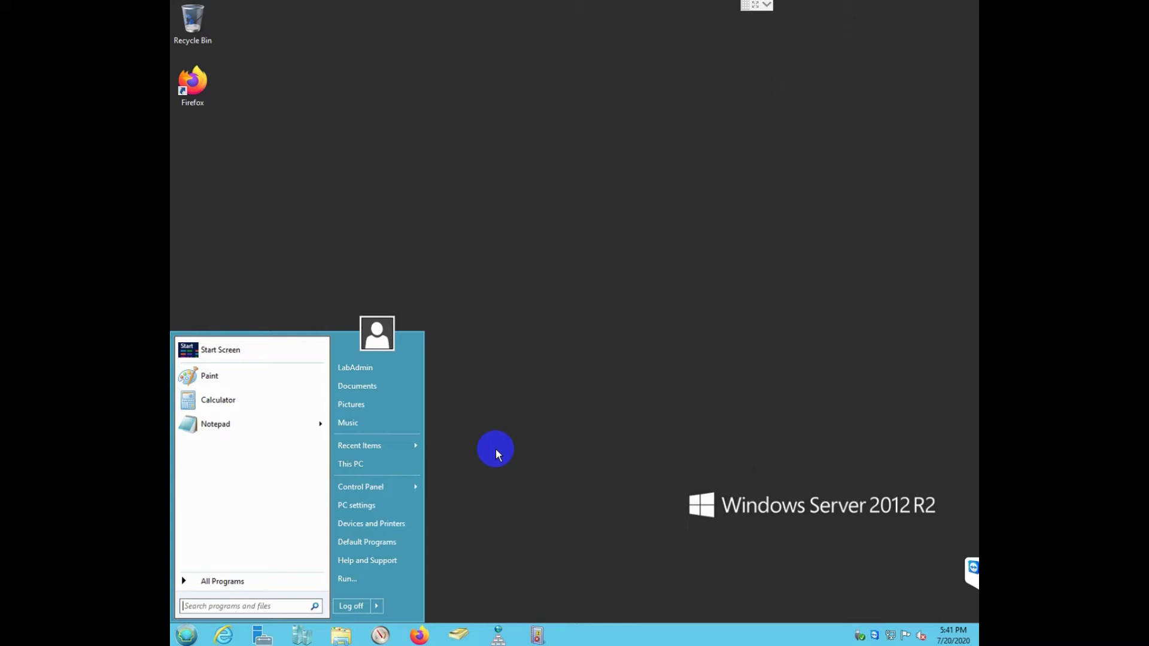
left_click(496, 450)
left_click(262, 635)
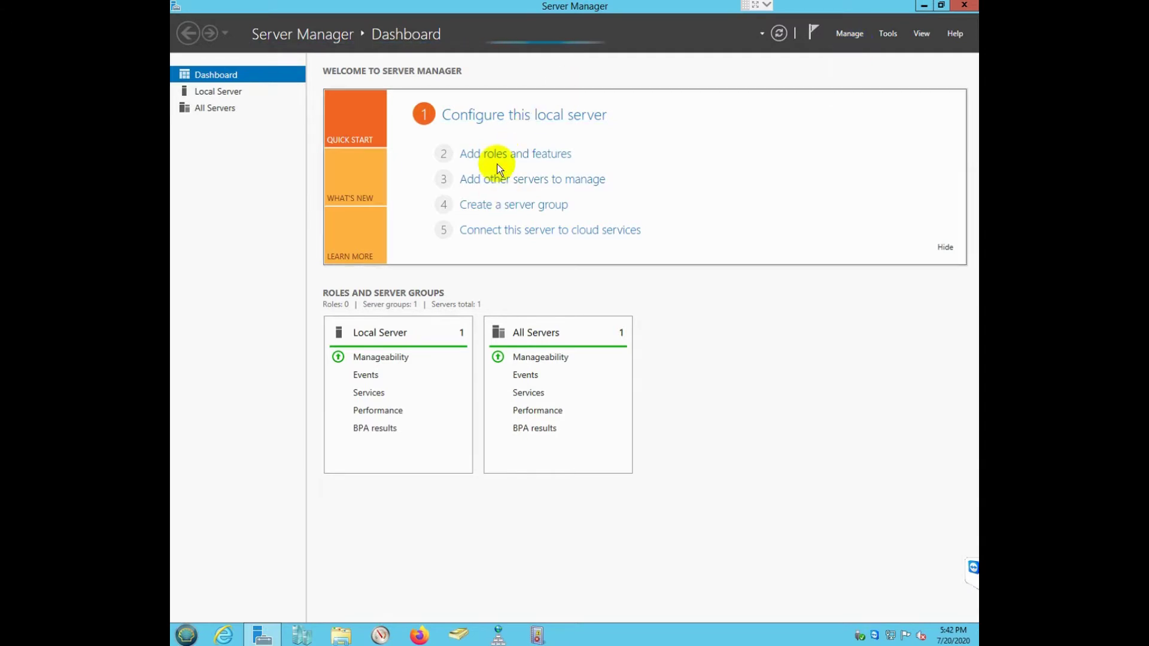
left_click(843, 34)
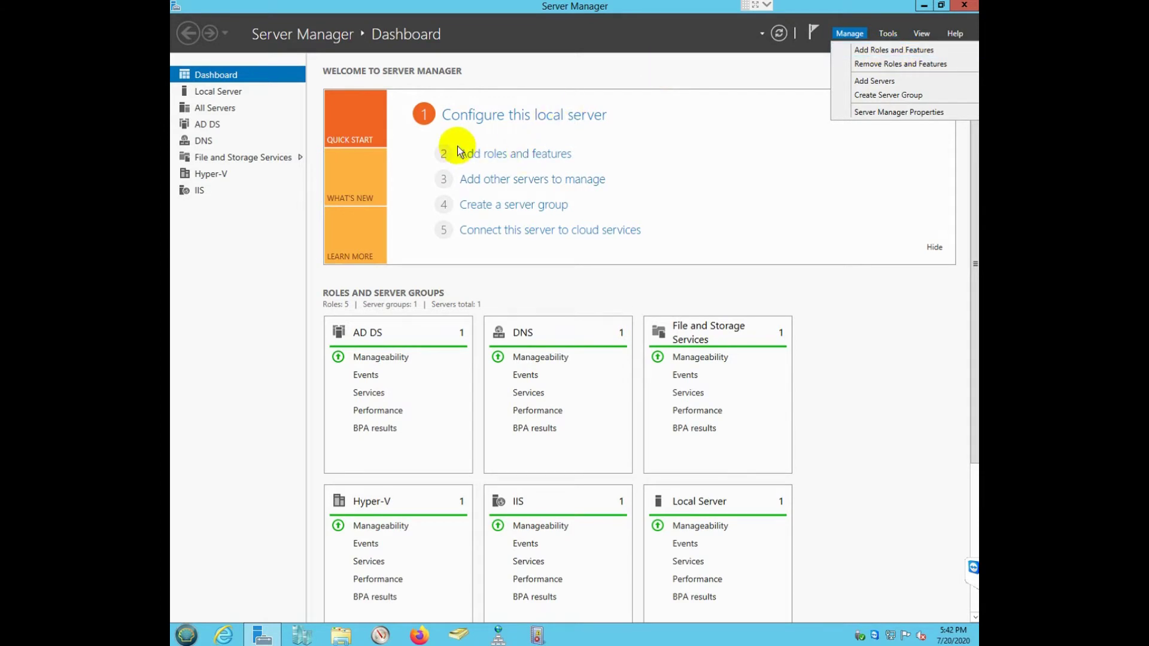
left_click(483, 153)
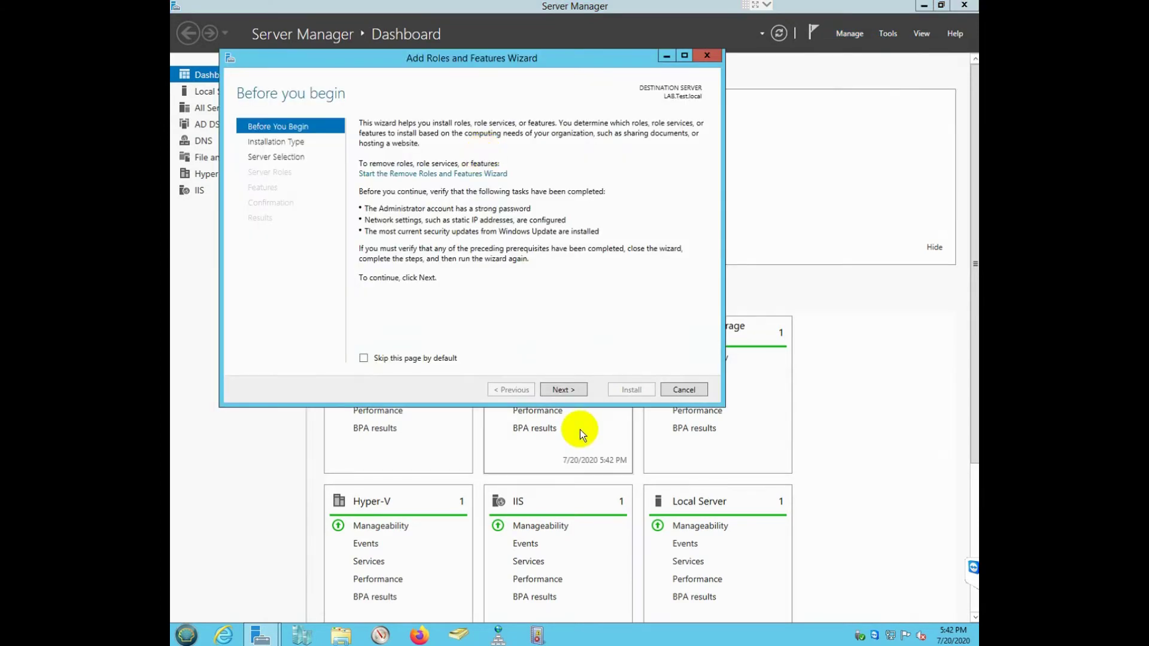
Step: Choose role-based installation on LAB.Test.local and select the Remote Access role
left_click(405, 357)
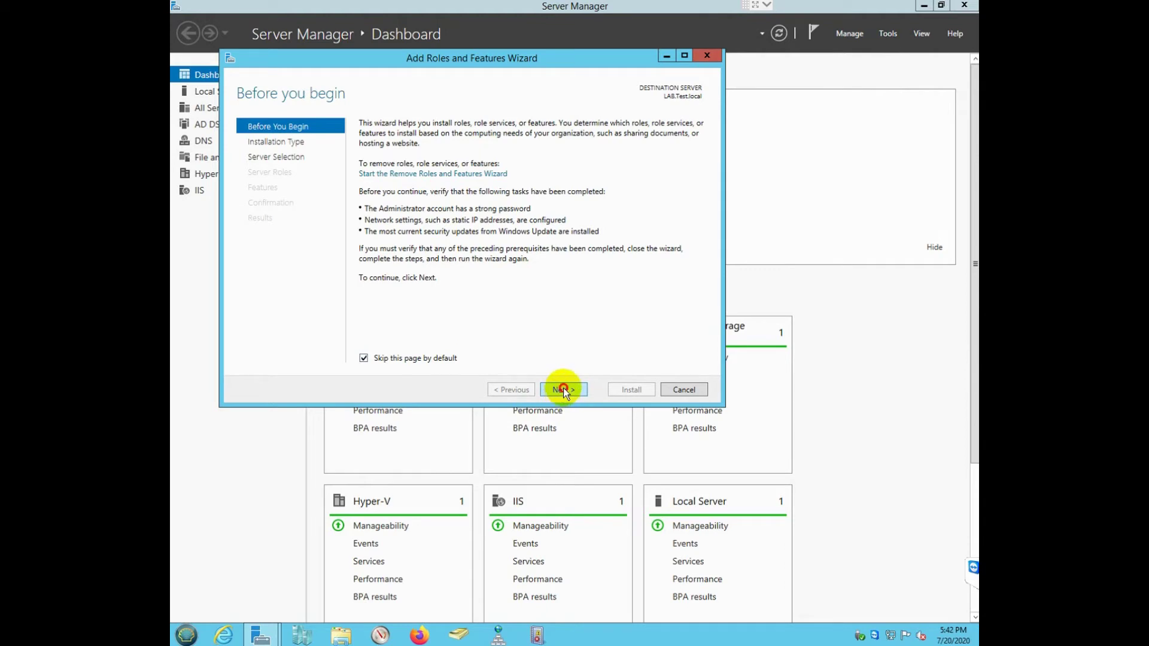
left_click(564, 390)
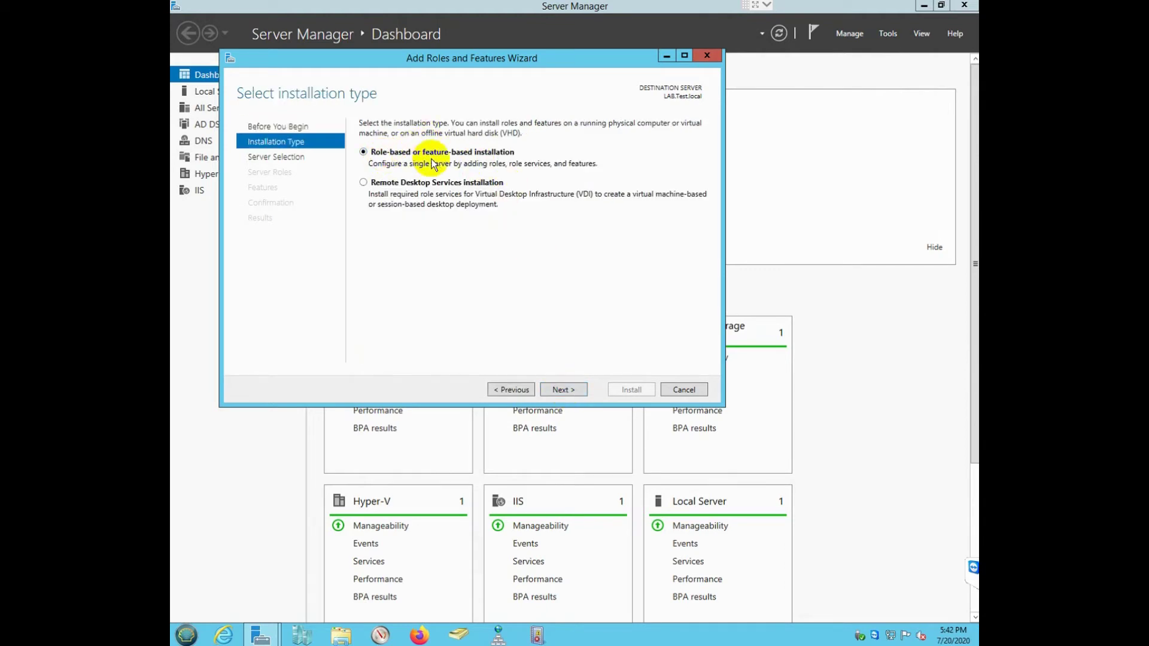
left_click(580, 390)
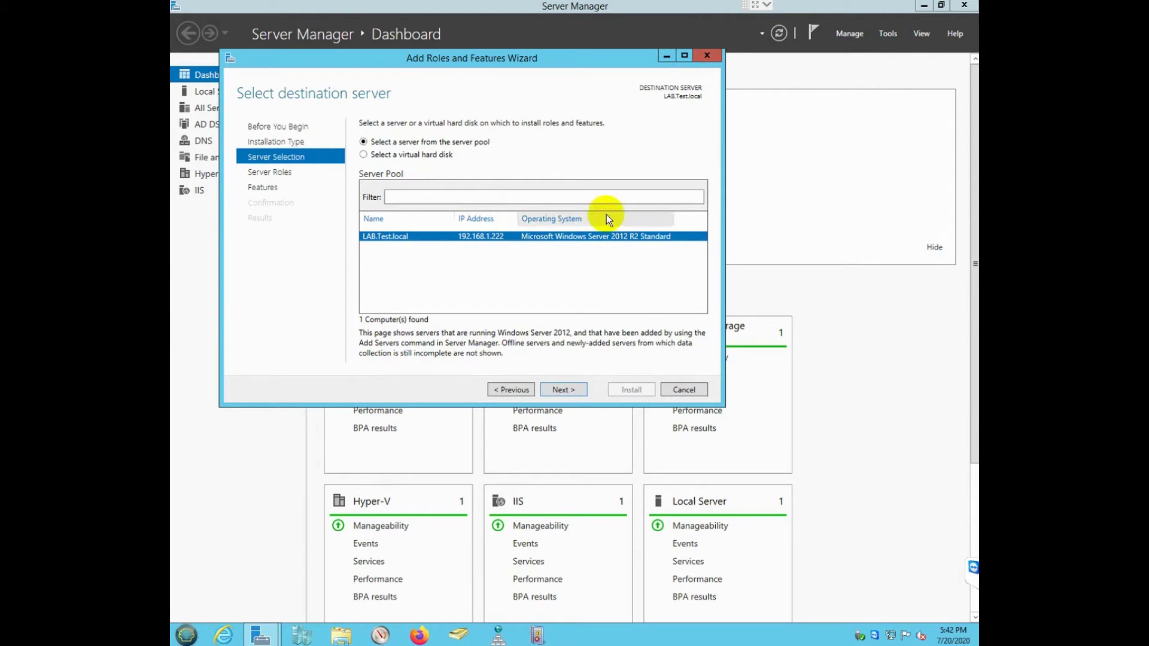
left_click(563, 390)
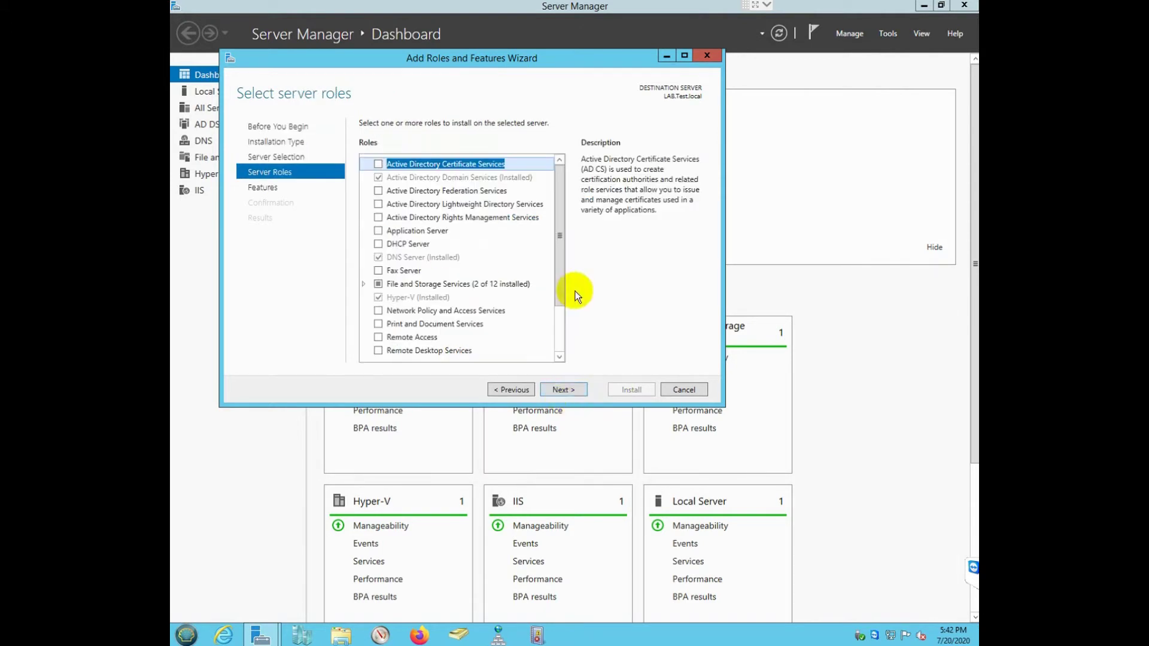
left_click_drag(563, 250, 559, 332)
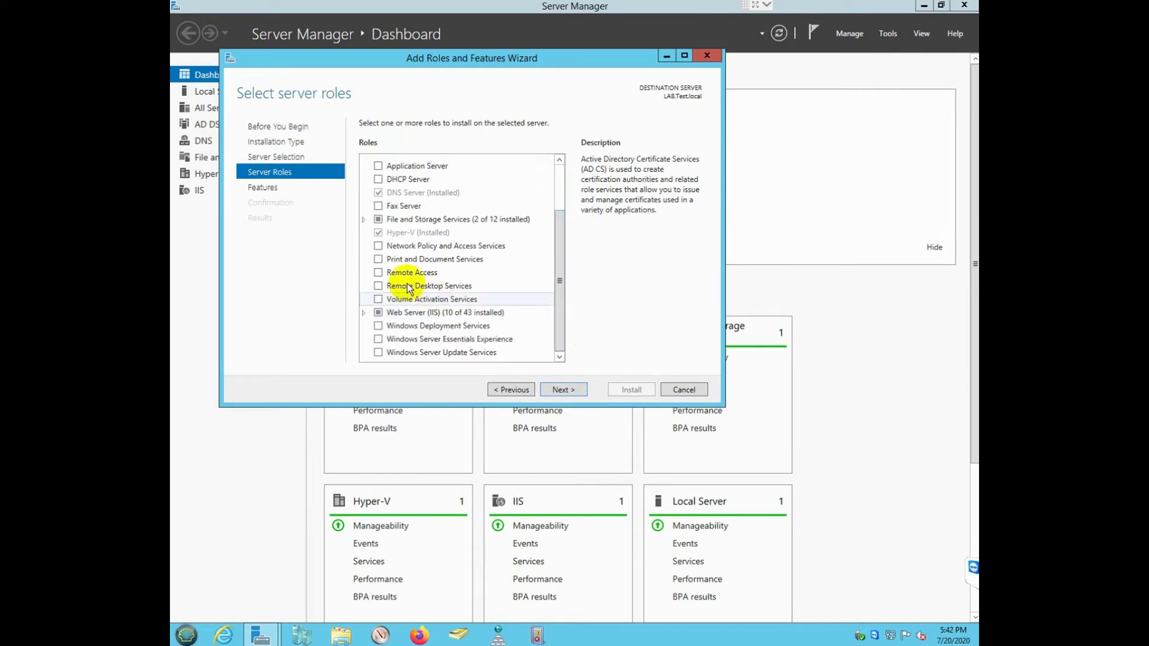
left_click(379, 273)
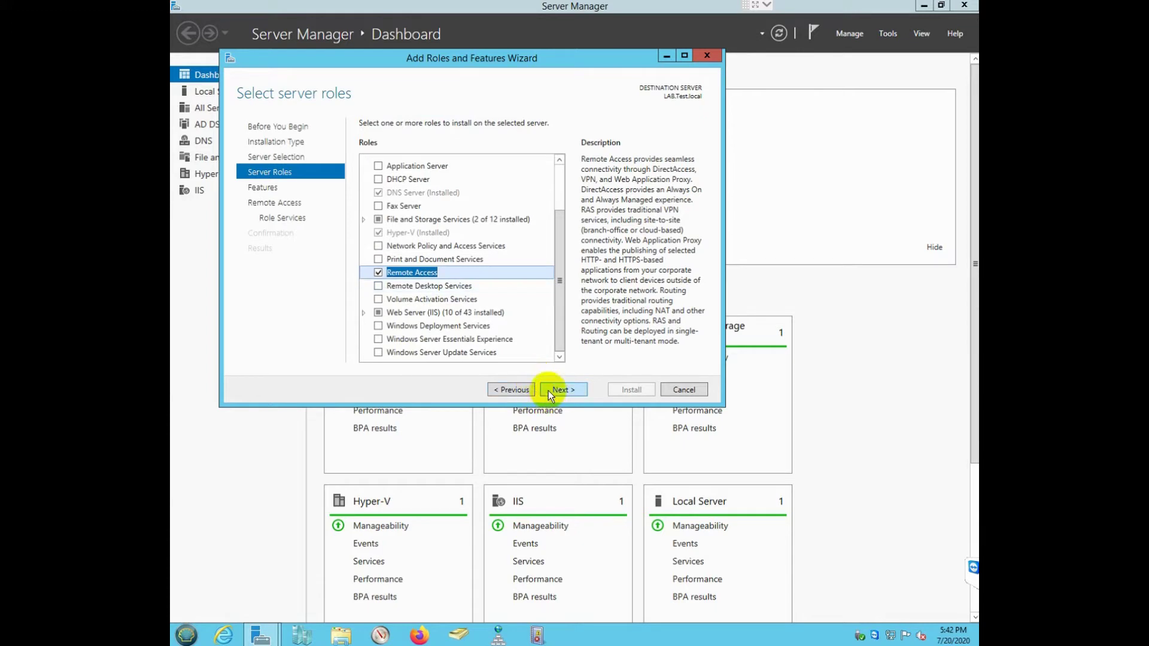
left_click(553, 390)
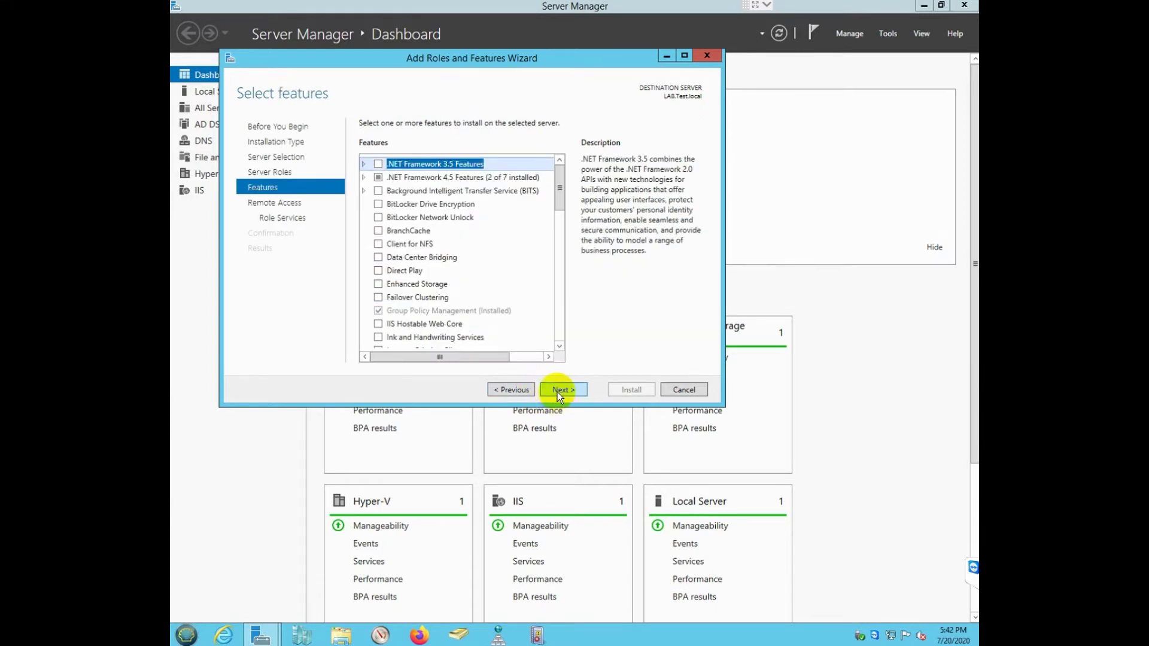
Step: Add the DirectAccess and VPN (RAS) role service with its management tools and install it
left_click(569, 392)
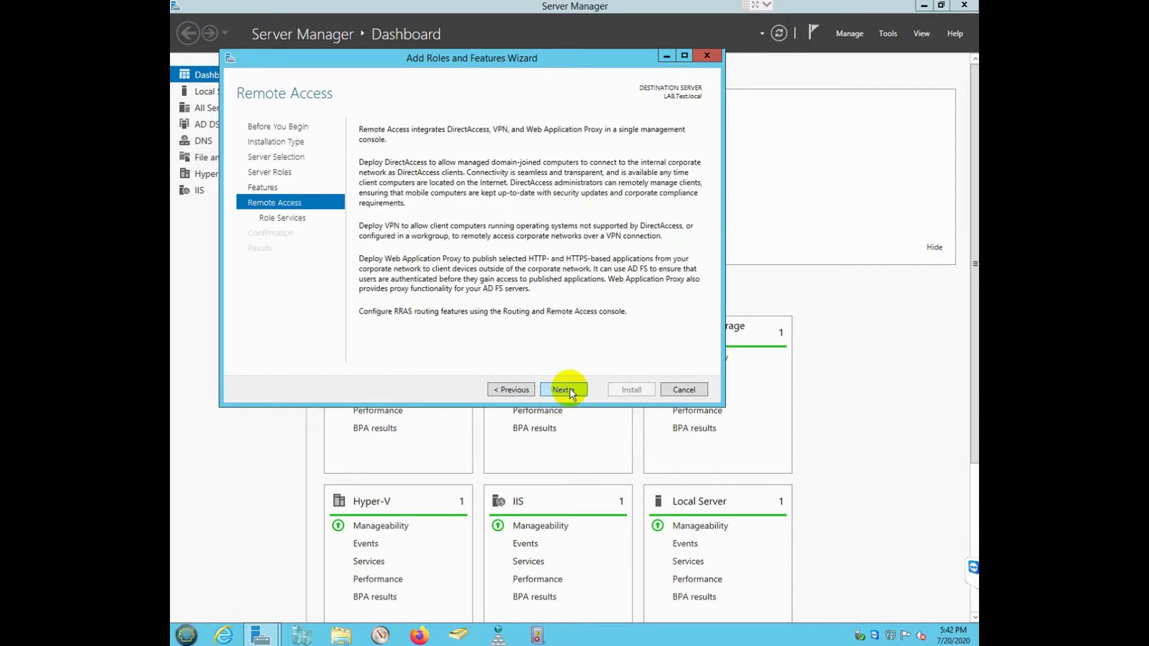
left_click(570, 390)
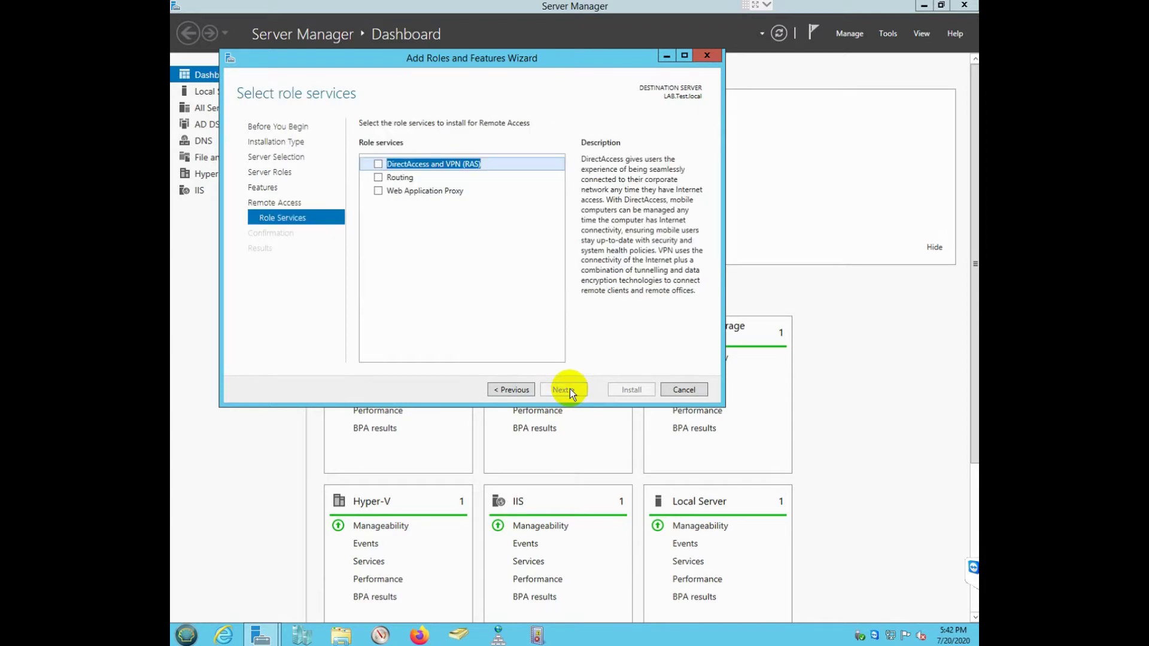
left_click(379, 164)
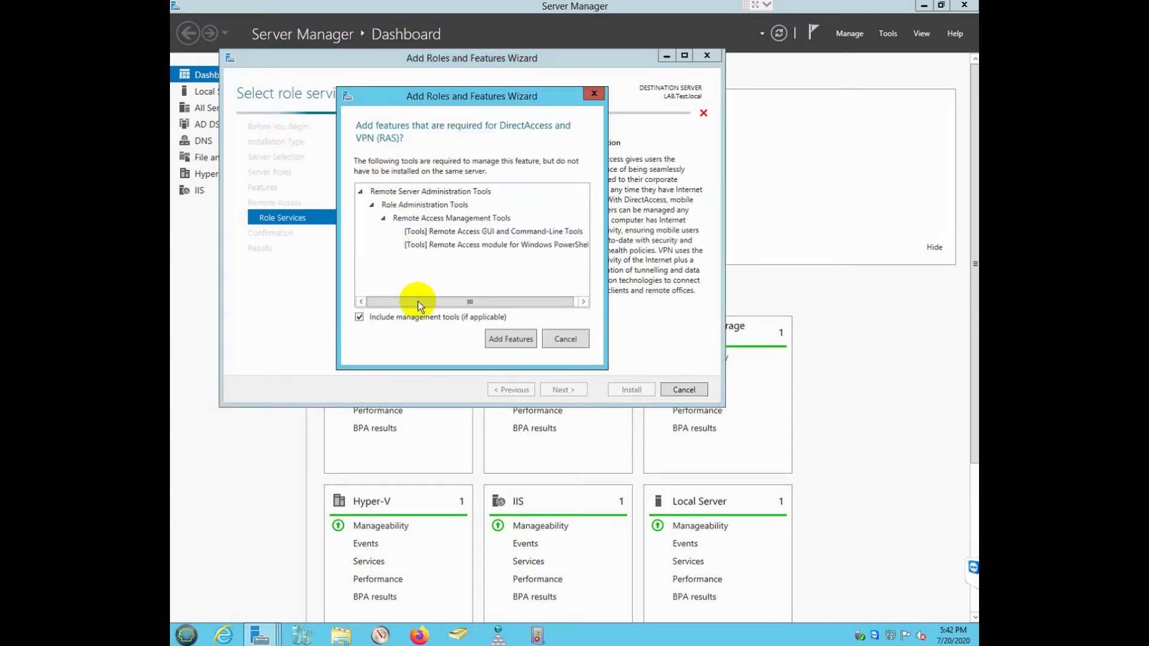
left_click(502, 338)
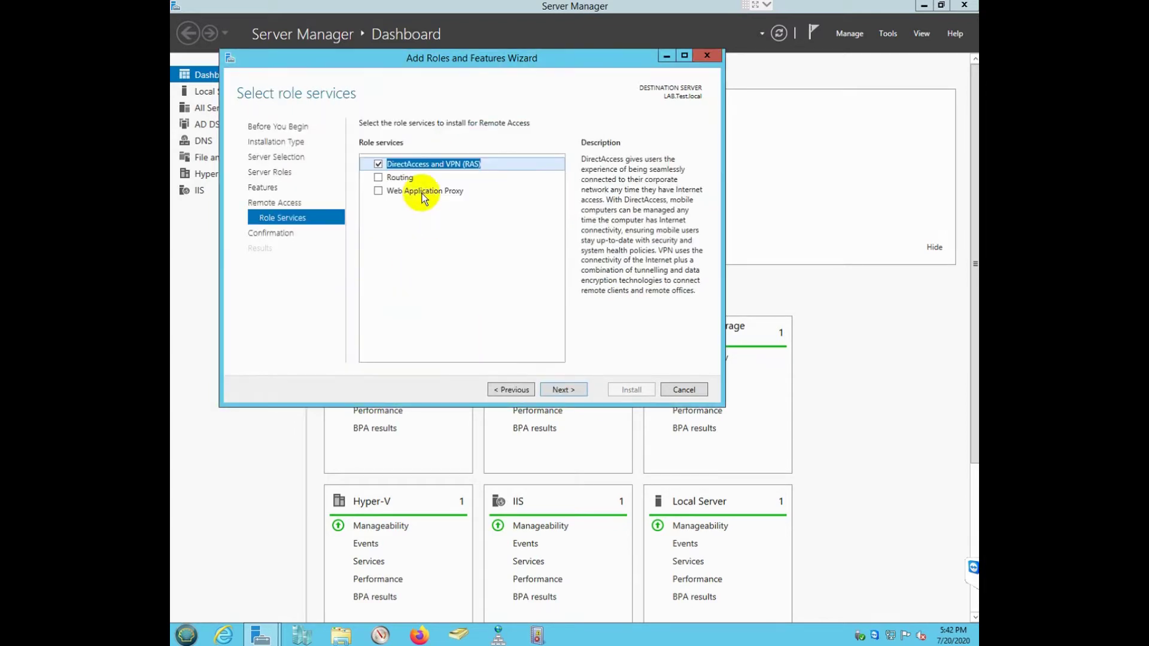
left_click(567, 389)
left_click(622, 393)
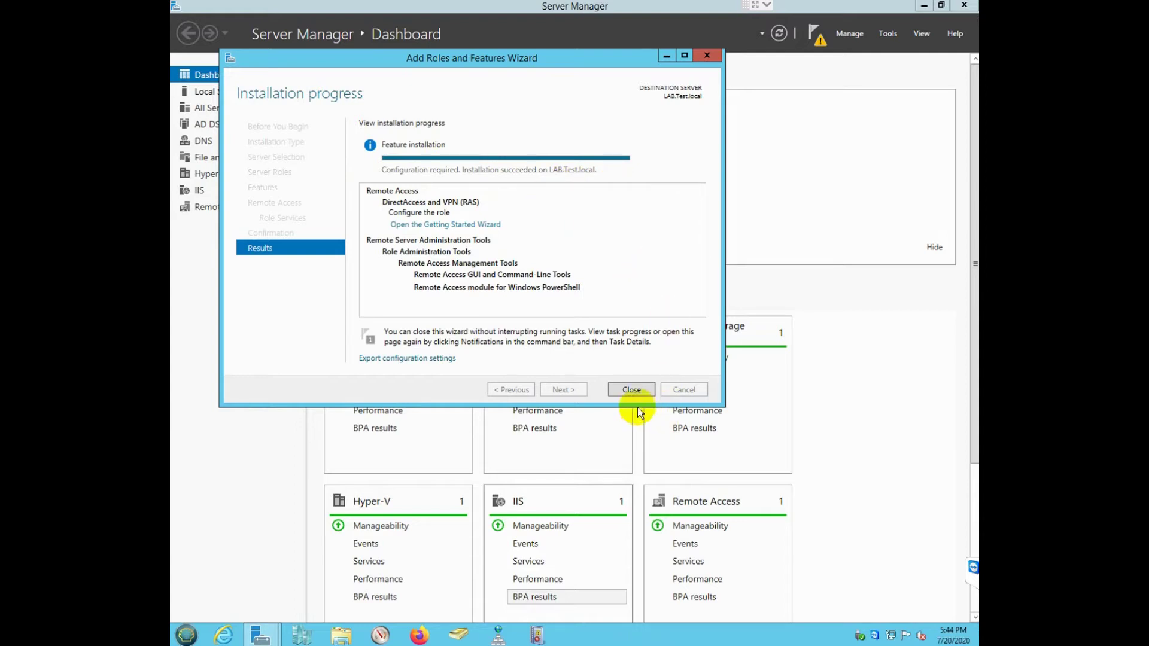
left_click(632, 390)
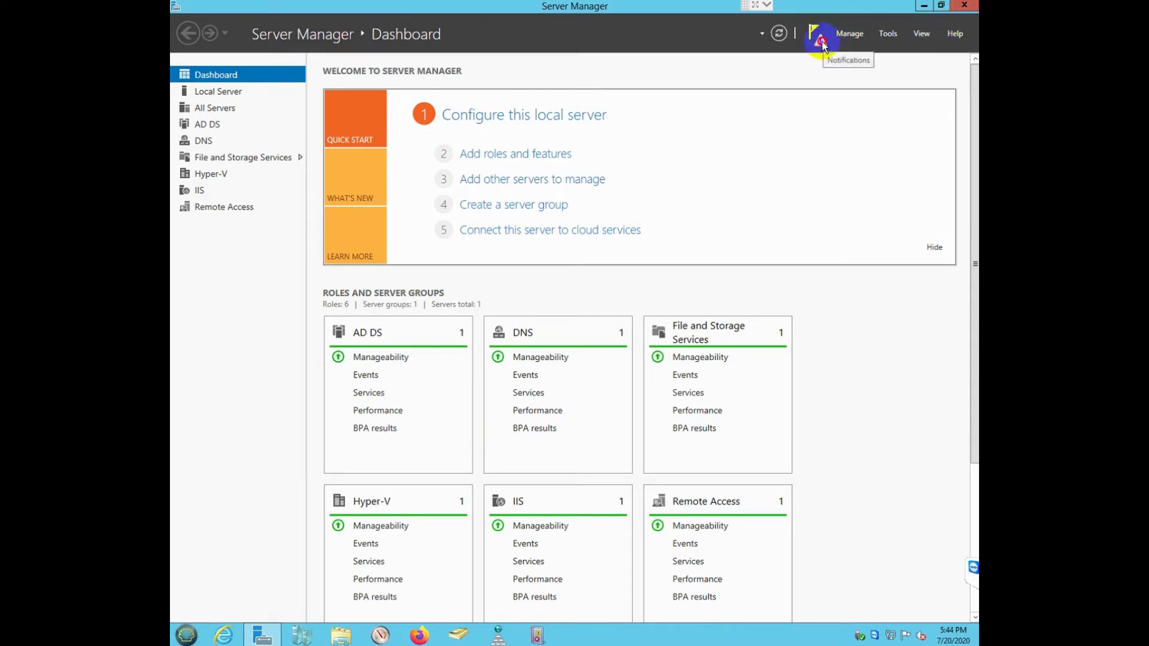
left_click(821, 39)
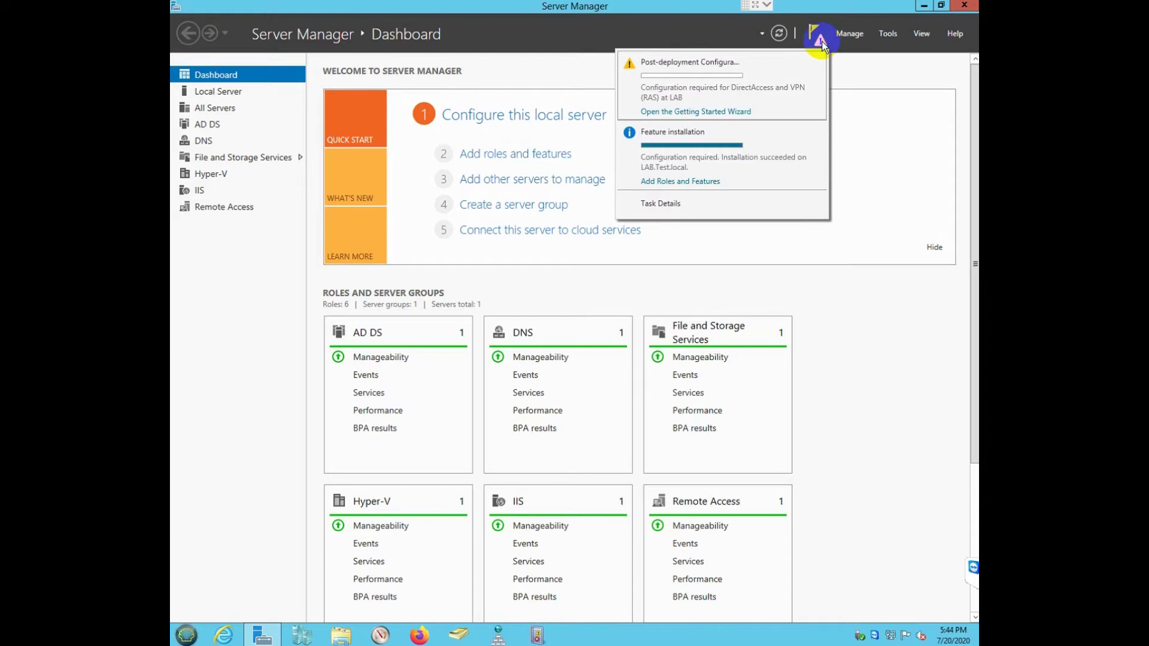
Step: Open the Getting Started Wizard from notifications and choose Deploy VPN only
left_click(685, 111)
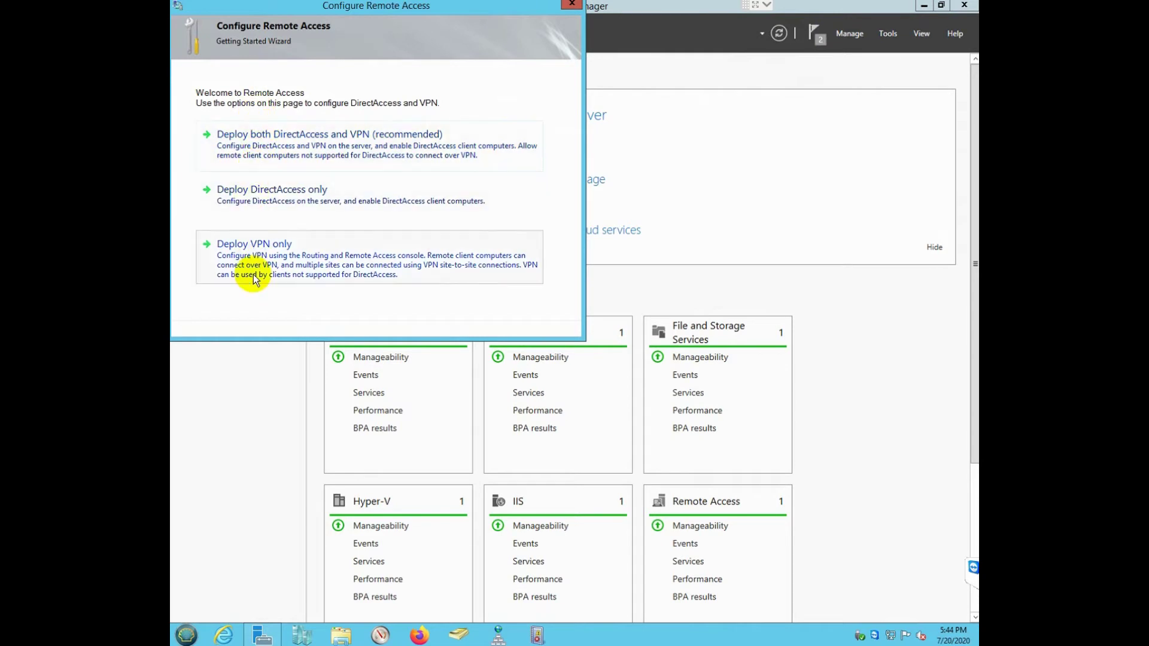
left_click(254, 261)
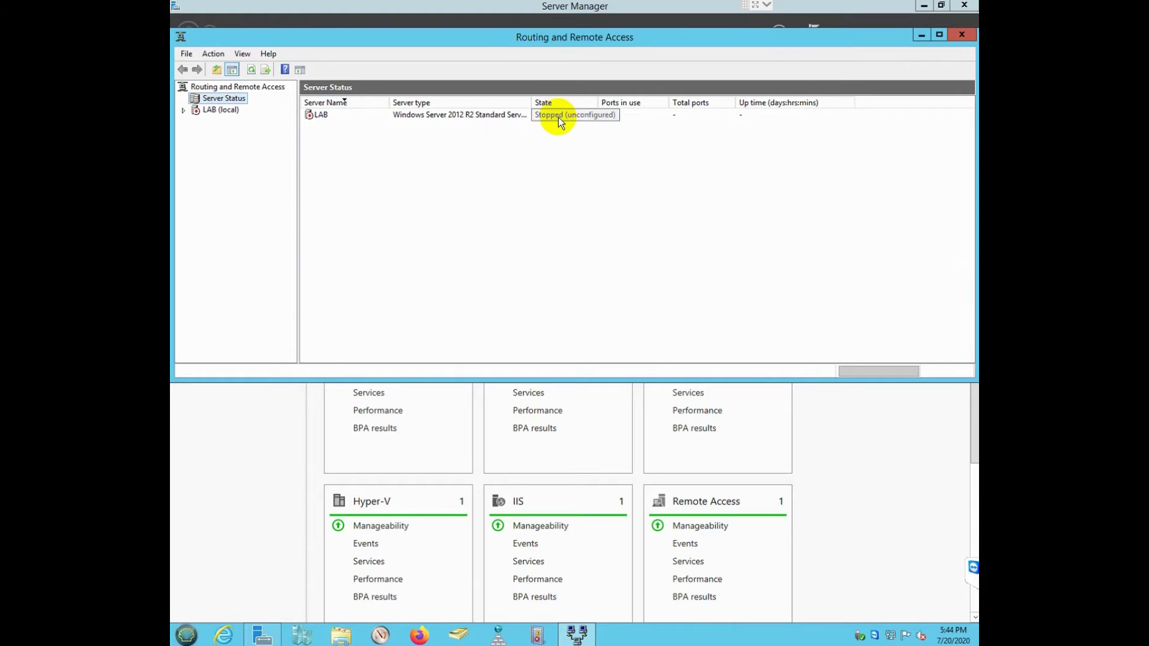
Step: Configure LAB with a custom VPN-access-only setup and start the Routing and Remote Access service
right_click(229, 113)
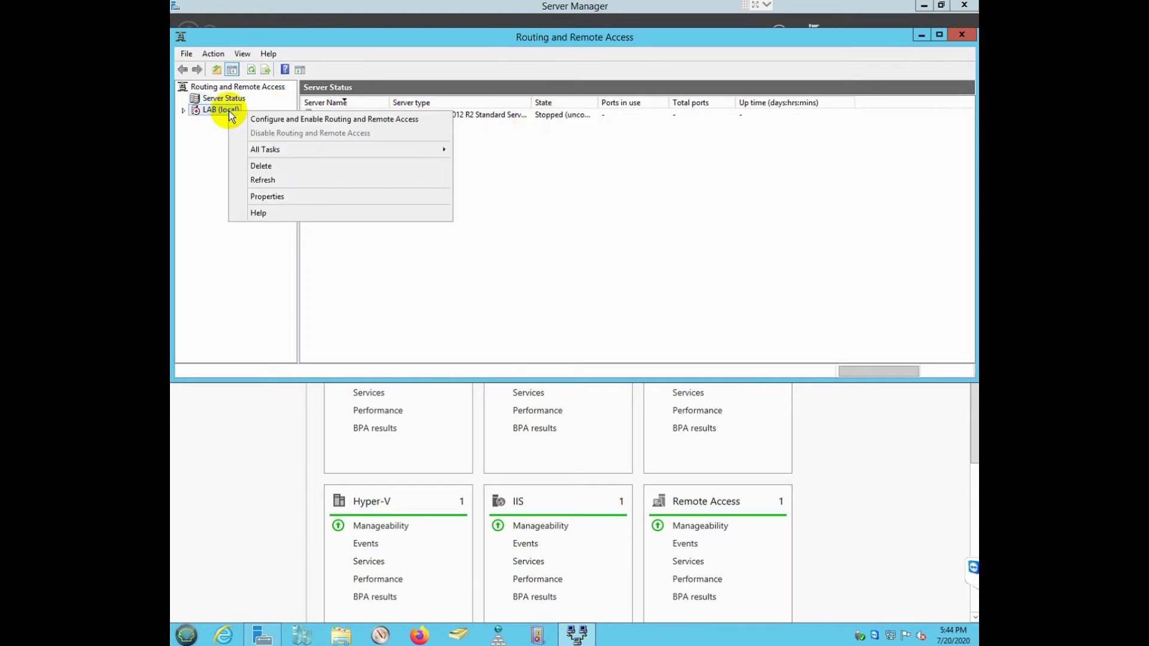
left_click(270, 120)
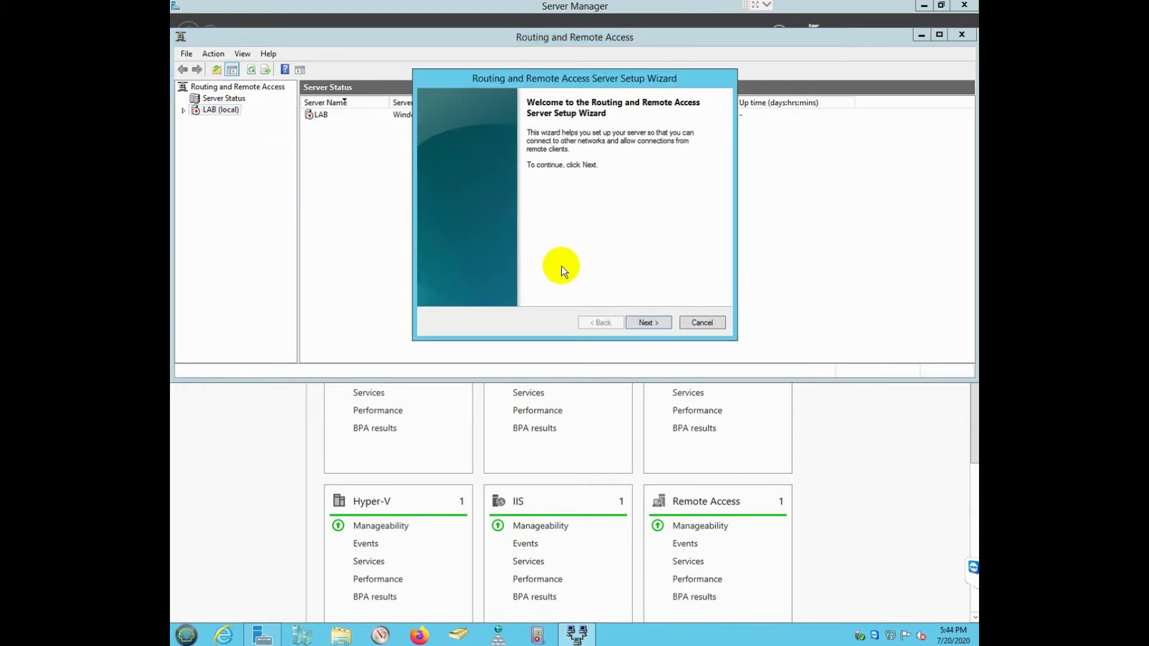
left_click(646, 323)
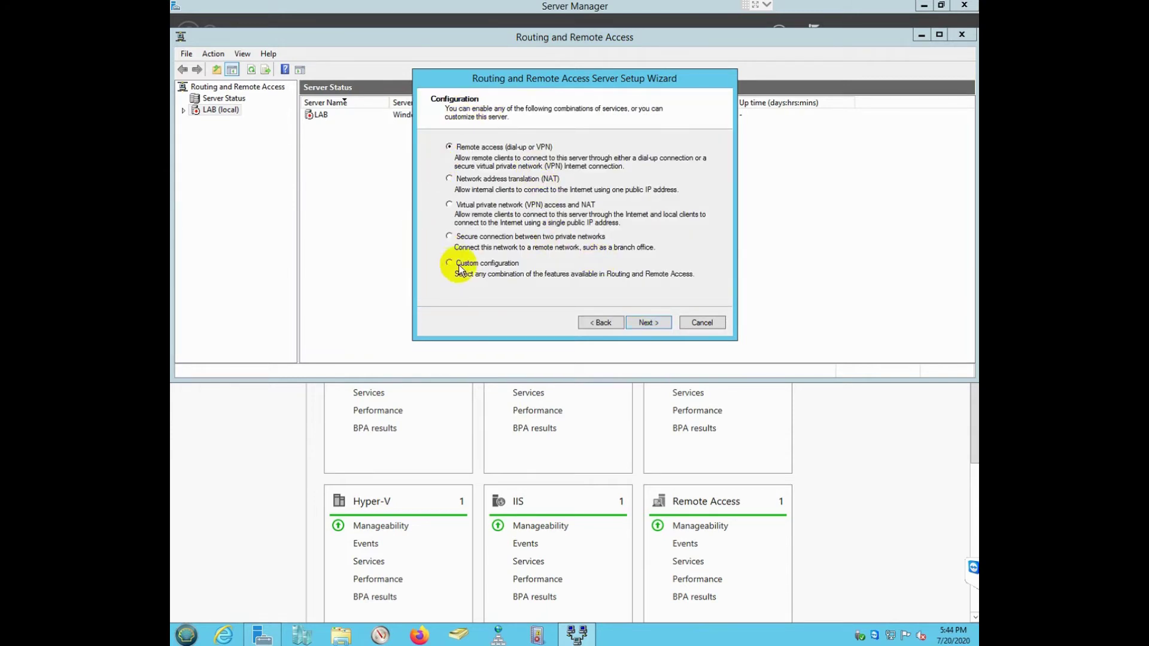
left_click(645, 324)
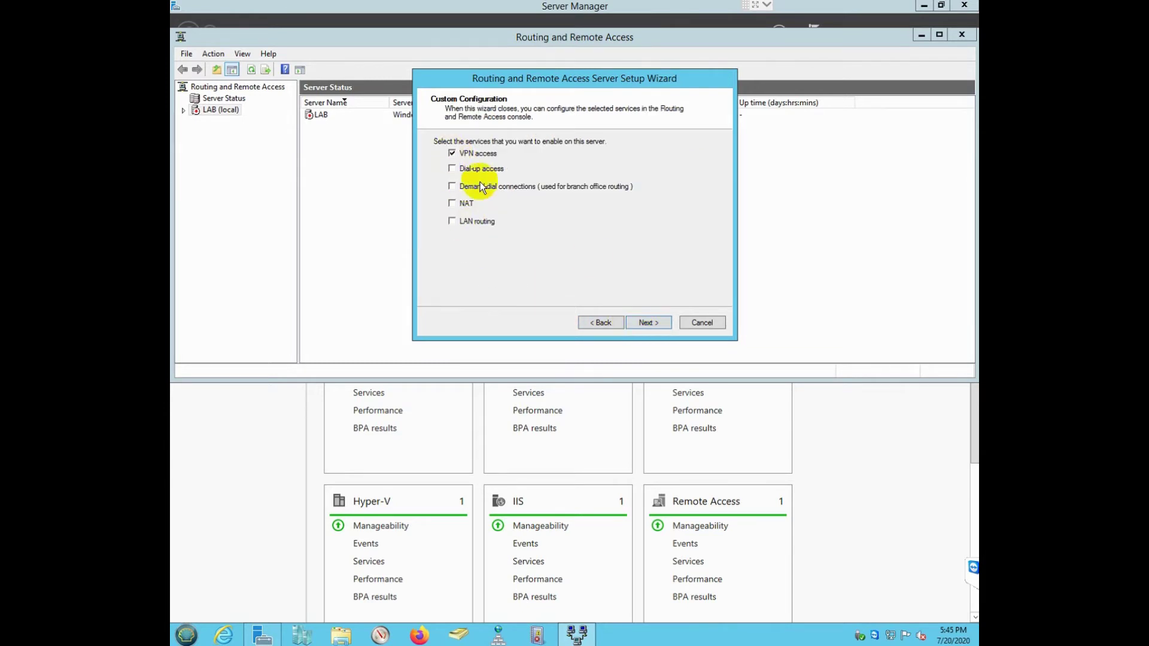
left_click(645, 322)
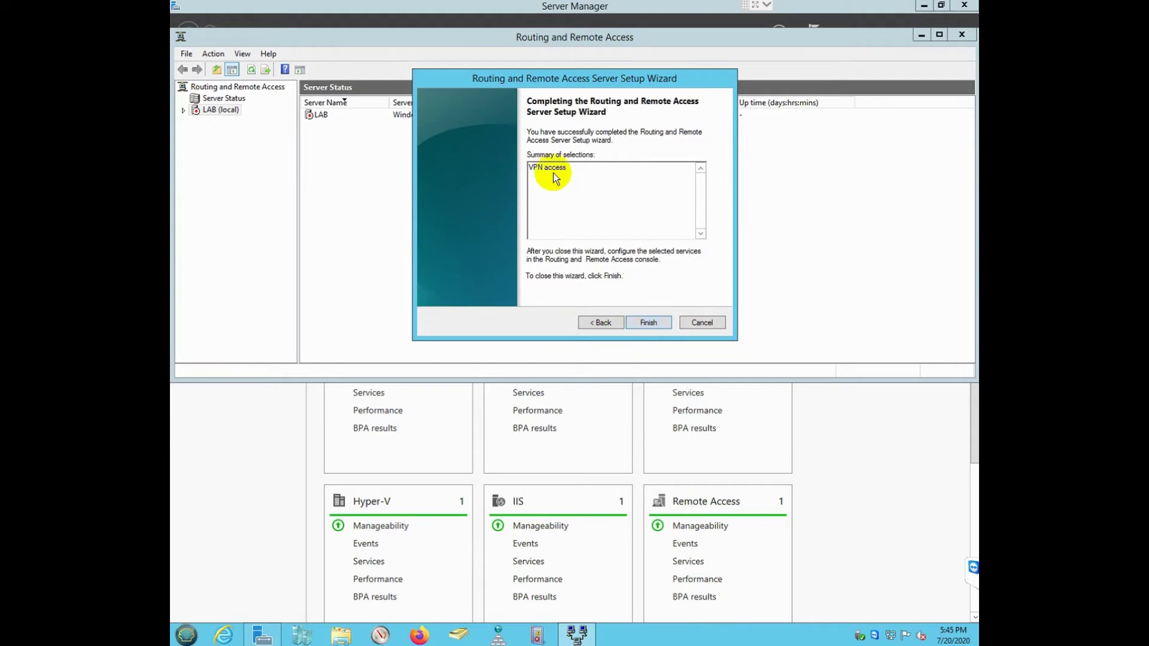
left_click(648, 323)
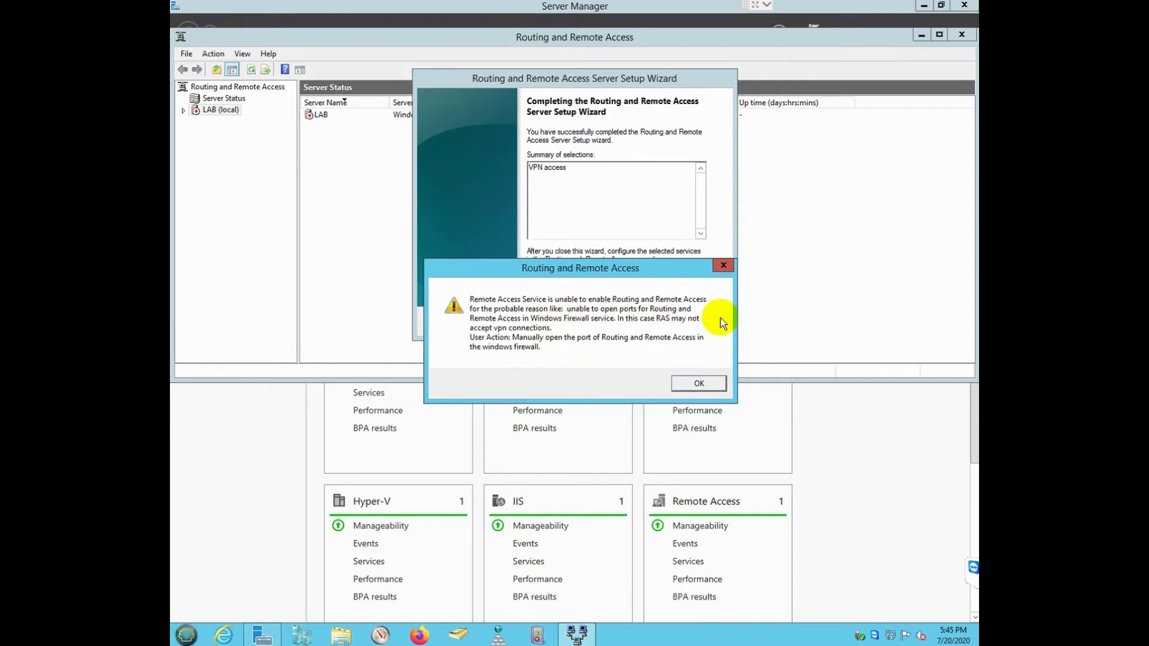
left_click(686, 381)
left_click(646, 322)
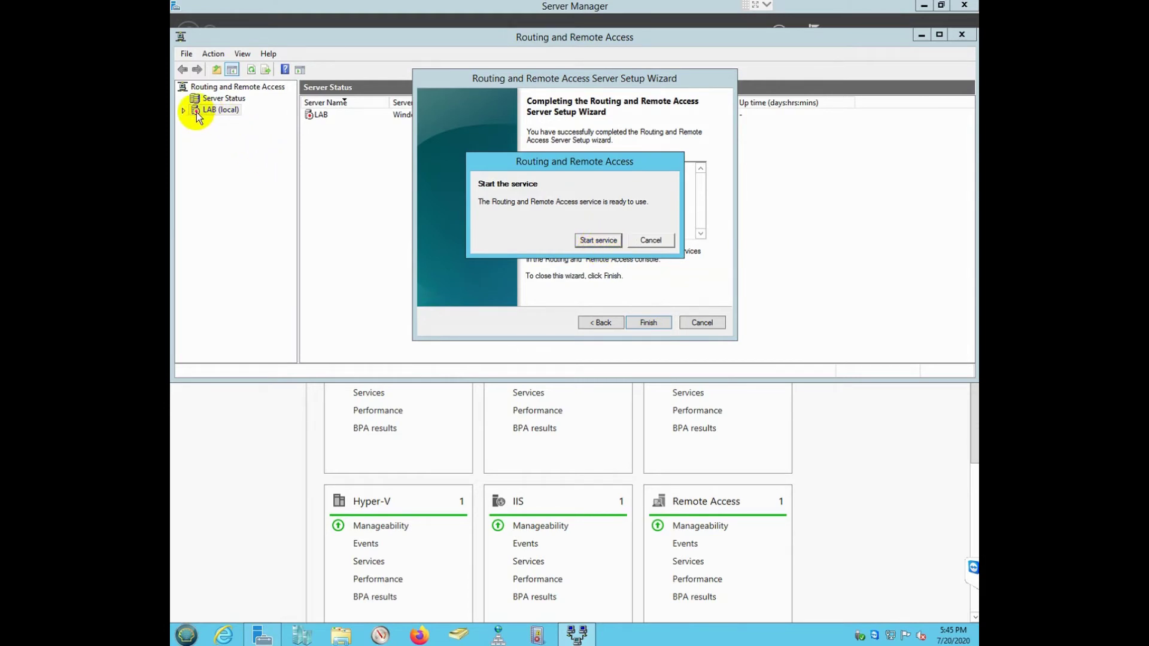
left_click(590, 242)
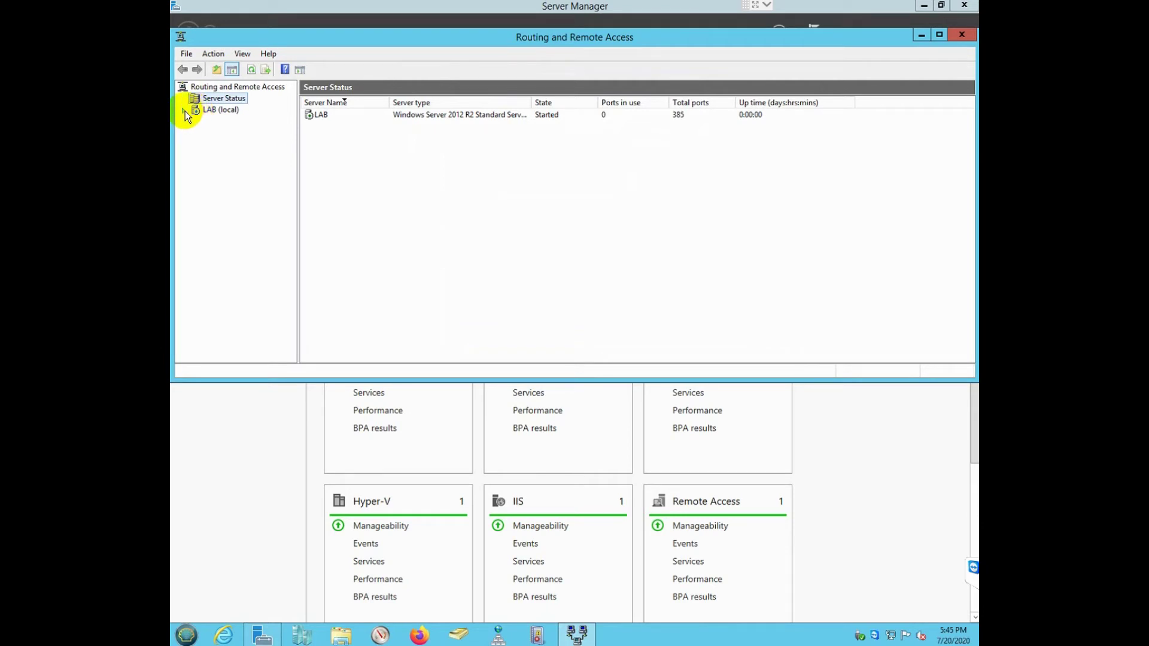
Step: Expand LAB (local), close Server Manager, and open the LAB server's Properties
left_click(184, 111)
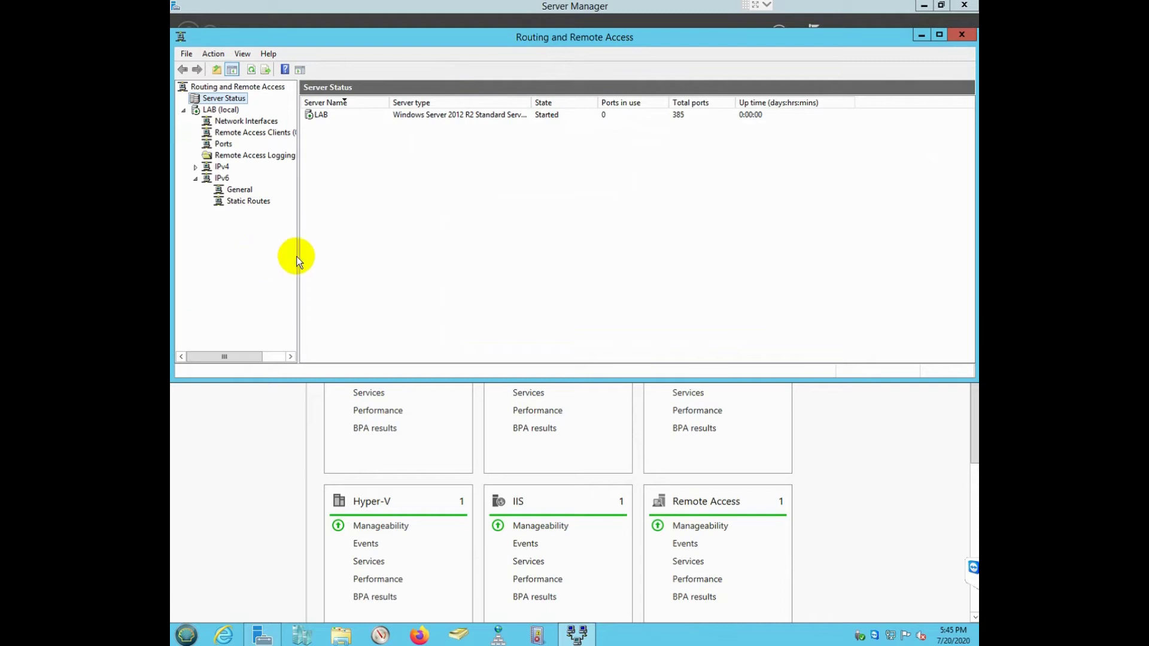
left_click(964, 5)
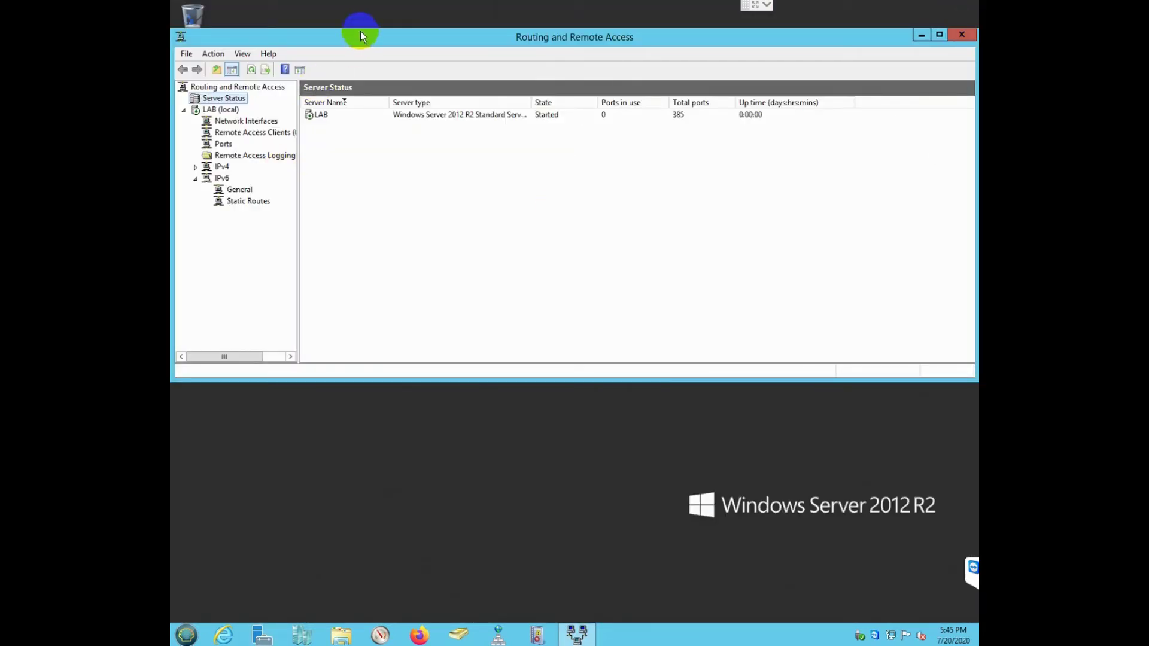
left_click_drag(365, 38, 388, 58)
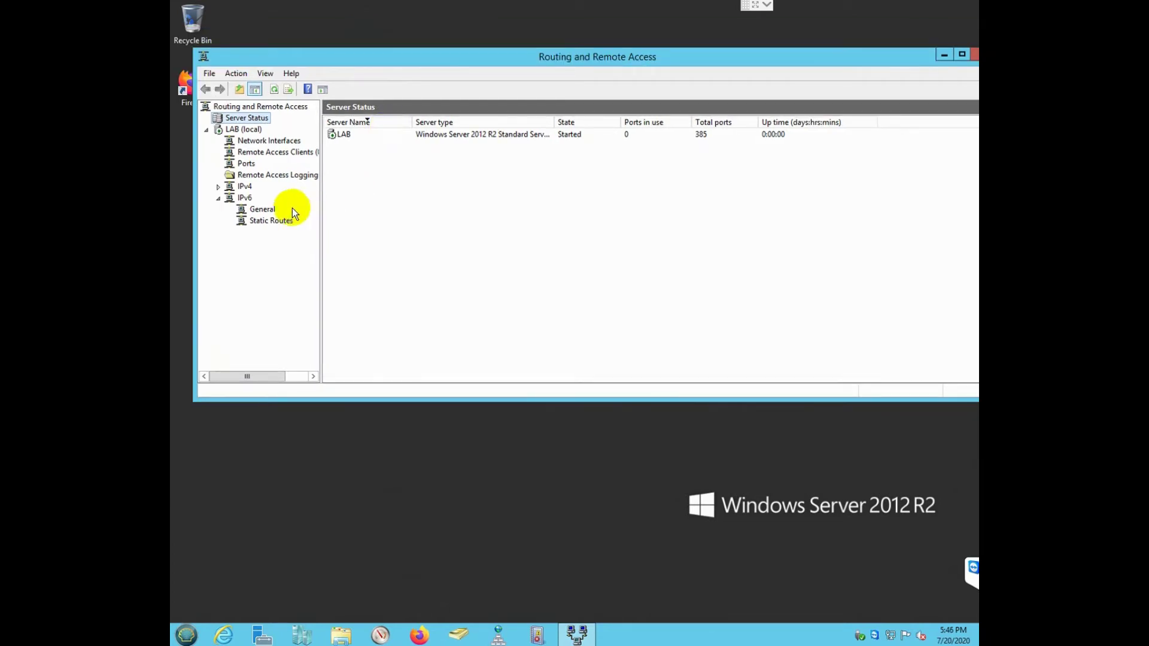
right_click(234, 130)
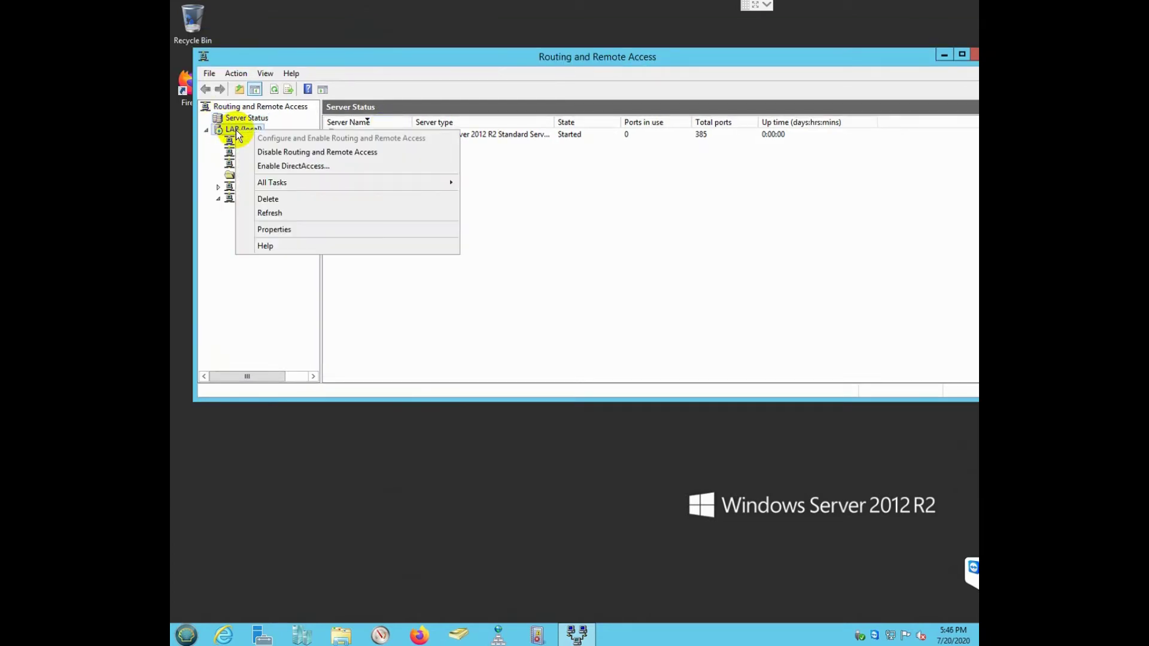
right_click(241, 118)
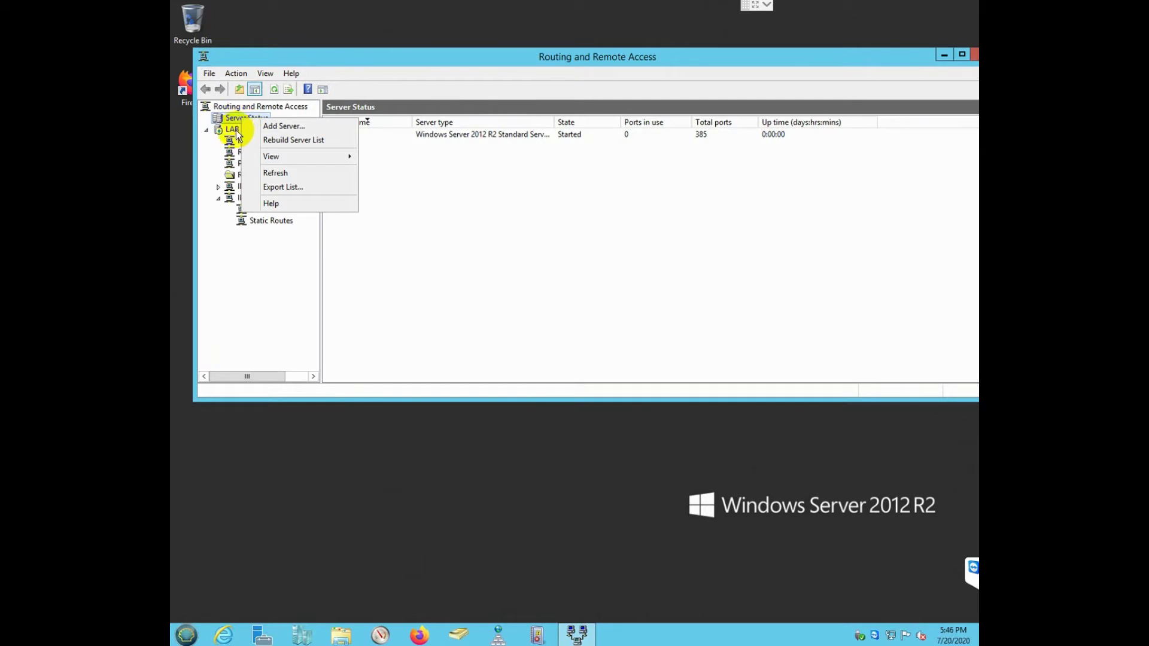
right_click(234, 128)
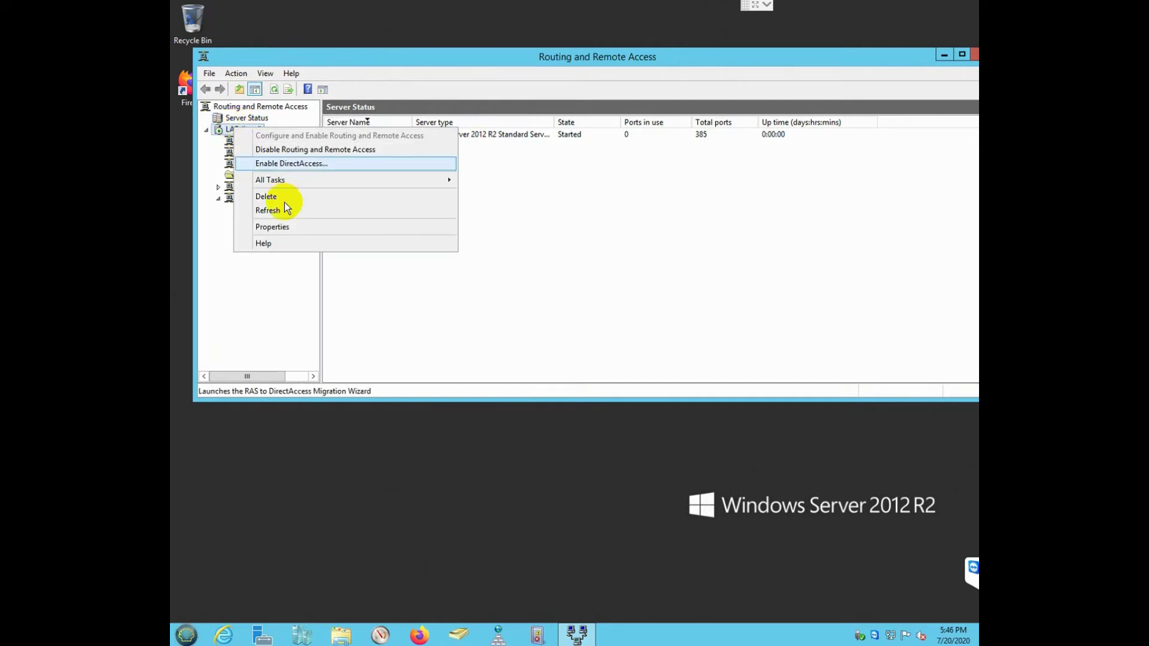
left_click(287, 229)
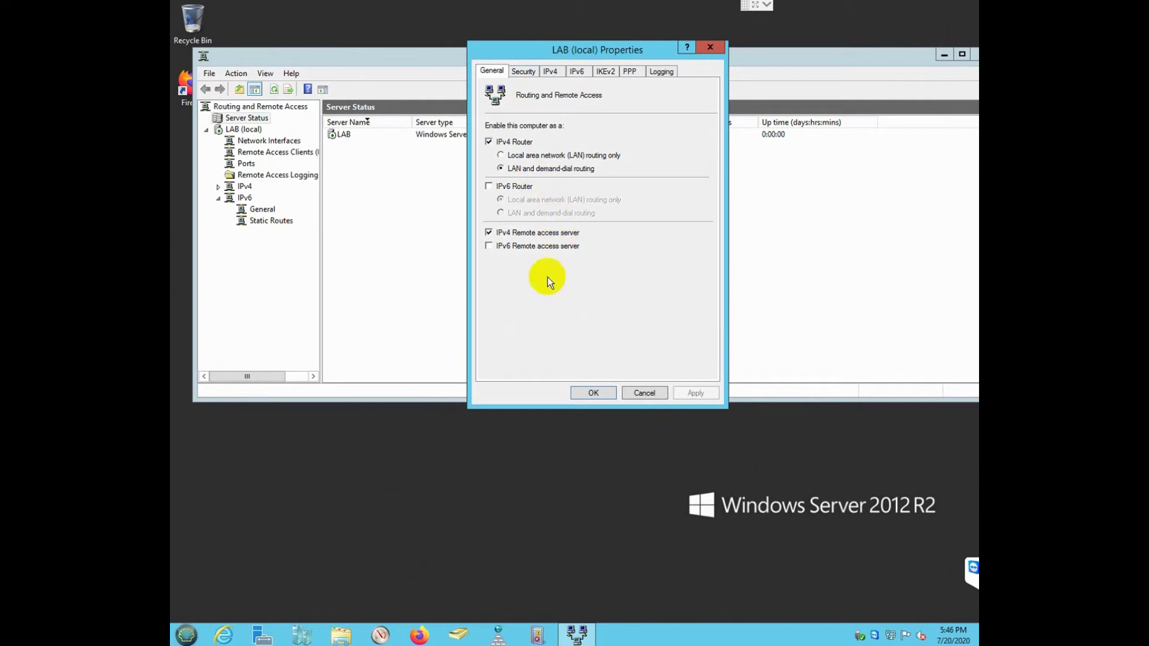
Step: Under Security > Authentication Methods, disable EAP and enable CHAP alongside MS-CHAP v2
left_click(524, 71)
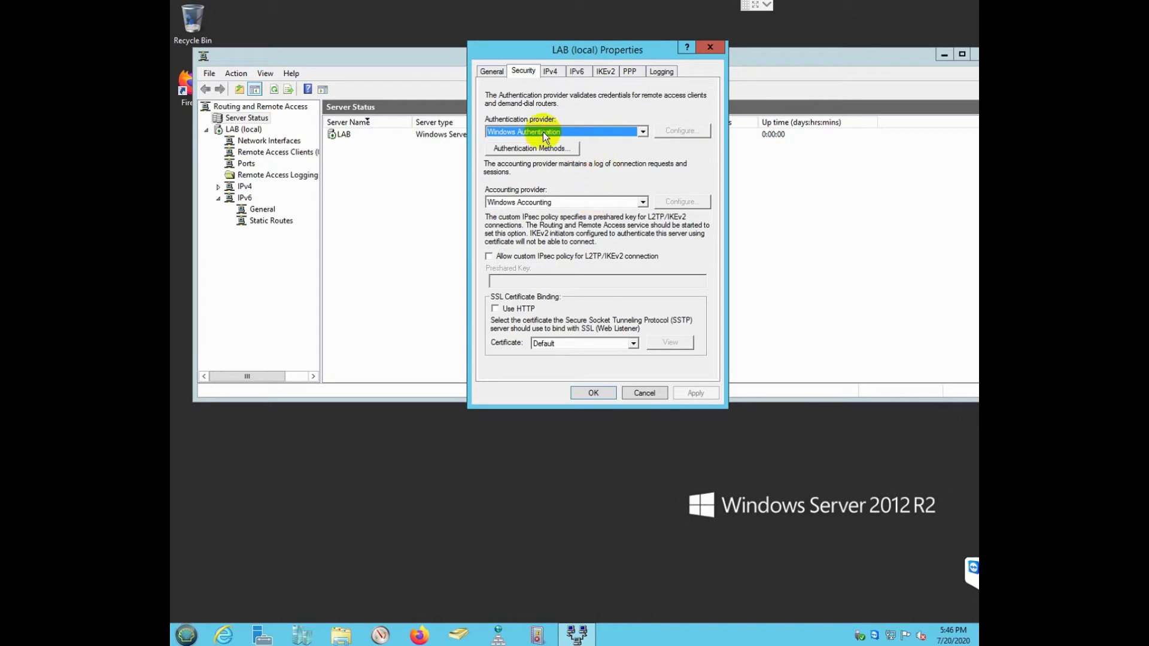
left_click(560, 146)
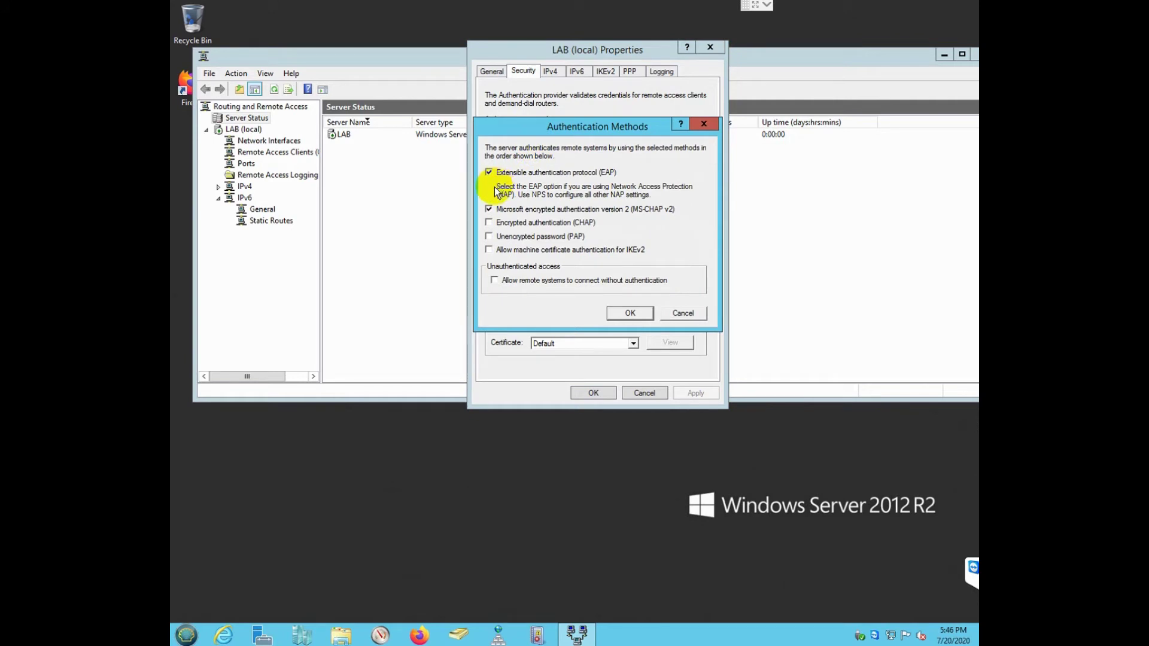
left_click(489, 173)
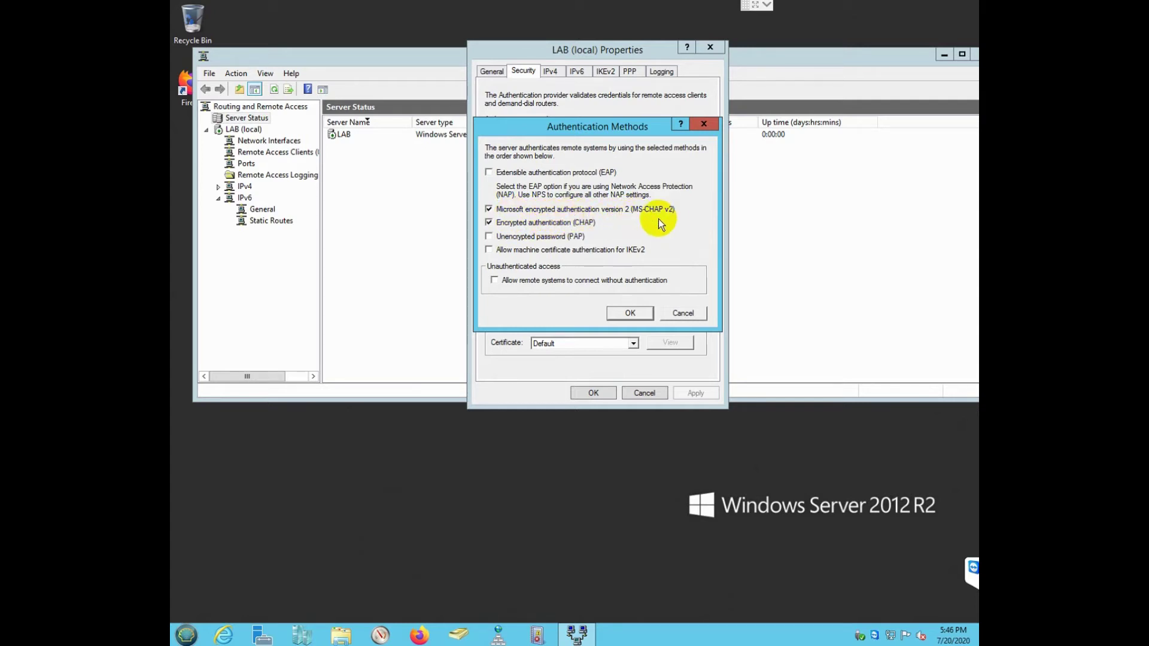
left_click(631, 312)
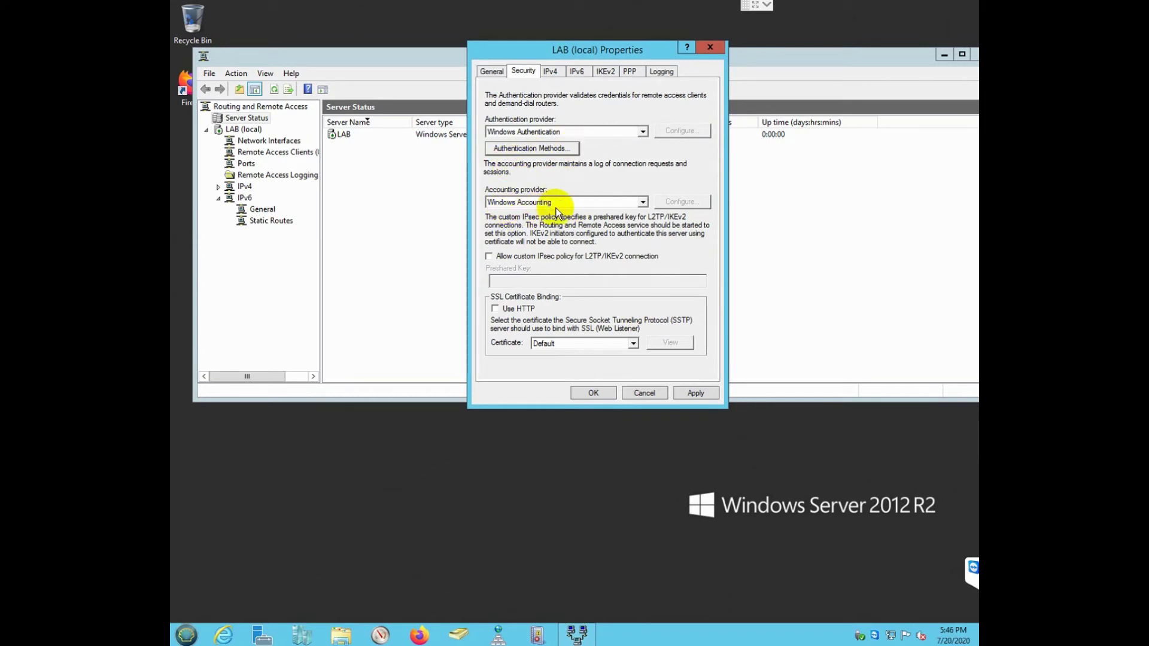
left_click(550, 72)
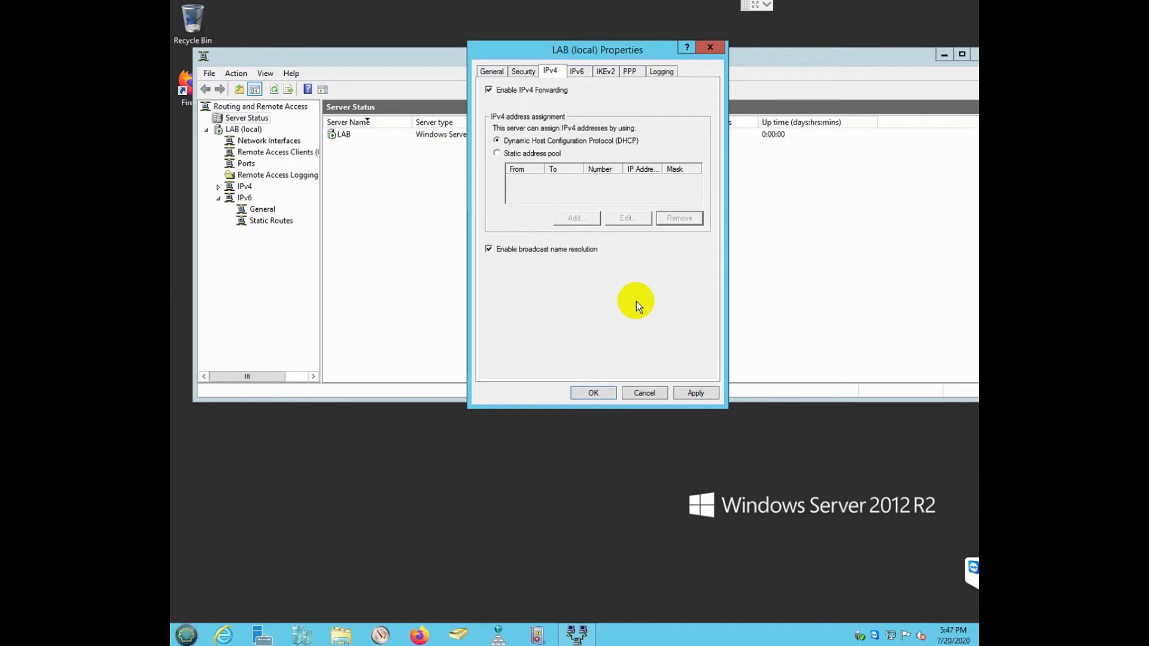
Step: Apply the LAB server changes, confirm the router service restart, and close the properties
left_click(695, 394)
left_click(649, 376)
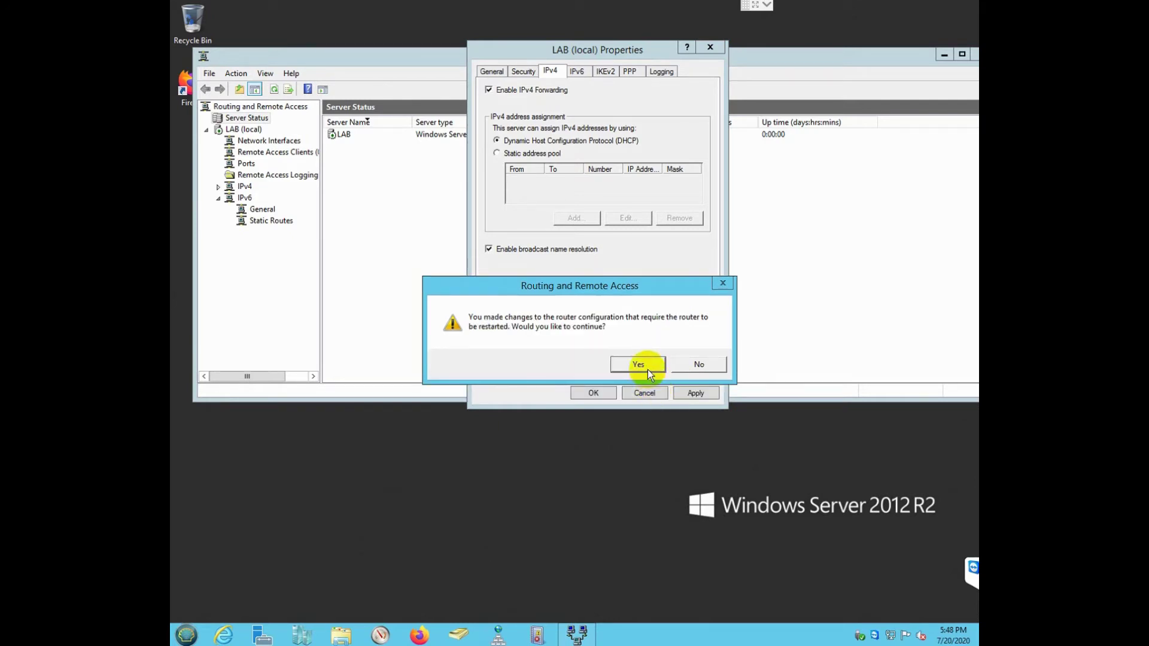
left_click(648, 368)
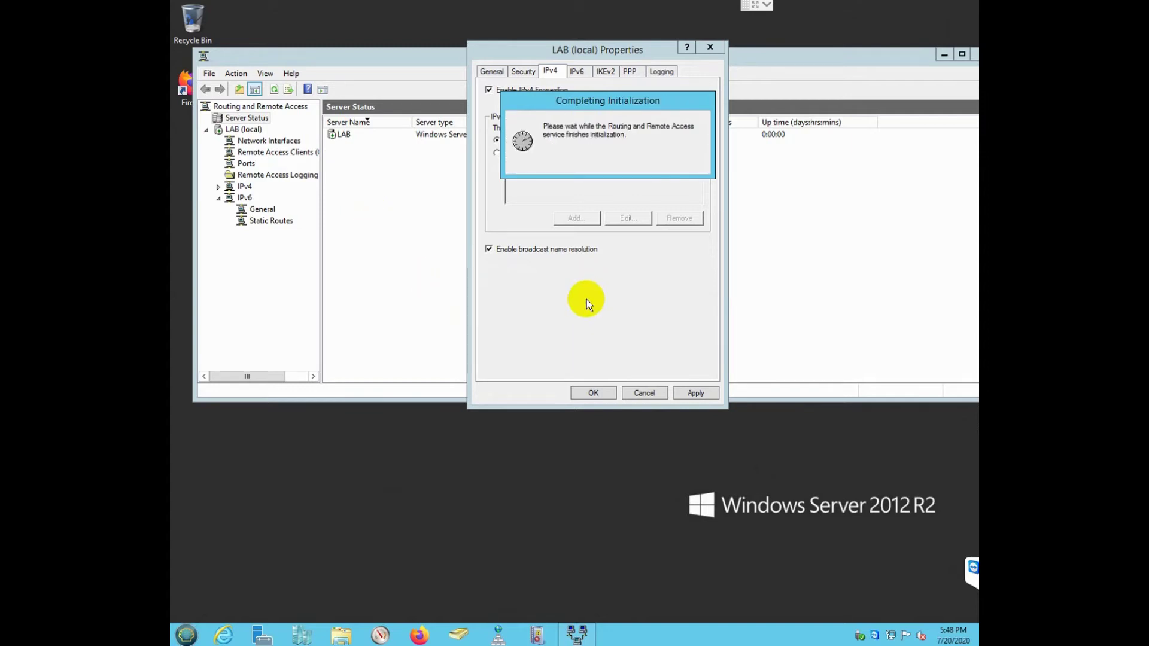
left_click(592, 393)
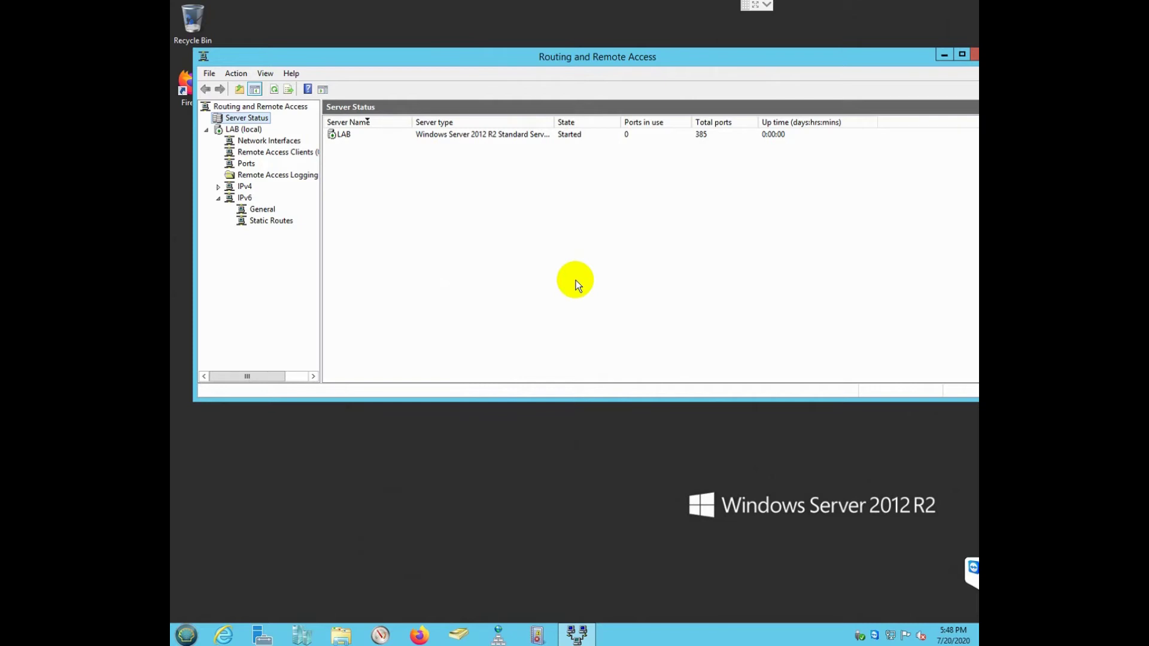
left_click(940, 60)
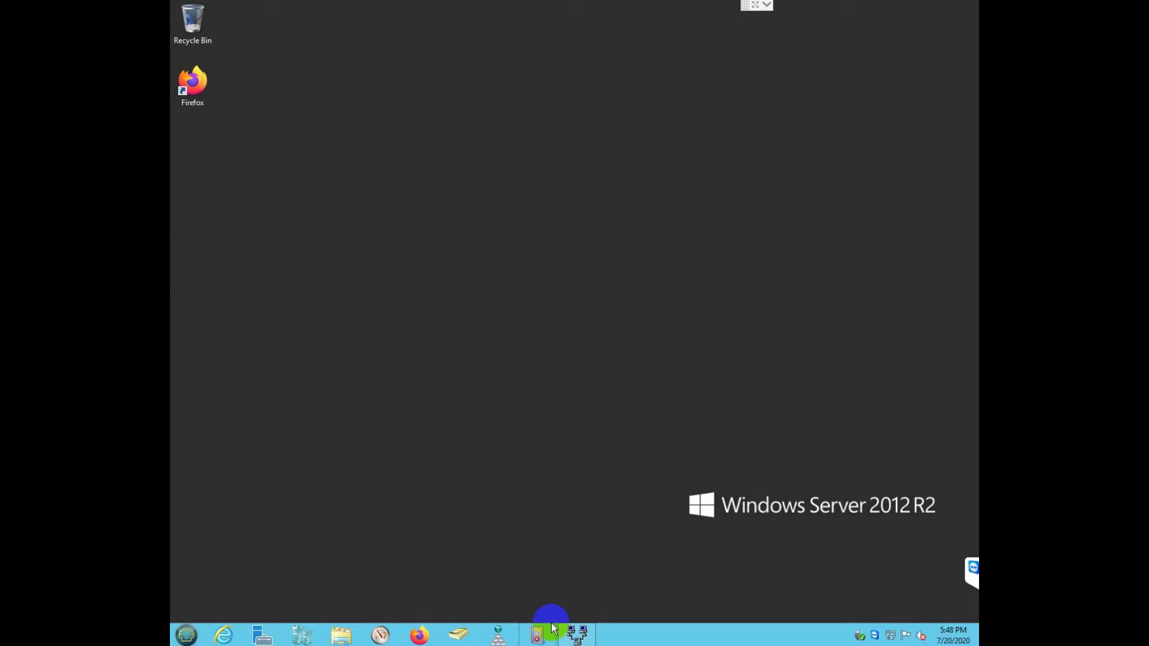
Step: Set the admin user's Dial-in permission to Allow access in Active Directory Users and Computers
left_click(457, 636)
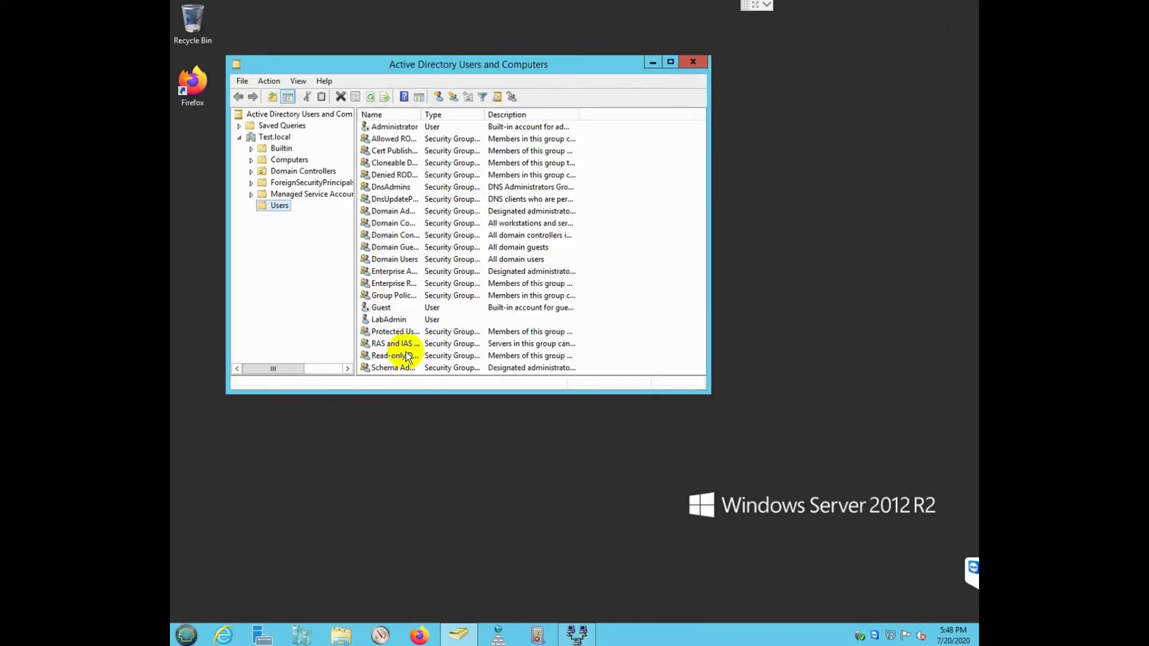
right_click(393, 319)
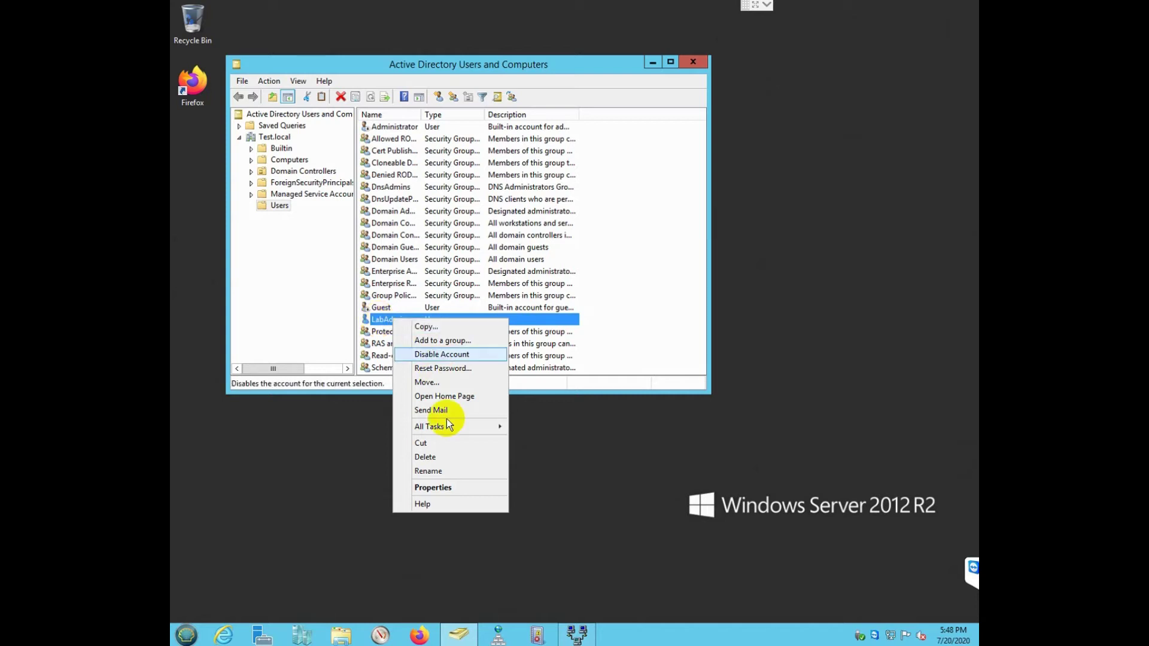
left_click(454, 487)
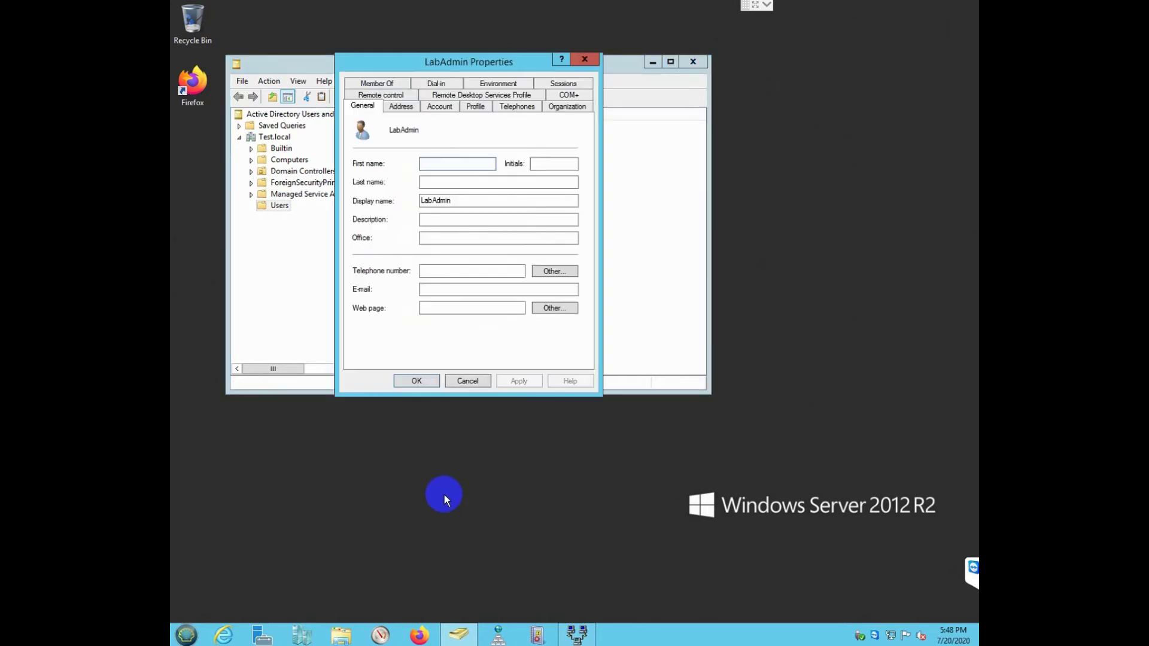
left_click(437, 84)
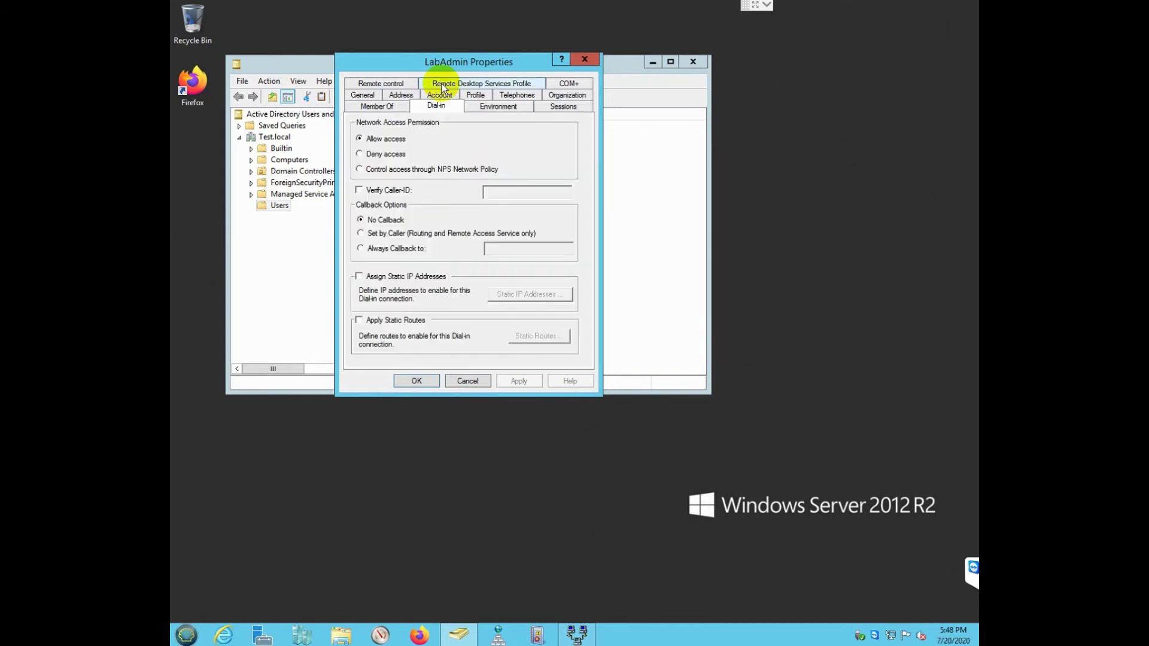
left_click(373, 141)
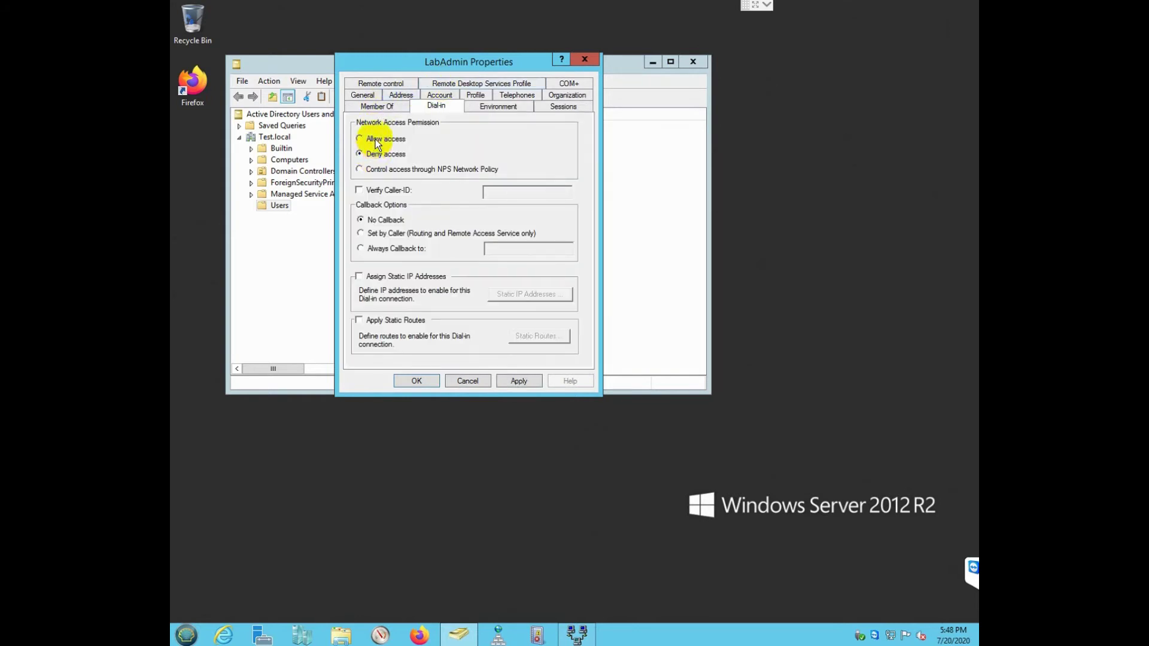
left_click(428, 381)
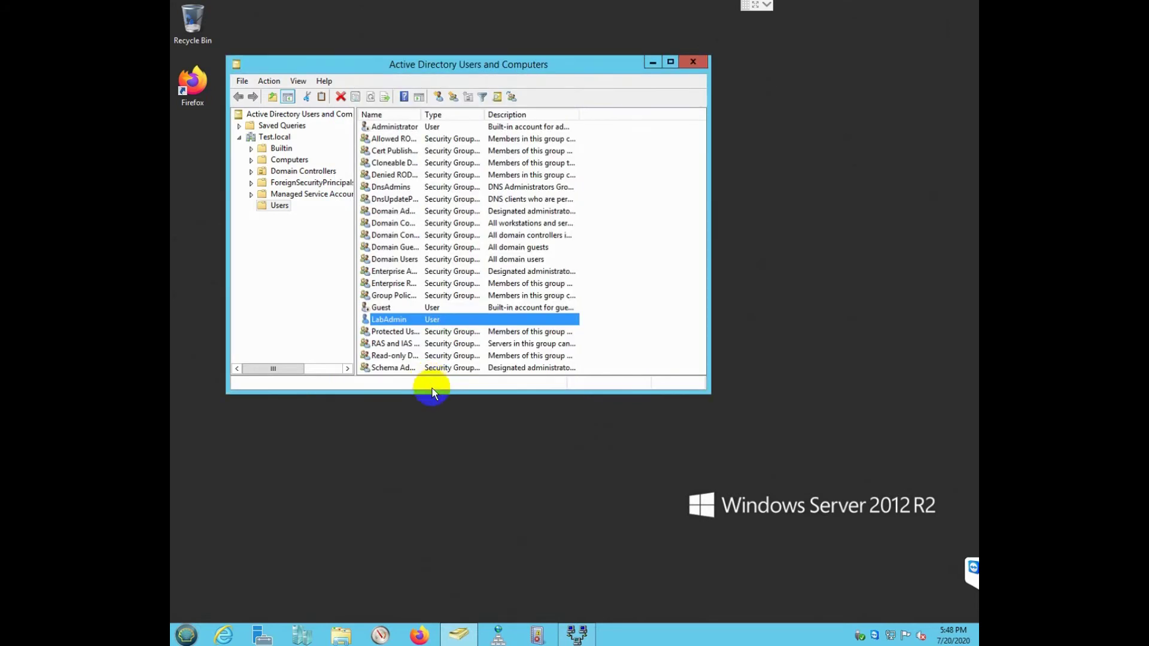
left_click(694, 62)
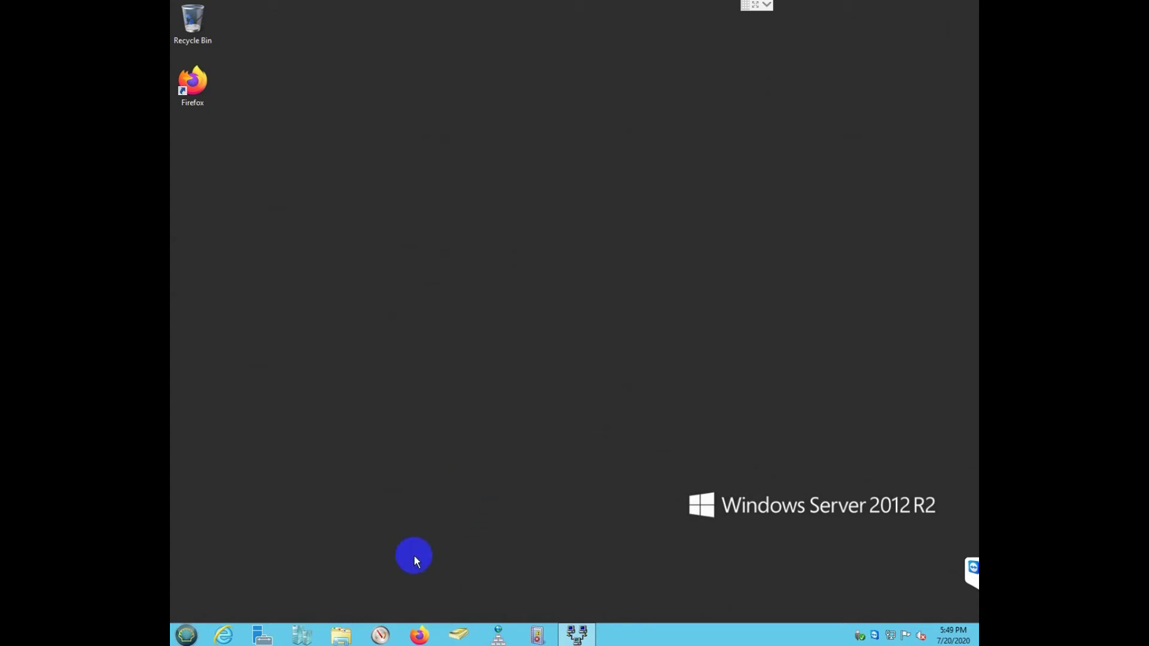
left_click(421, 635)
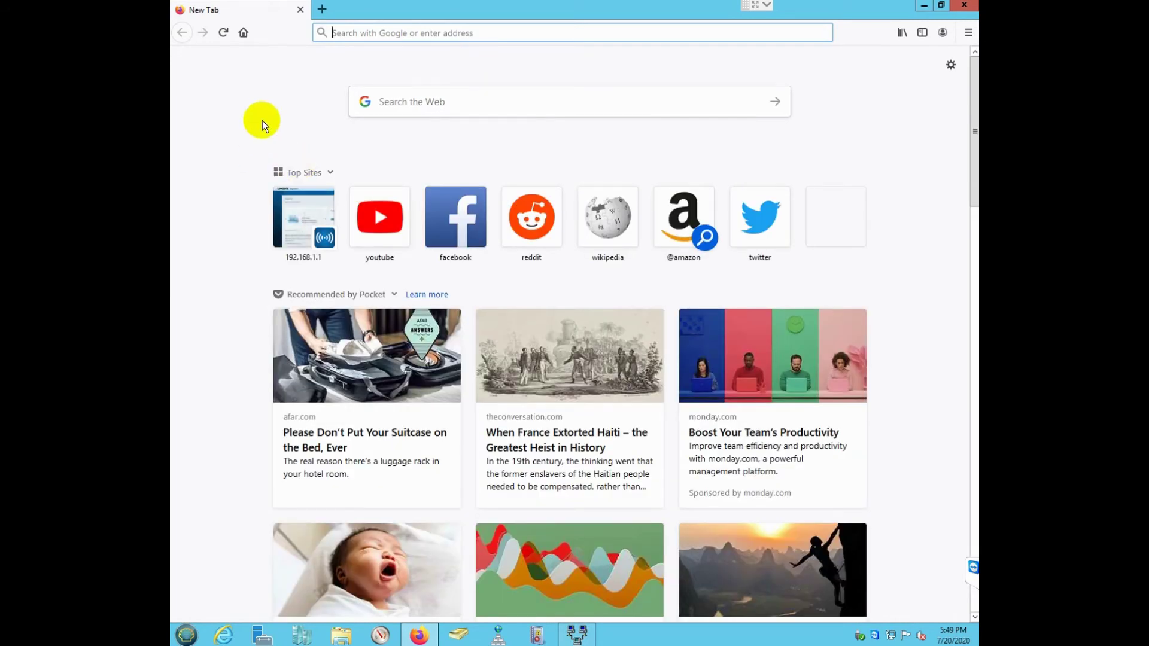
Step: Load the router admin page at 192.168.1.1 in Firefox
type("192.016")
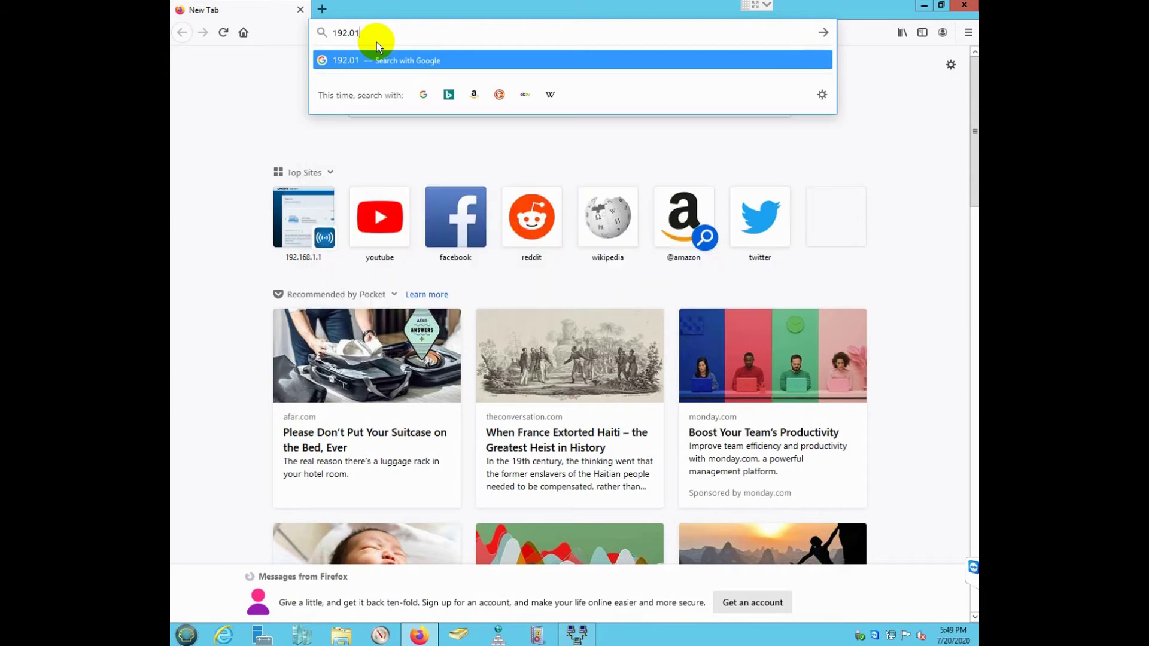
key("BackSpace")
key("BackSpace")
key("BackSpace")
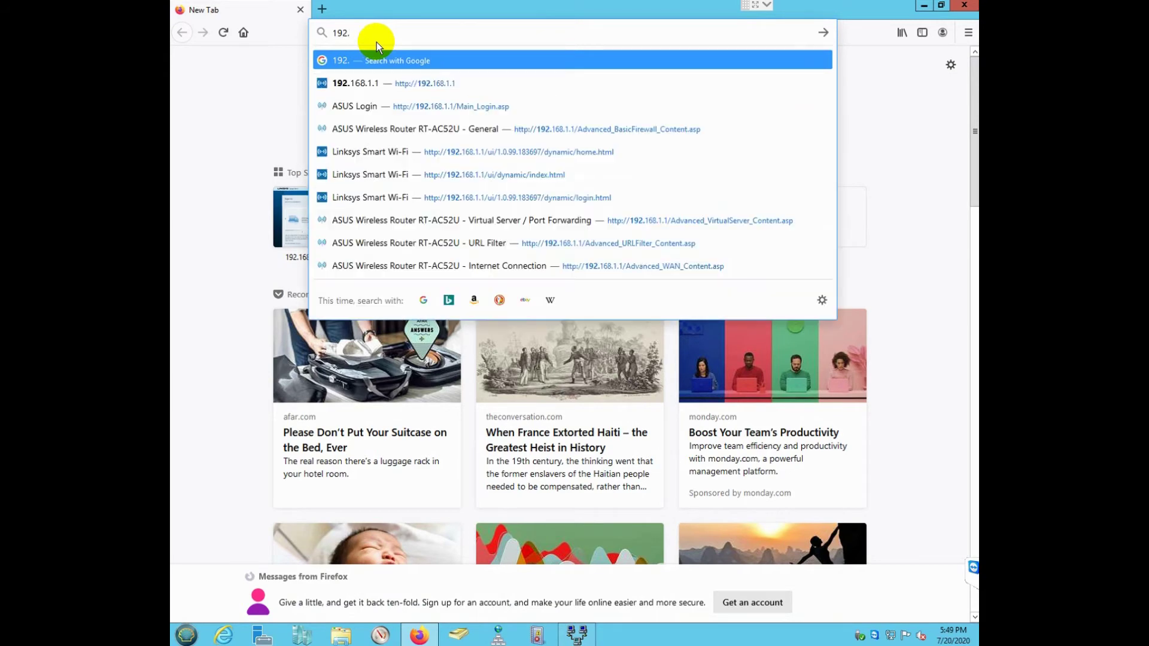
type("168.1.1/")
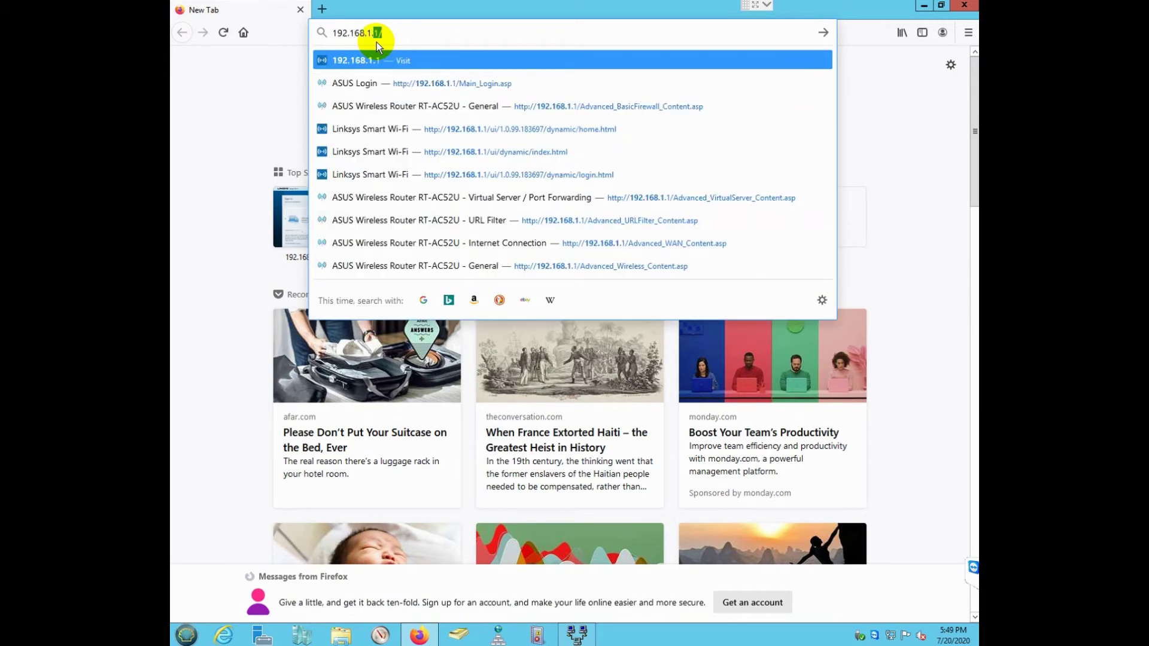
key("Return")
Step: Sign in to the router with its username and password
left_click(509, 268)
type("admin")
key("Tab")
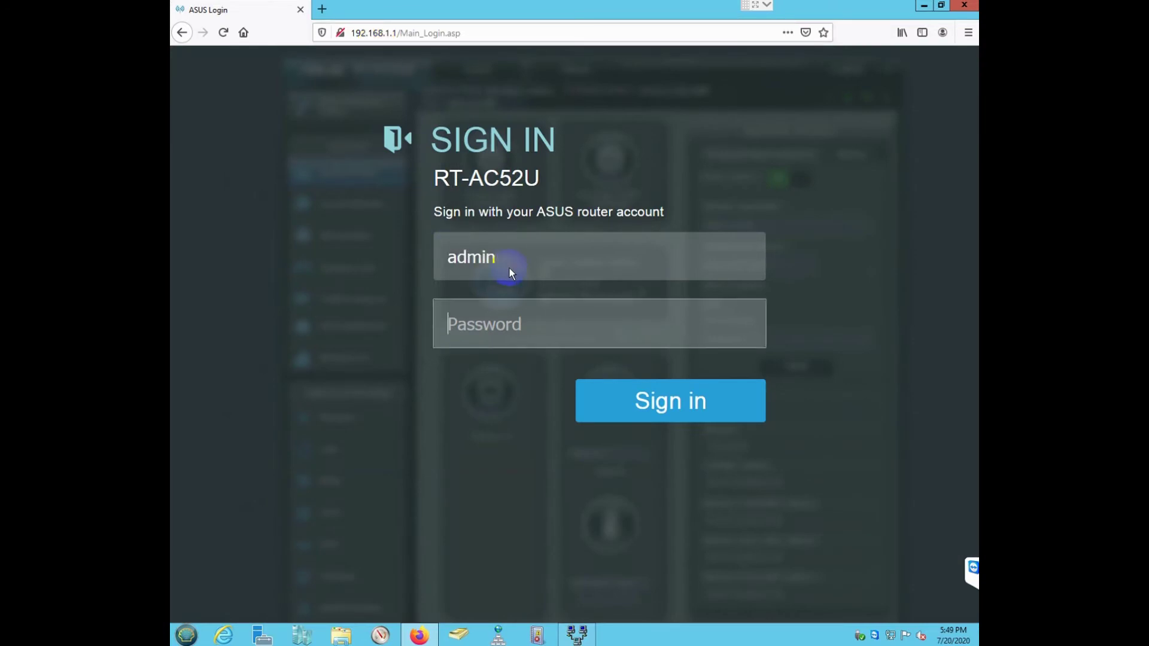
key("Return")
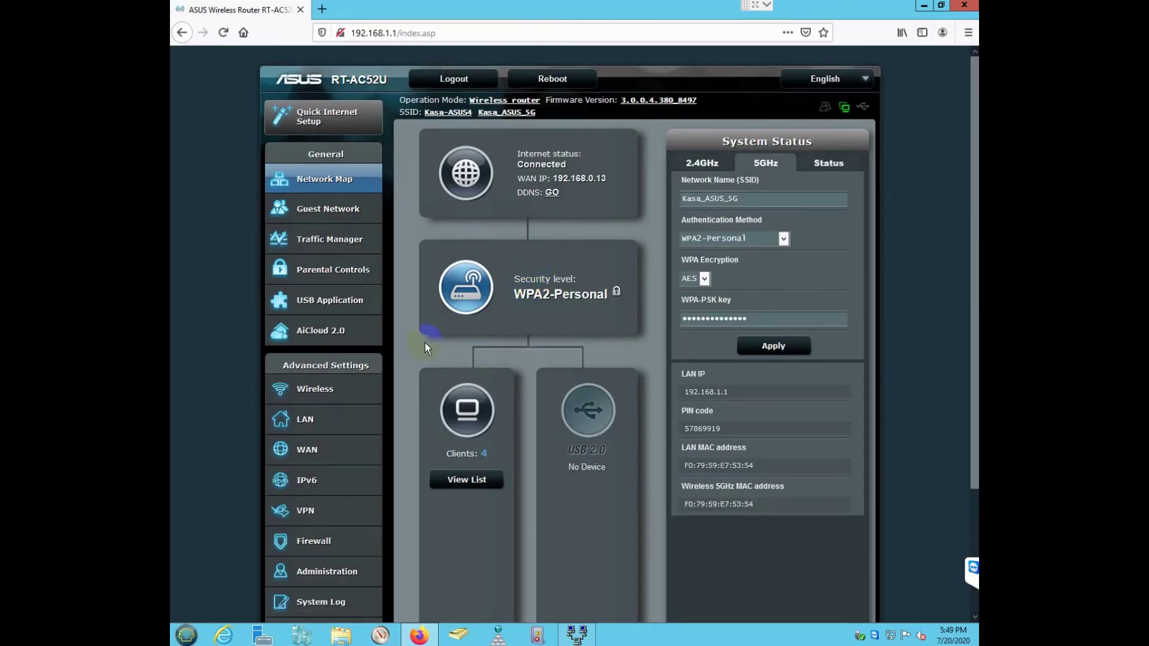
Step: Verify the VPN port-forwarding rule (1723 to 192.168.1.222) under WAN, apply it, and close Firefox
left_click(324, 458)
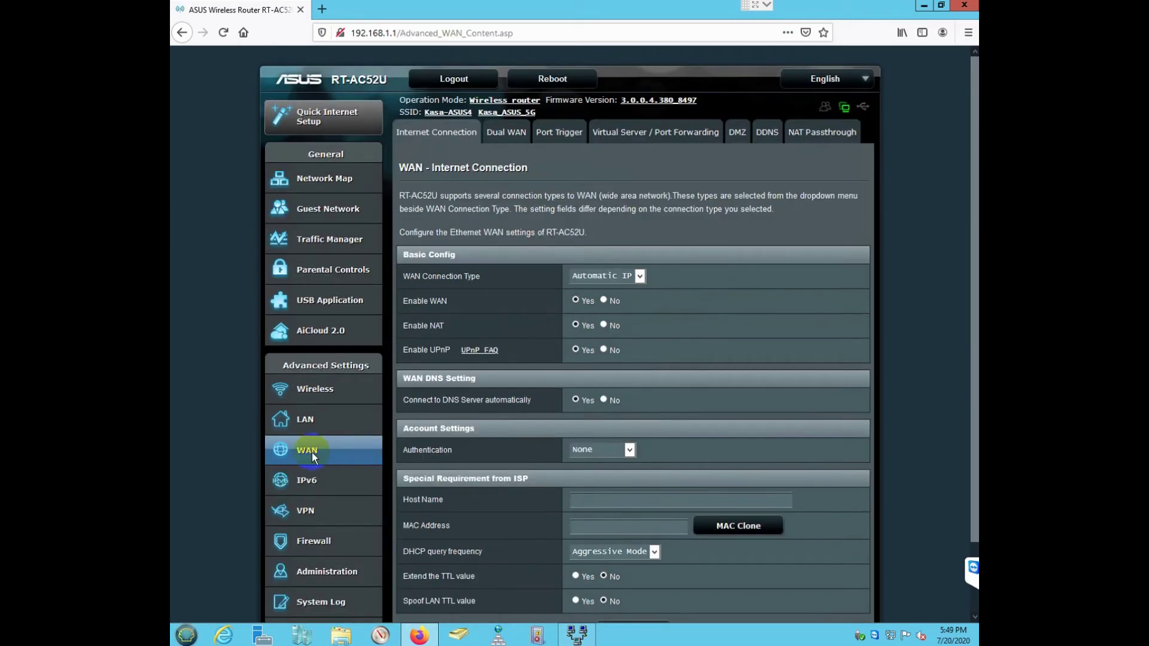
left_click(669, 134)
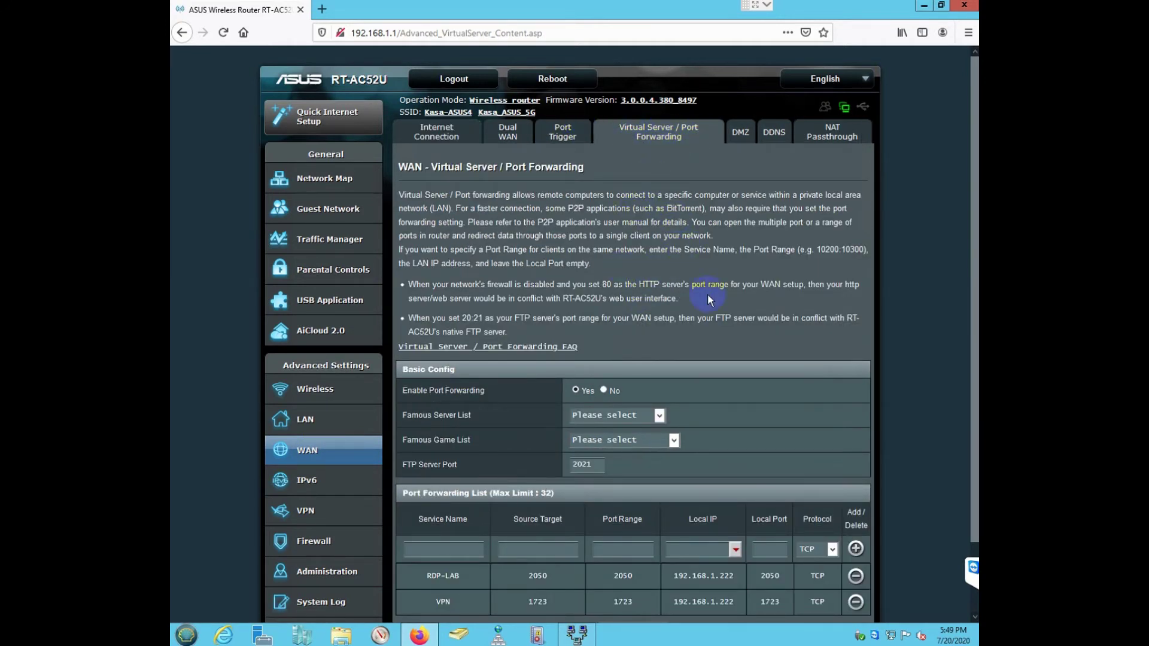
scroll(703, 302, "down", 3)
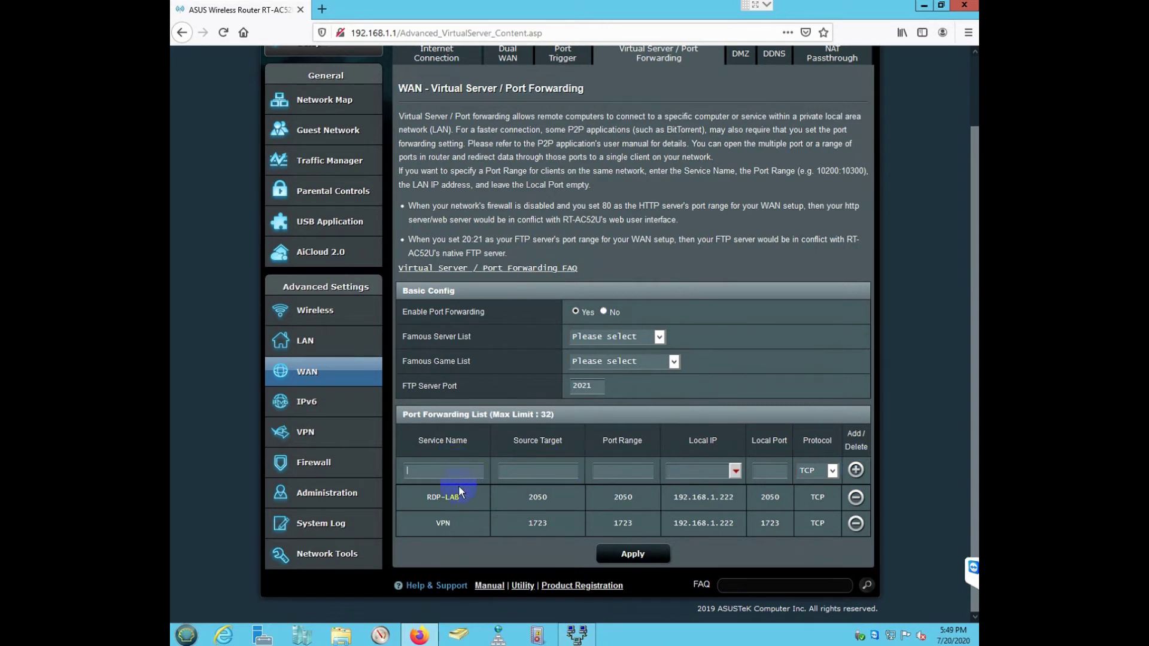
left_click(548, 523)
left_click(536, 524)
left_click_drag(733, 522, 673, 523)
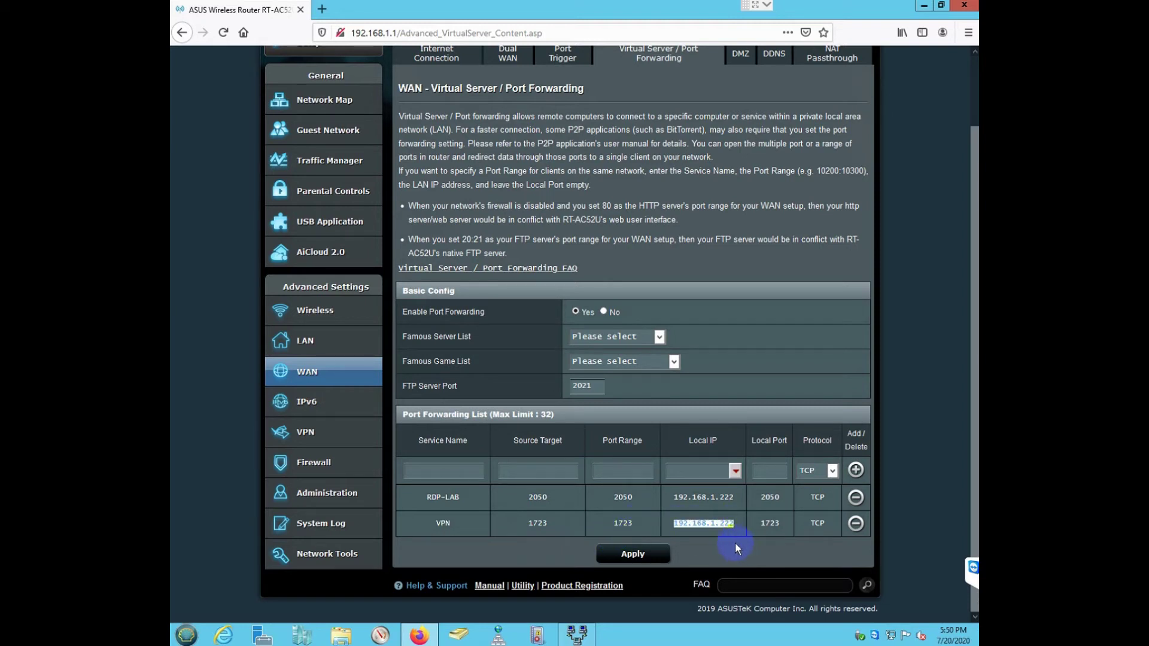
left_click(725, 524)
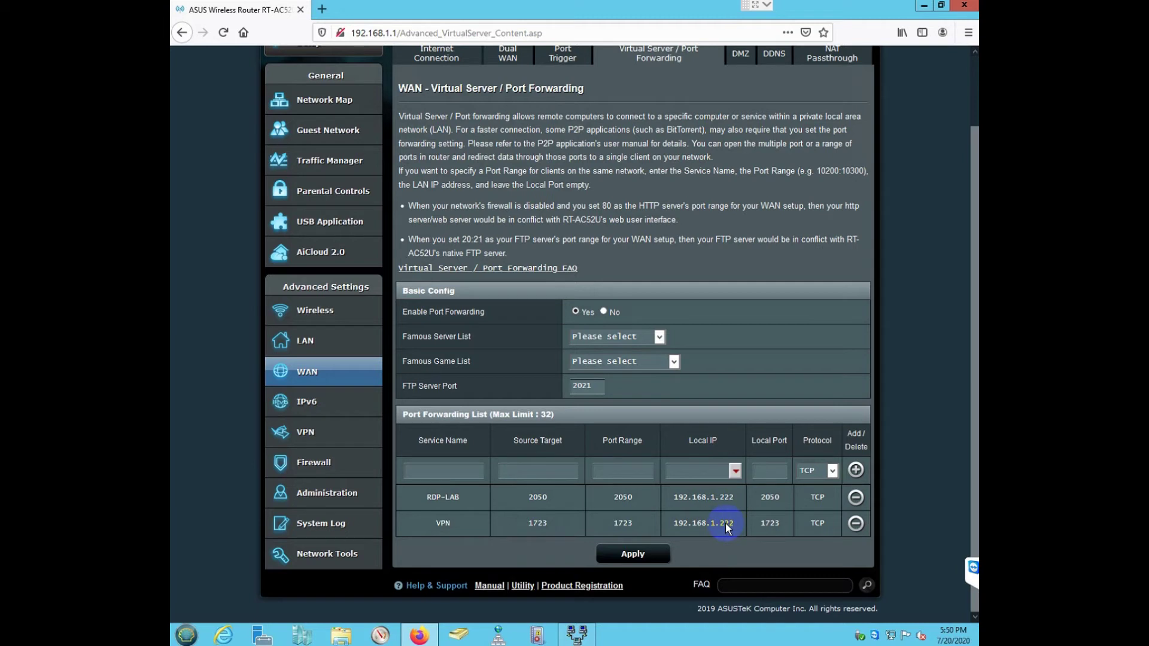
left_click(657, 556)
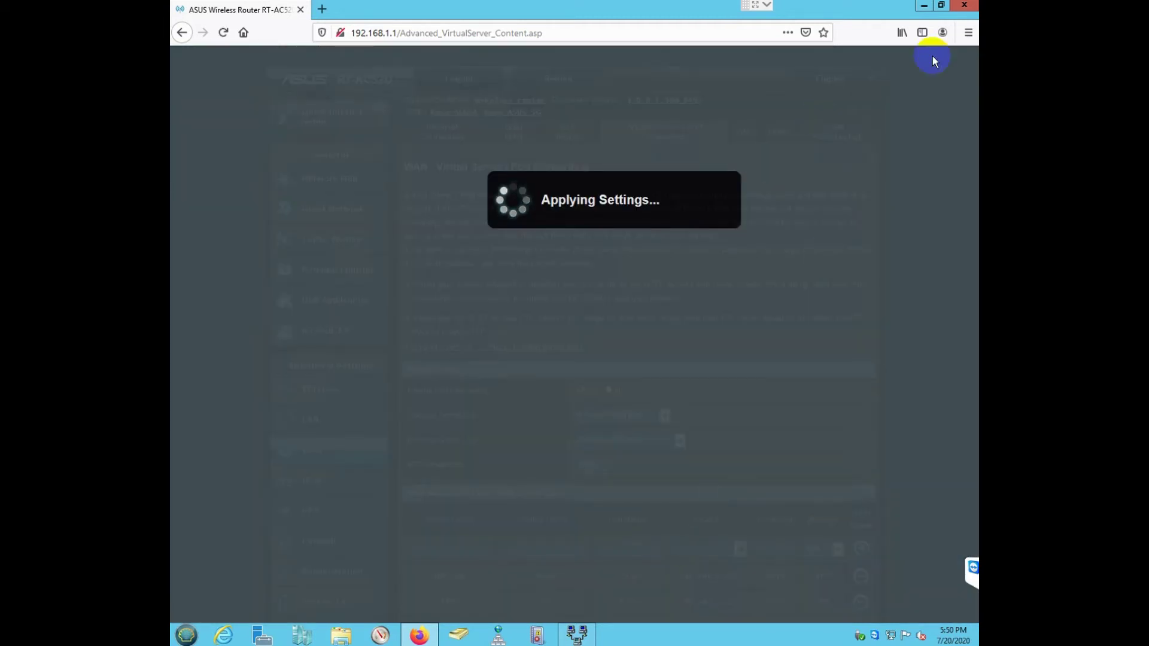
left_click(964, 7)
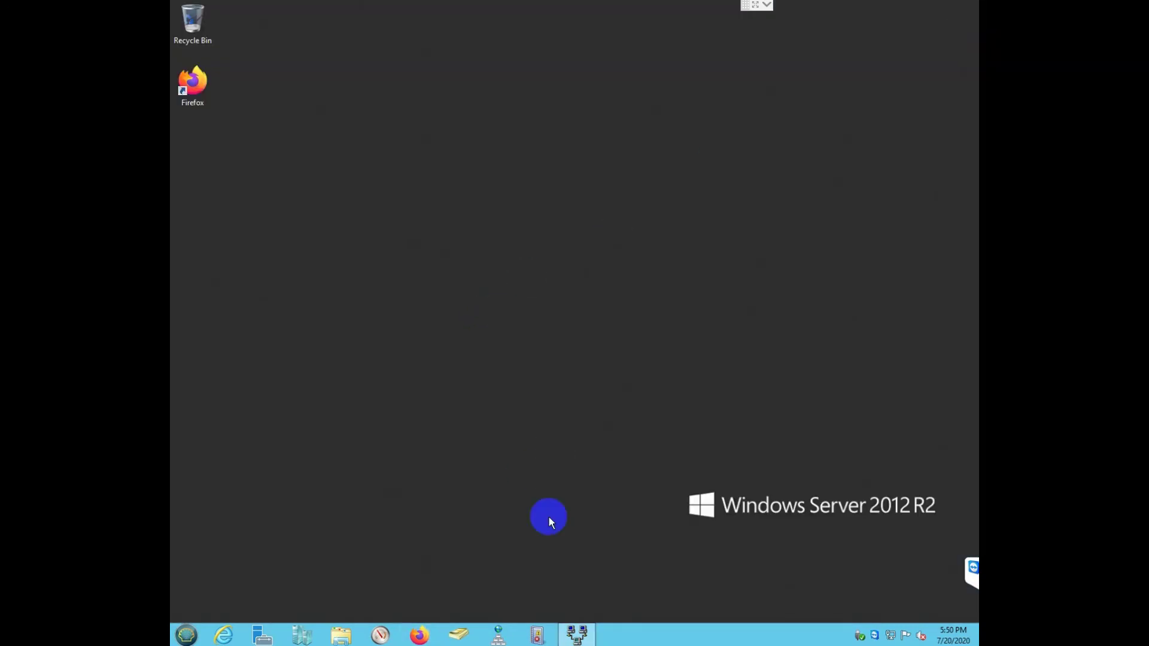
Step: Restore the Routing and Remote Access console and show its empty Remote Access Clients list
left_click(580, 632)
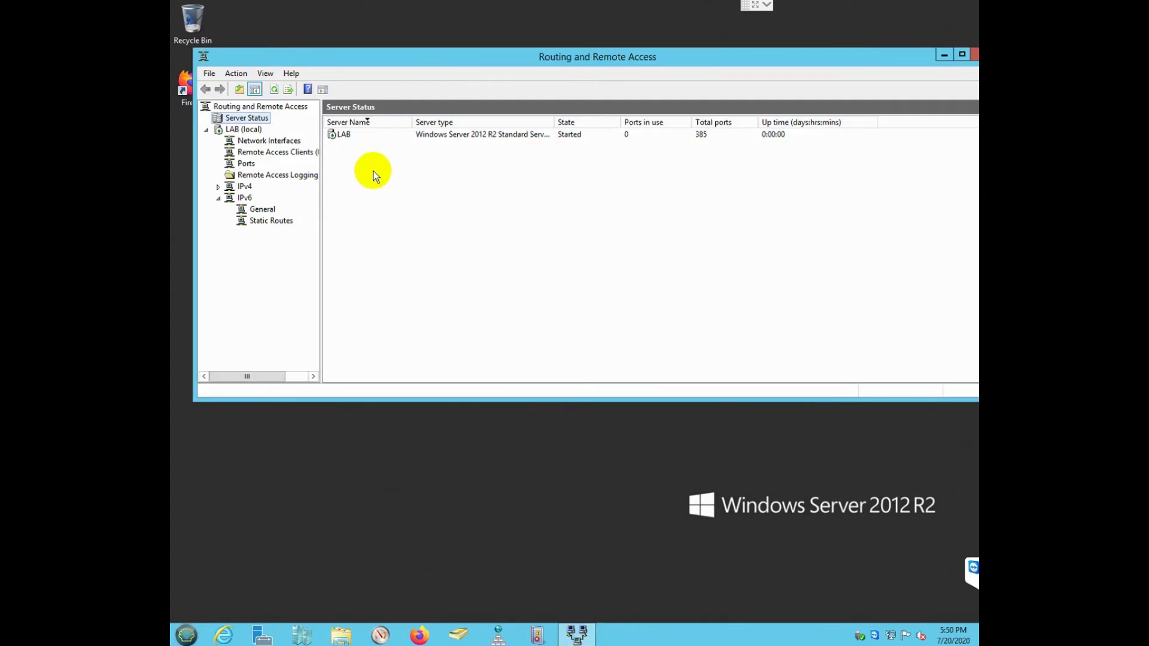
left_click(261, 154)
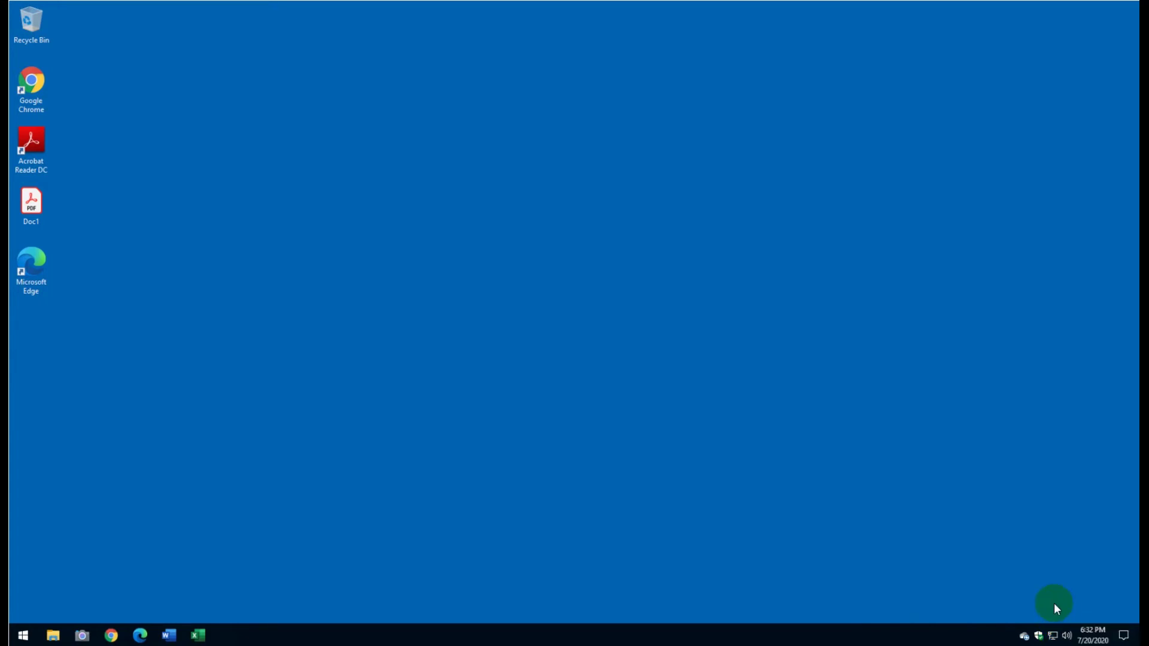
Step: Go to the VPN page of Network & Internet settings and begin adding a VPN connection
mouse_move(1055, 639)
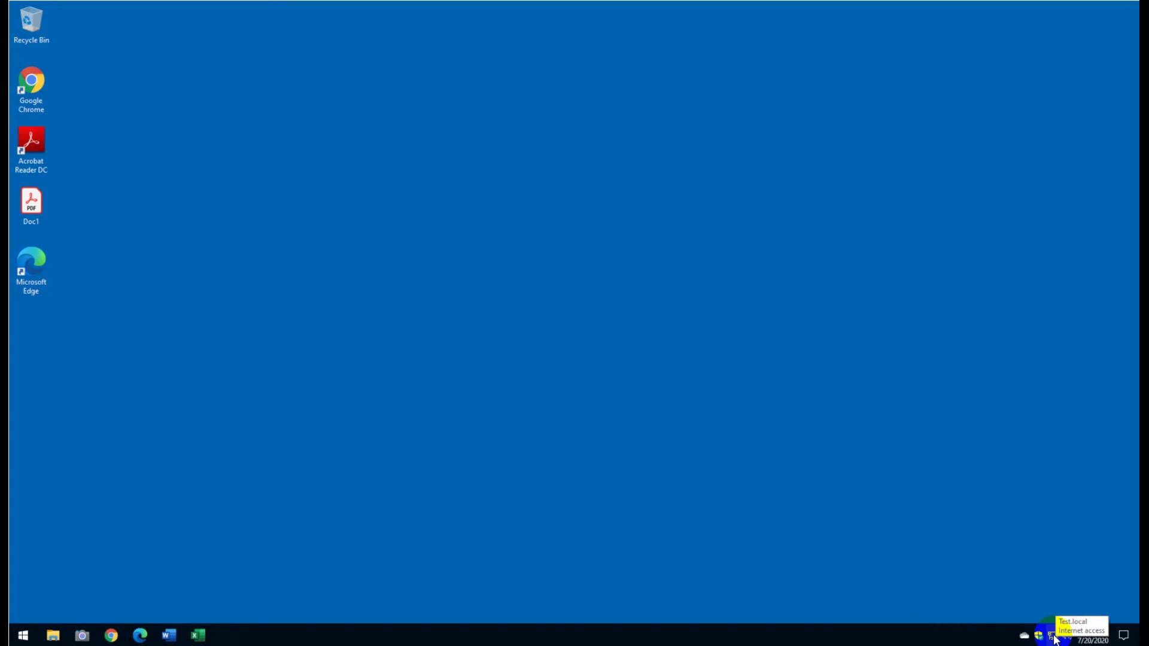
right_click(1054, 638)
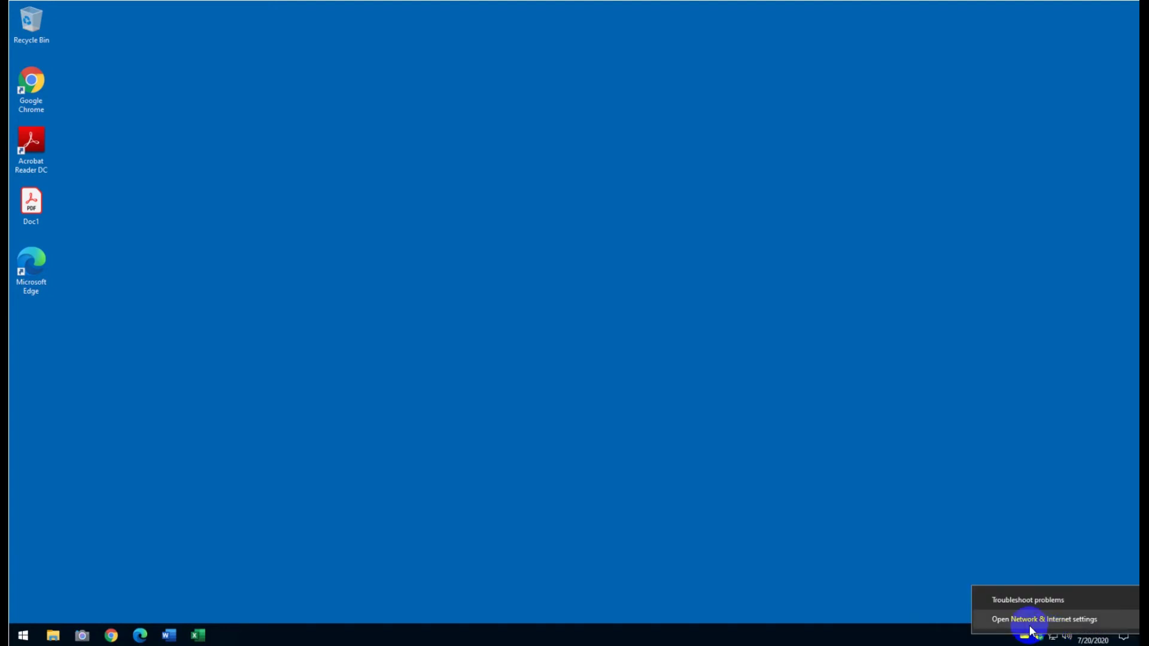
left_click(1087, 621)
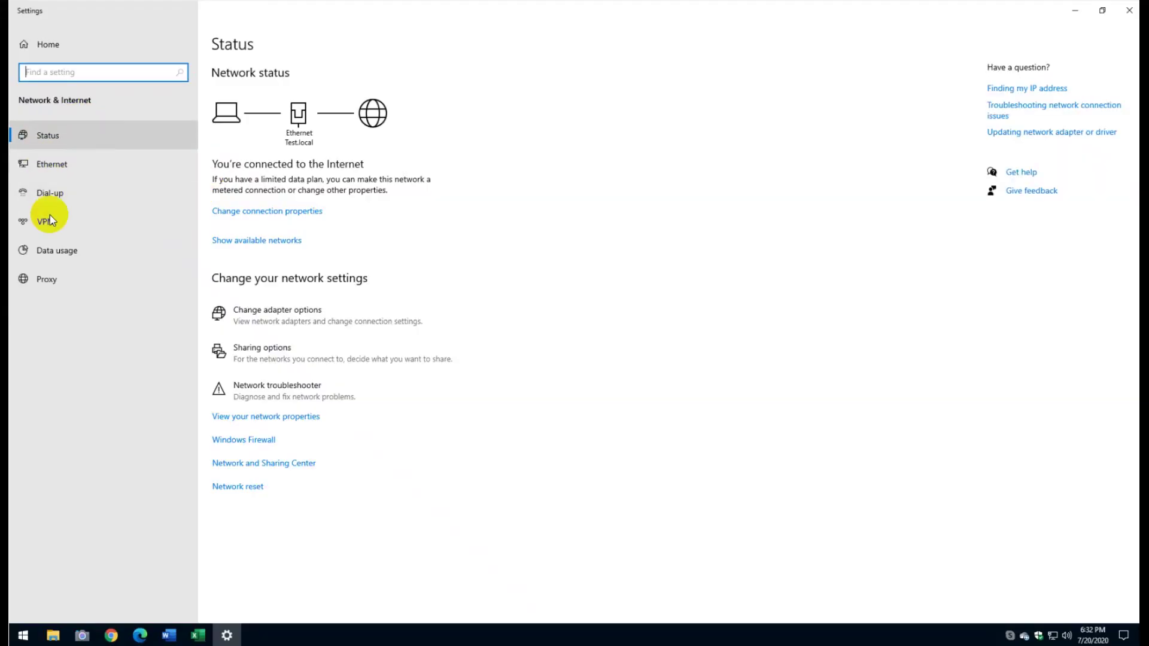
left_click(40, 225)
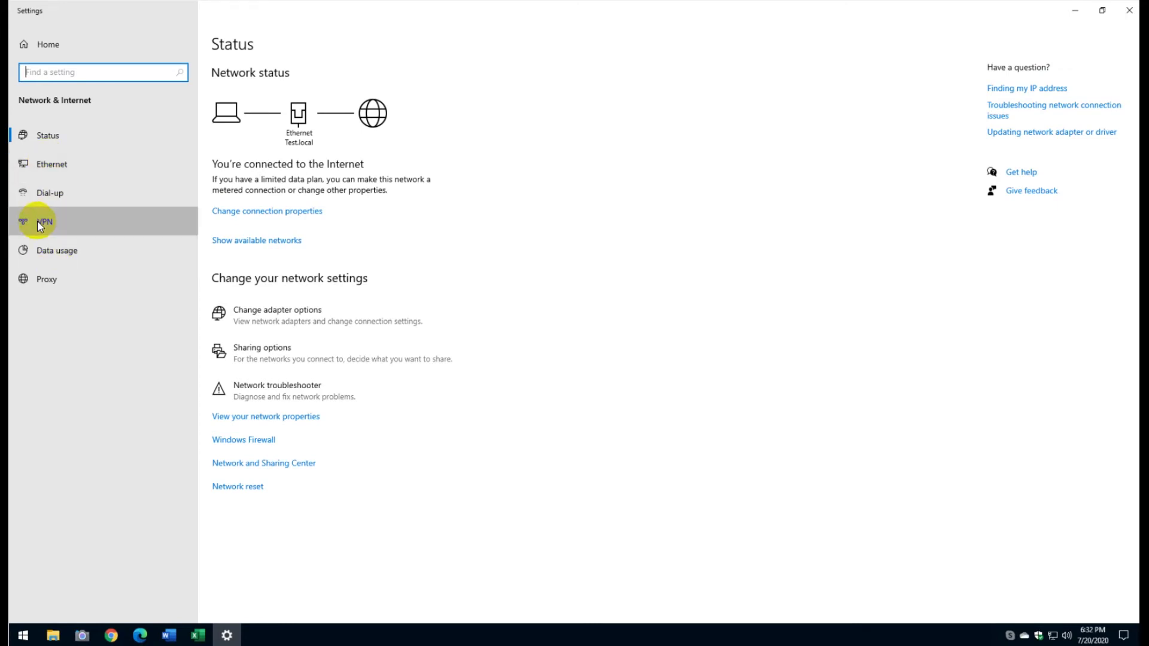
left_click(225, 88)
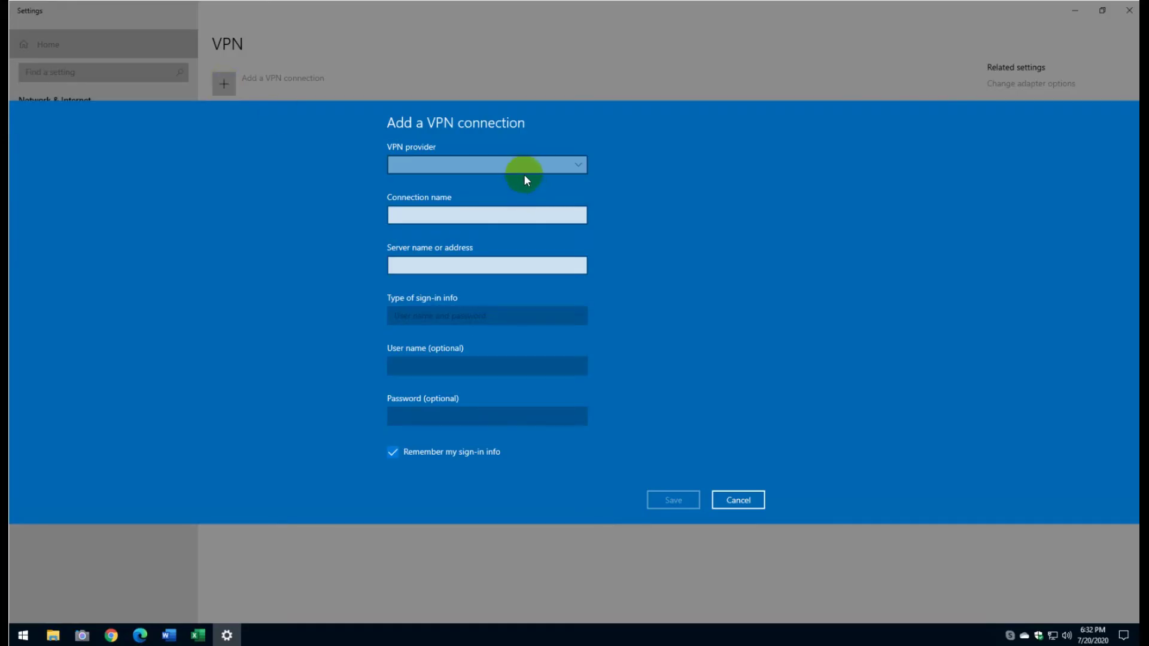
Step: Choose the Windows (built-in) provider, name the connection Office-VPN, and set server 192.168.1.222
left_click(521, 170)
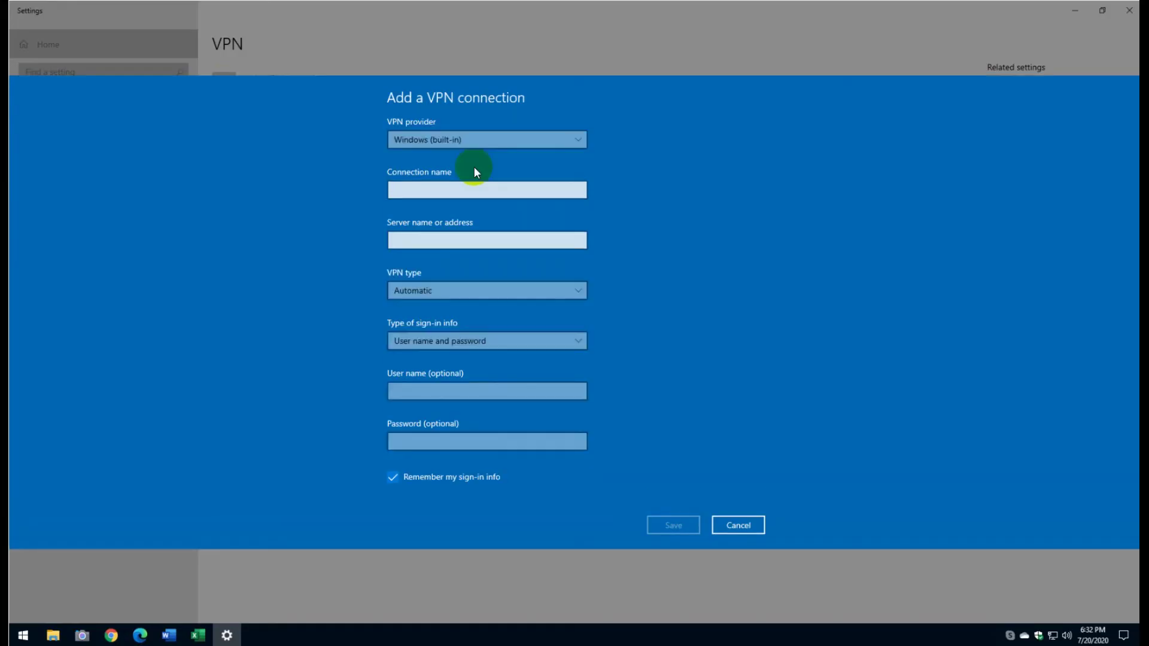
left_click(419, 190)
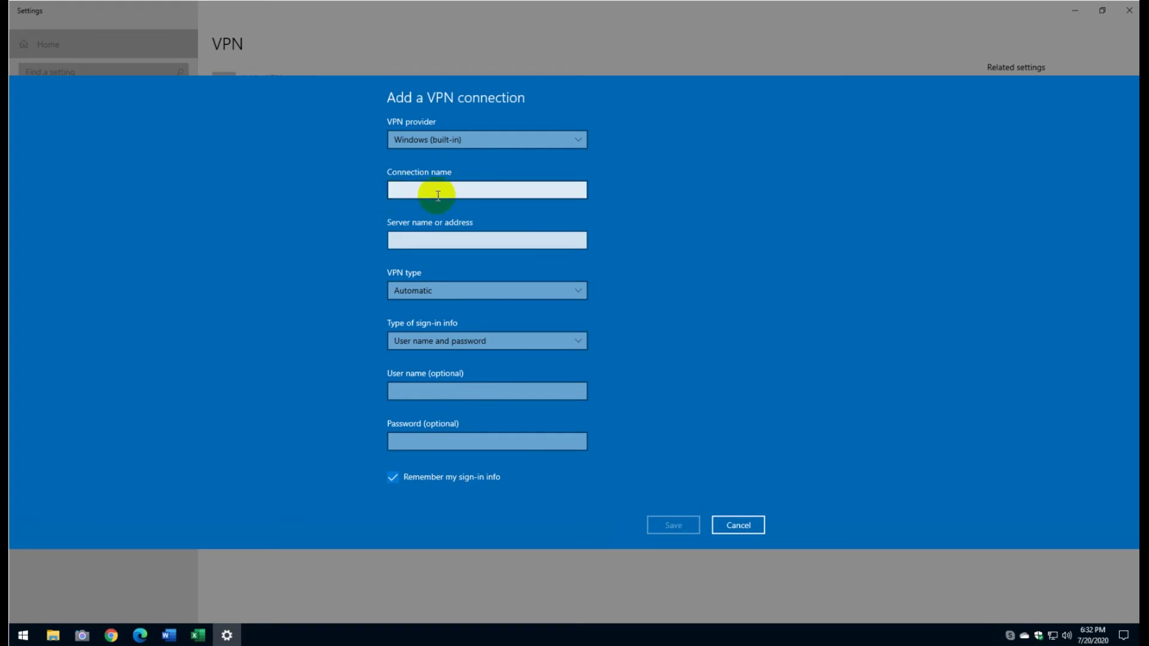
type("Office")
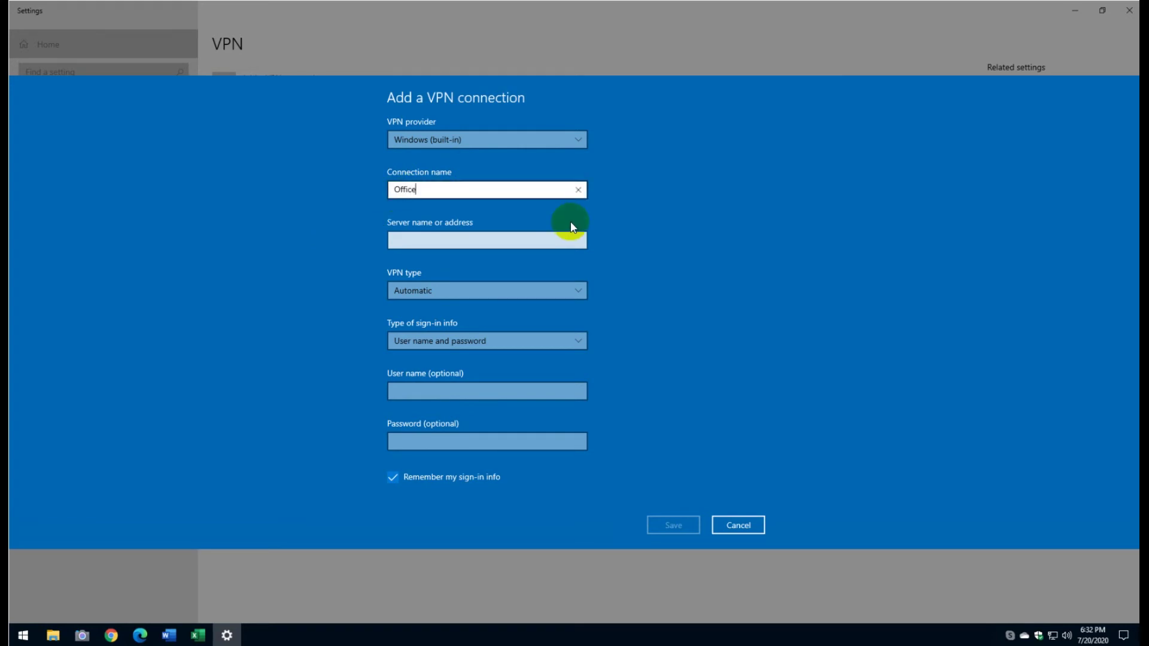
type("-VPN")
left_click(464, 240)
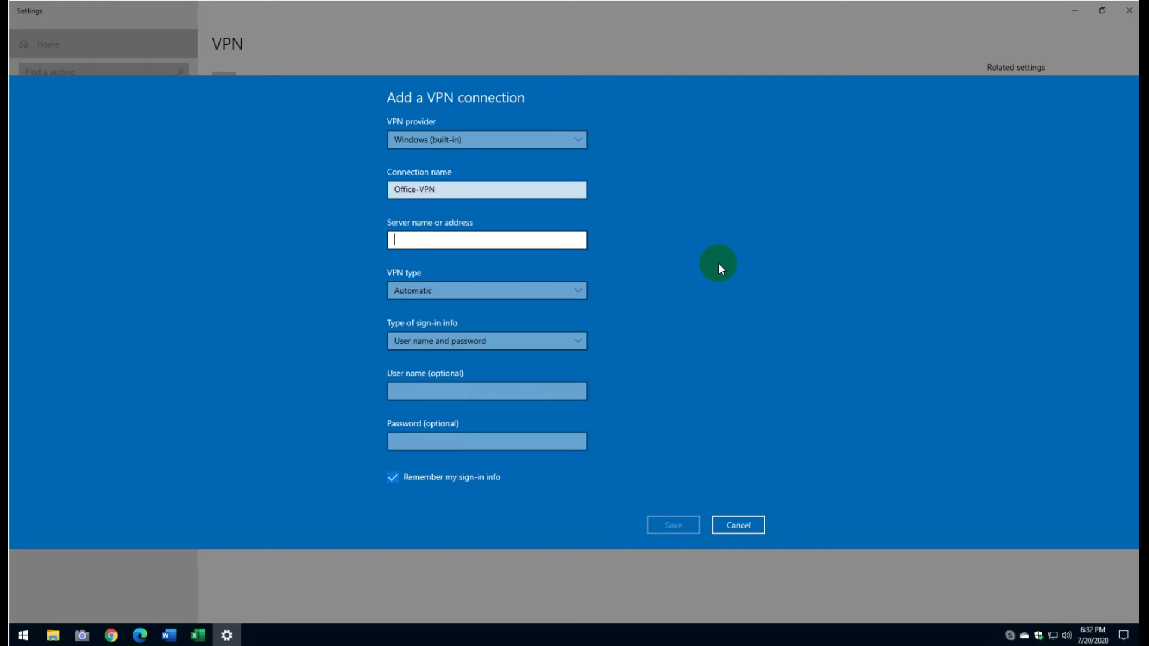
type("192.1")
type("68.")
key("BackSpace")
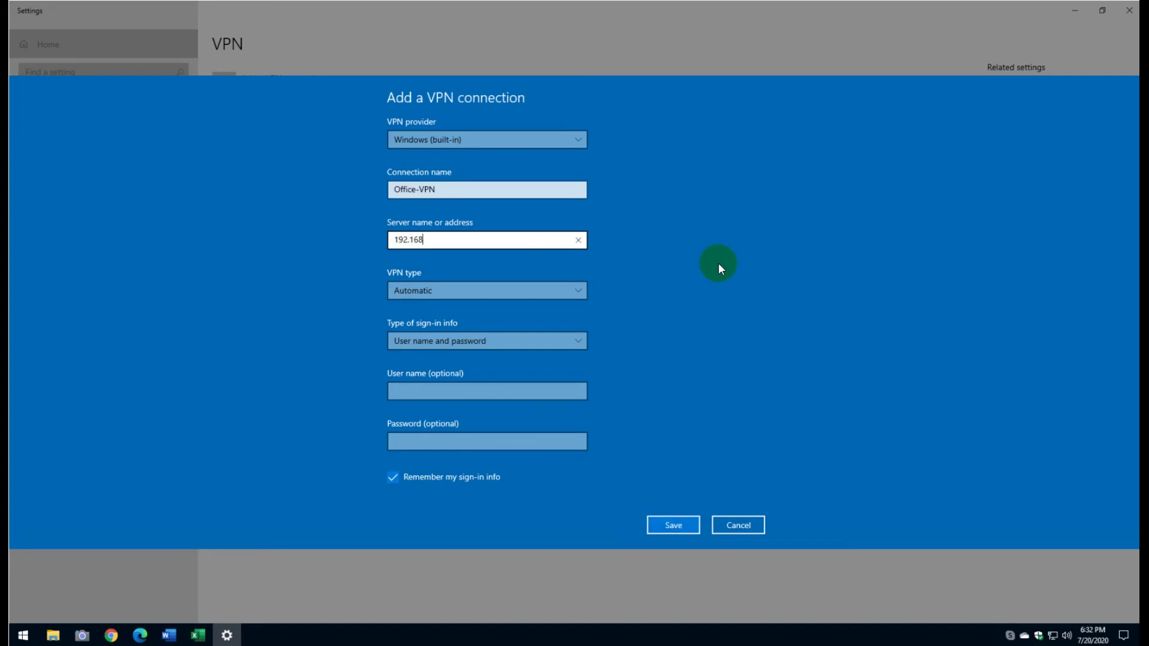
type(".1.")
type("222")
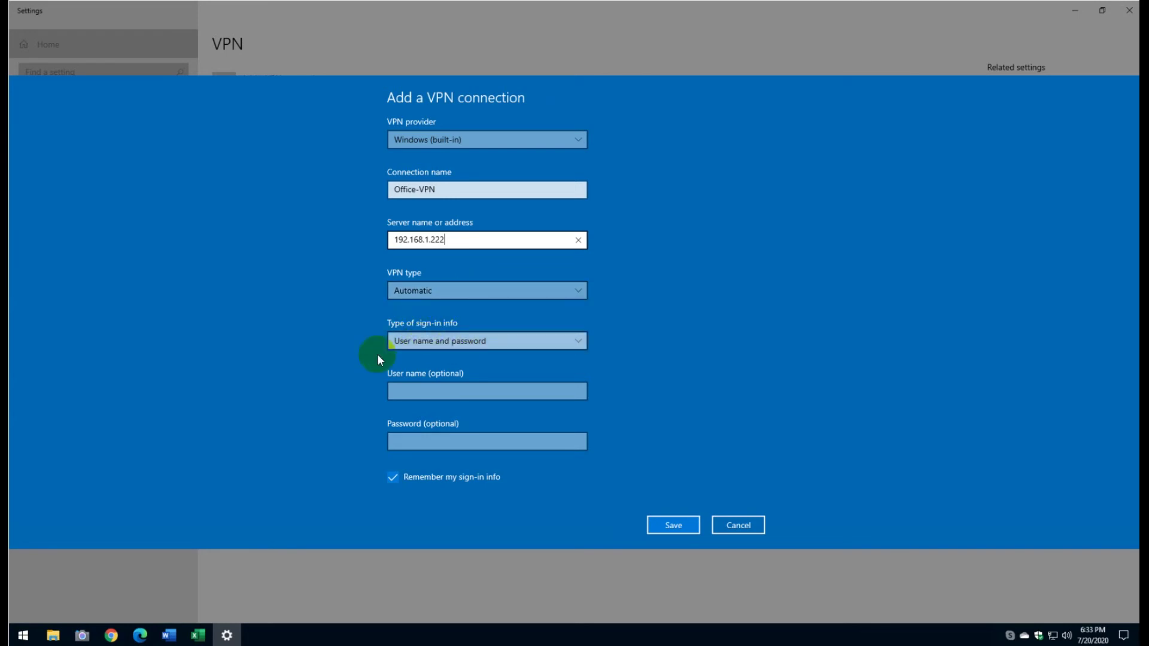
Step: Enter the sign-in user name and password, then save the Office-VPN connection
left_click(520, 384)
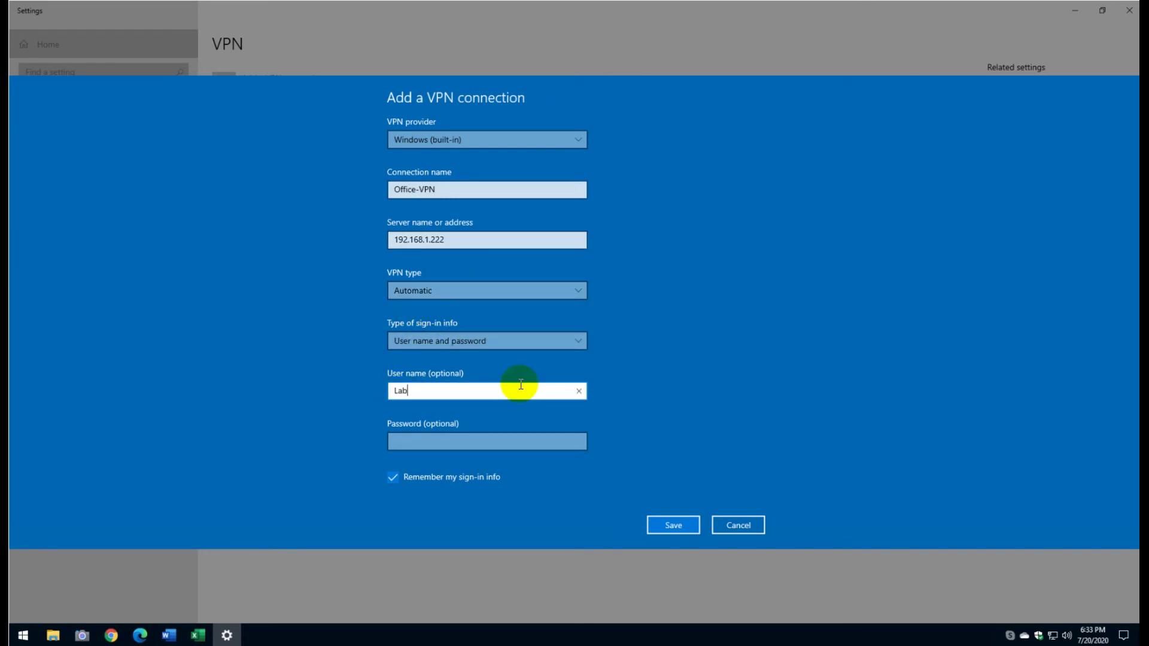
key("Tab")
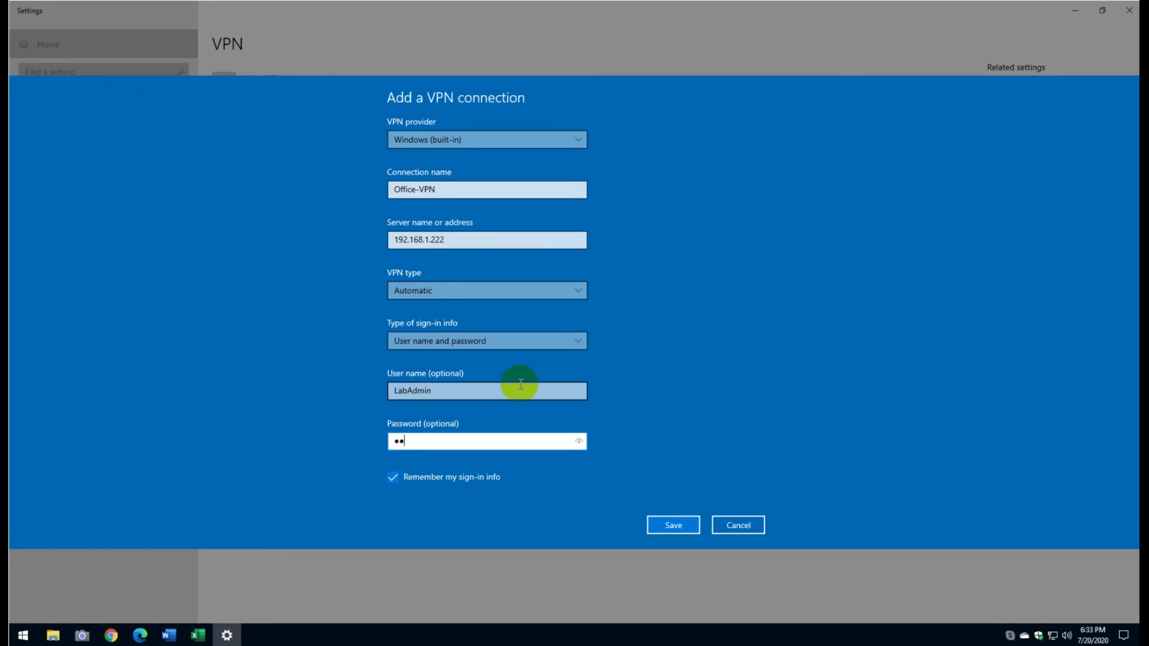
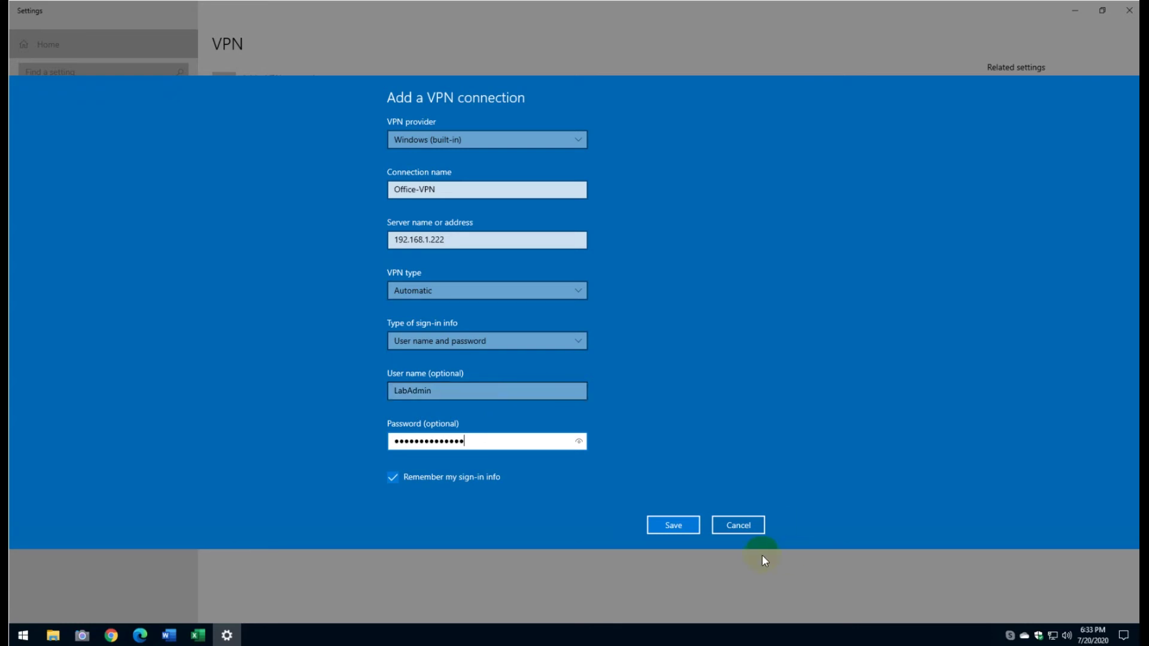
left_click(693, 530)
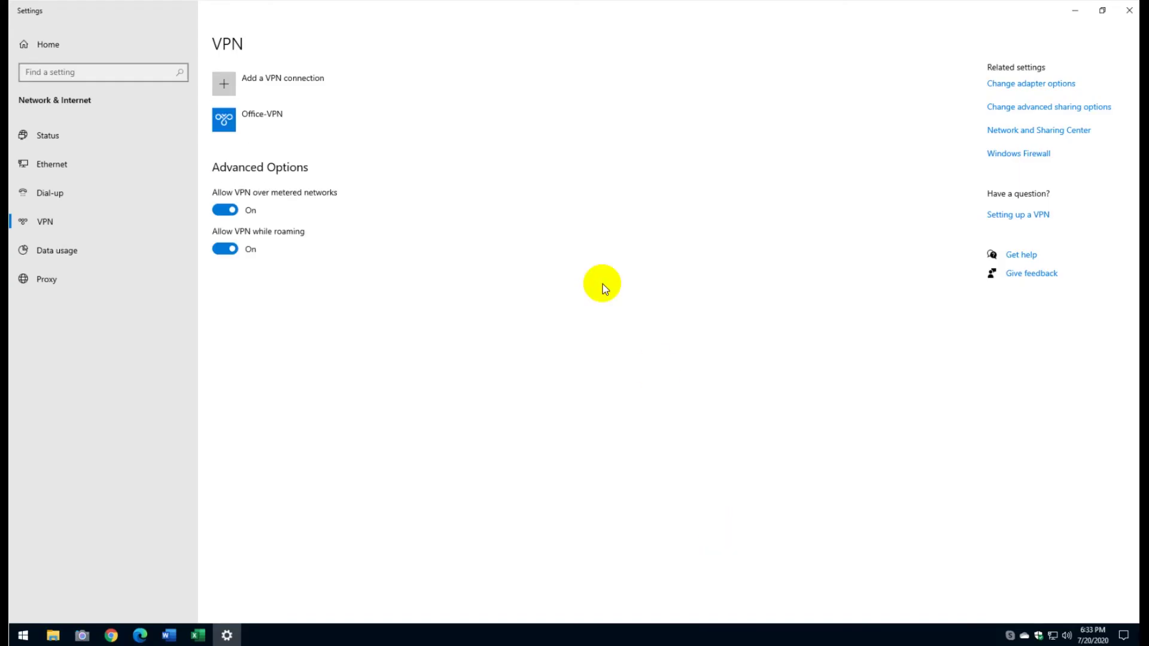
Step: From the Ethernet settings page, open Change adapter options to list the network adapters
left_click(51, 163)
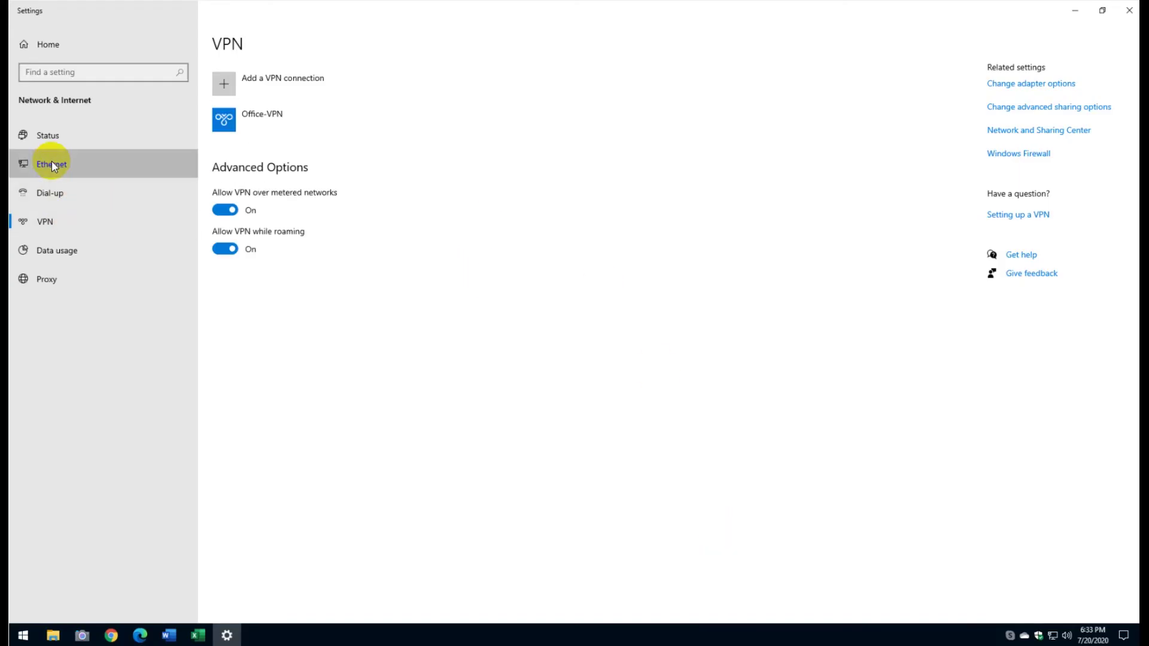
left_click(998, 87)
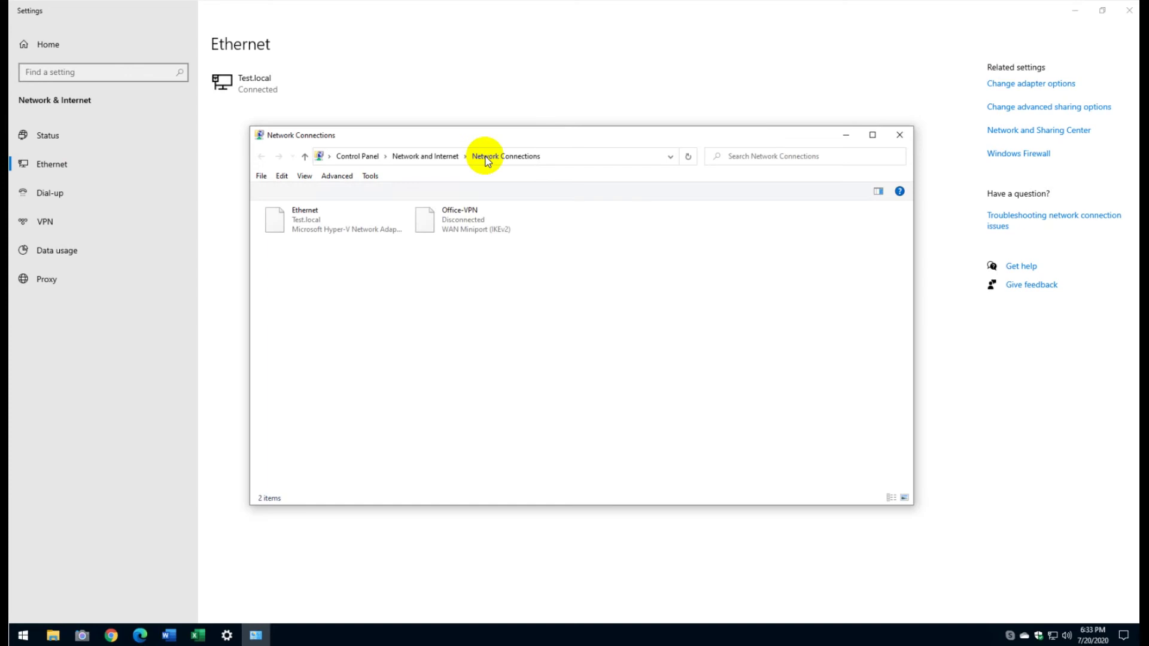
Step: Set Office-VPN's security to allow CHAP and MS-CHAP v2, accepting the encryption warning
right_click(461, 225)
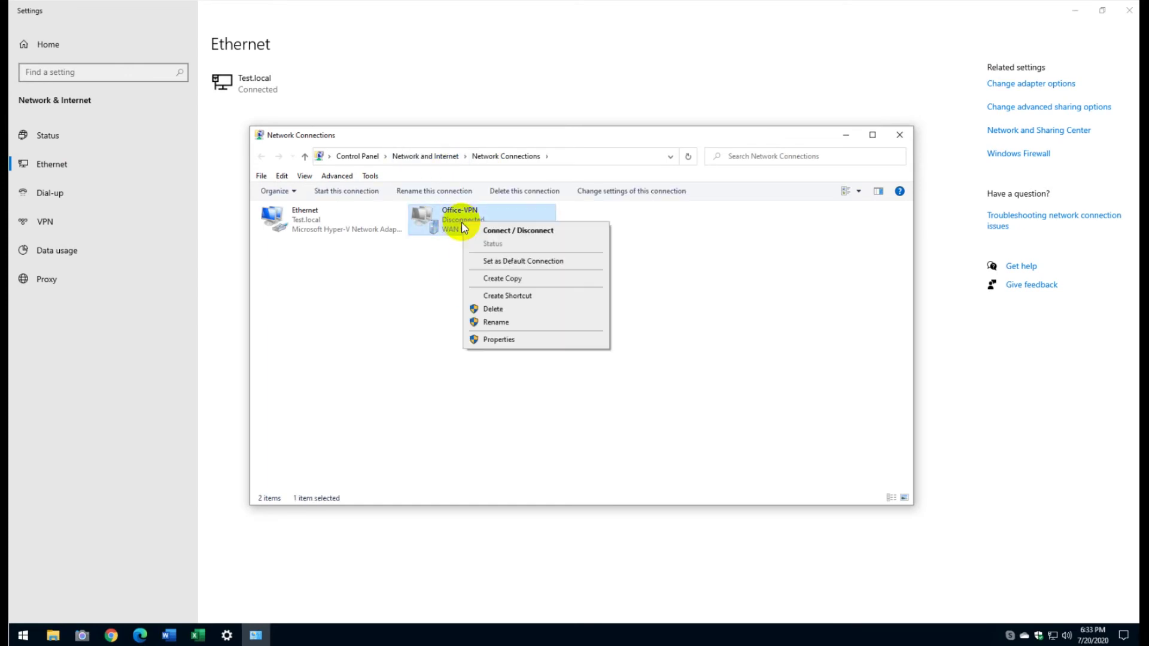
left_click(500, 339)
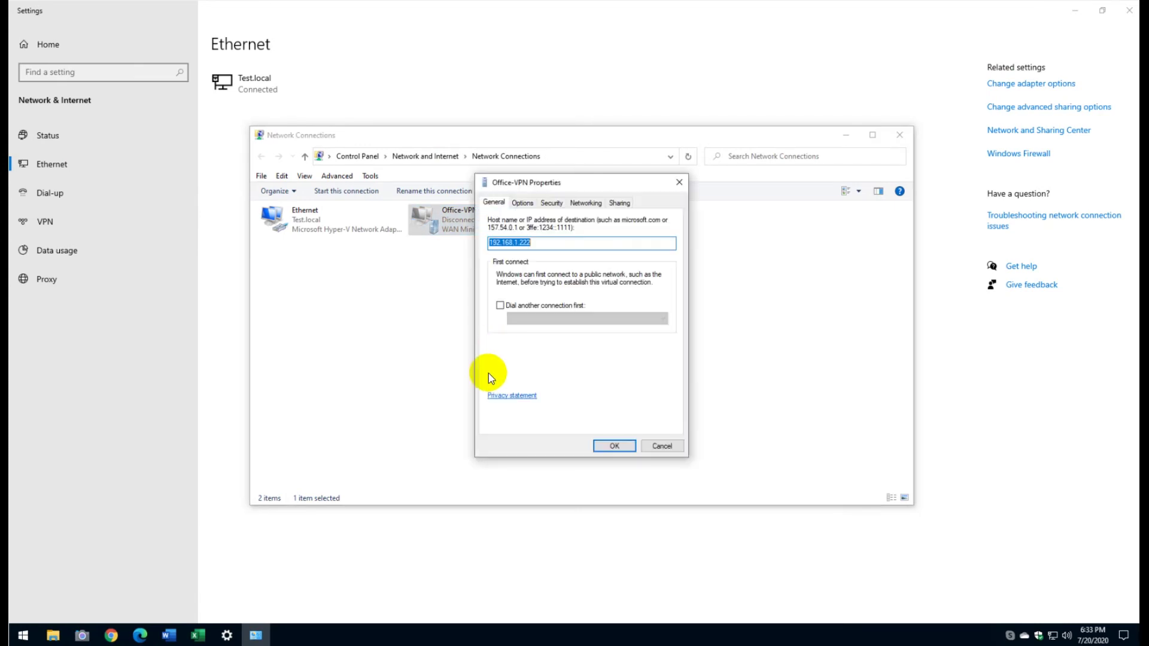
left_click(522, 204)
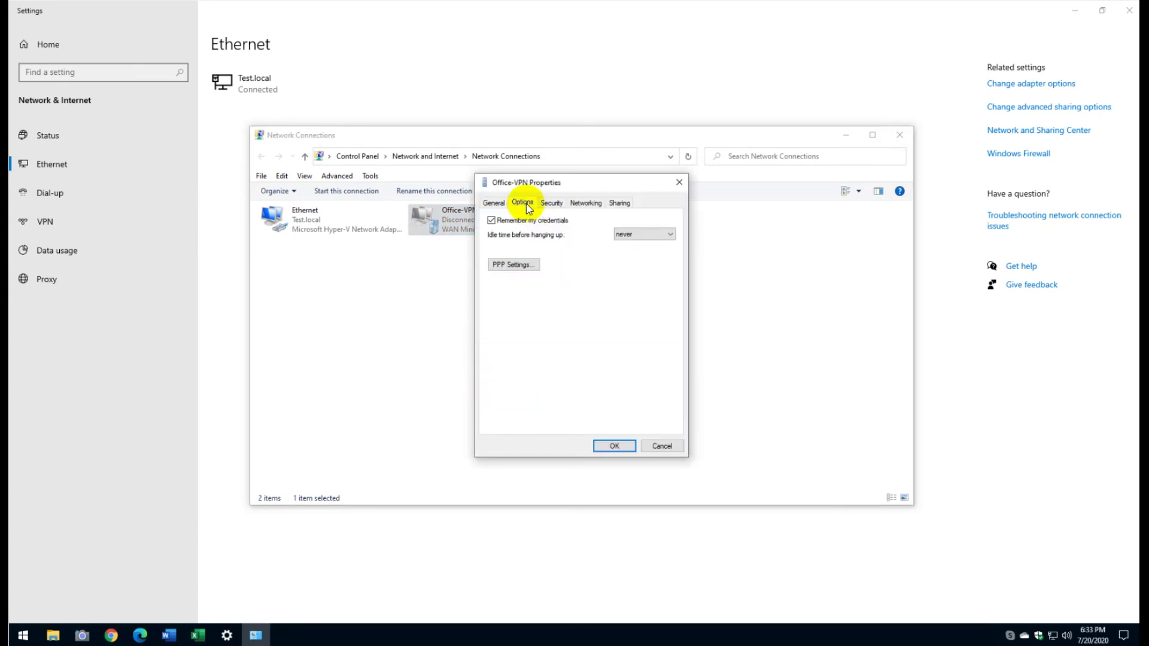
left_click(554, 207)
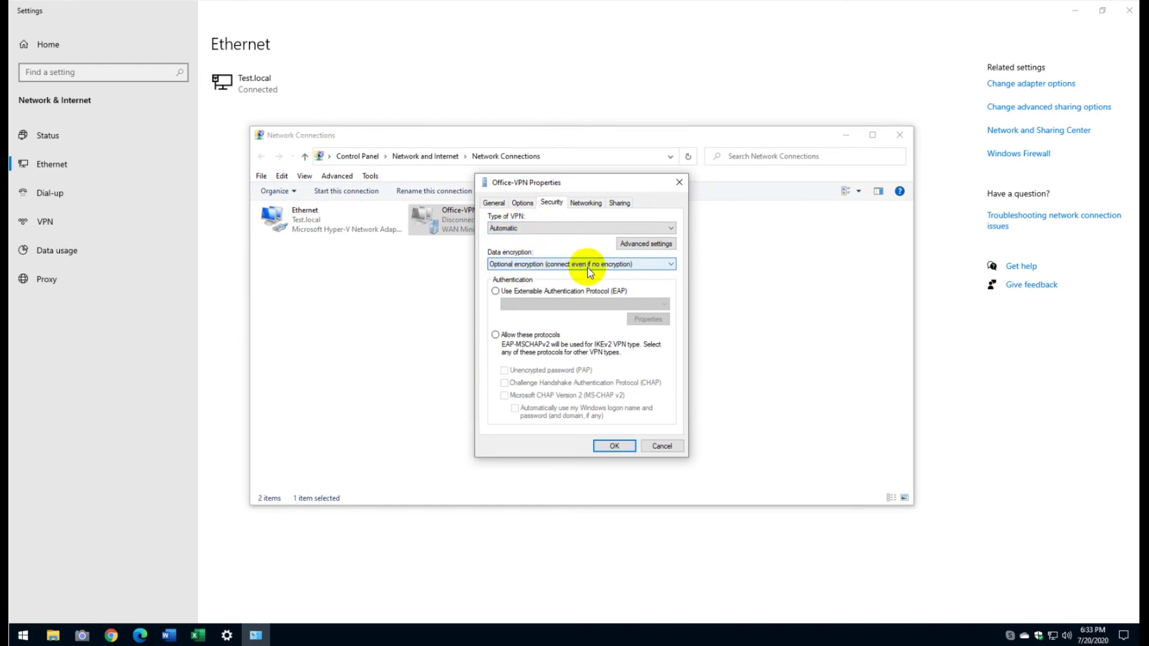
left_click(497, 334)
left_click(505, 383)
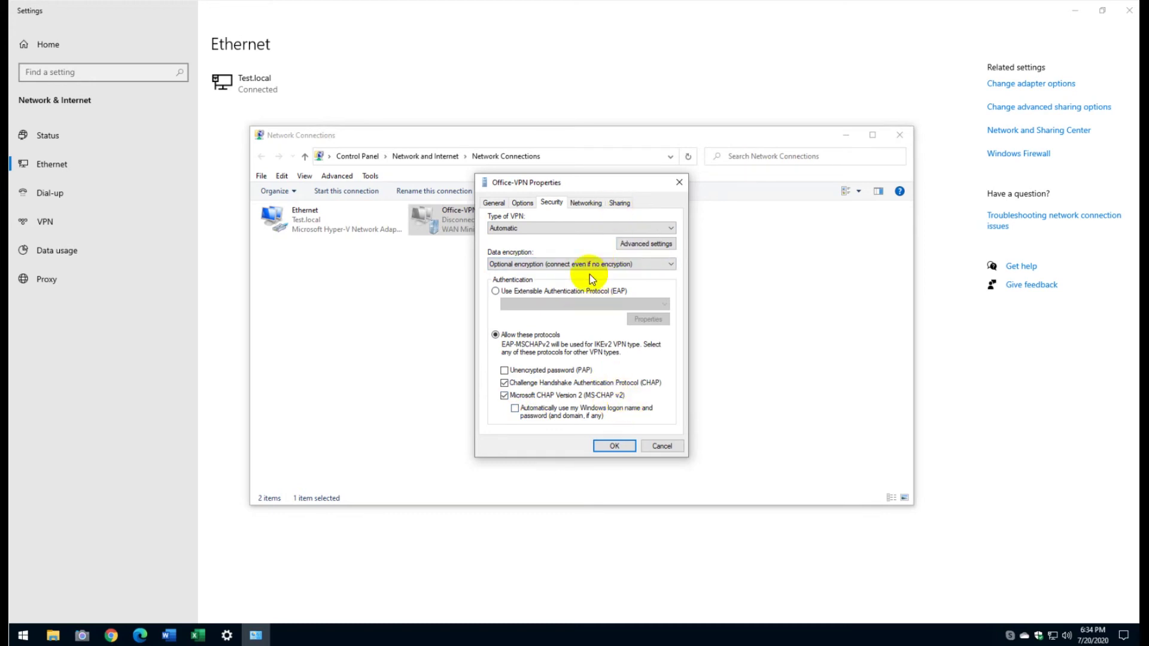
left_click(584, 203)
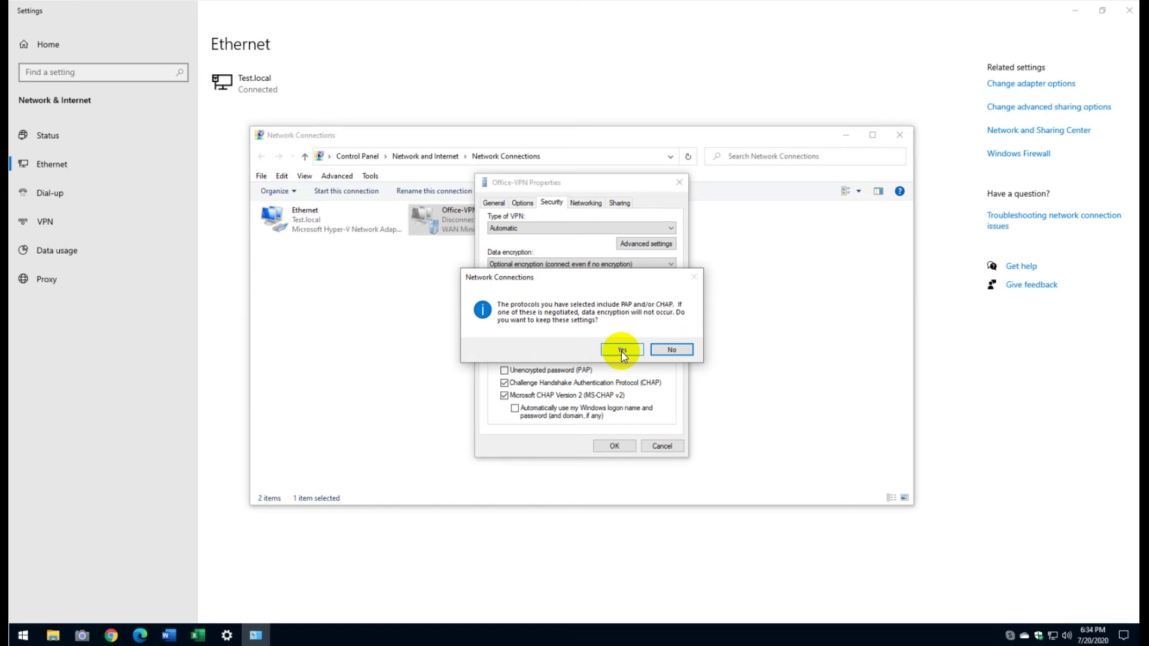
left_click(621, 350)
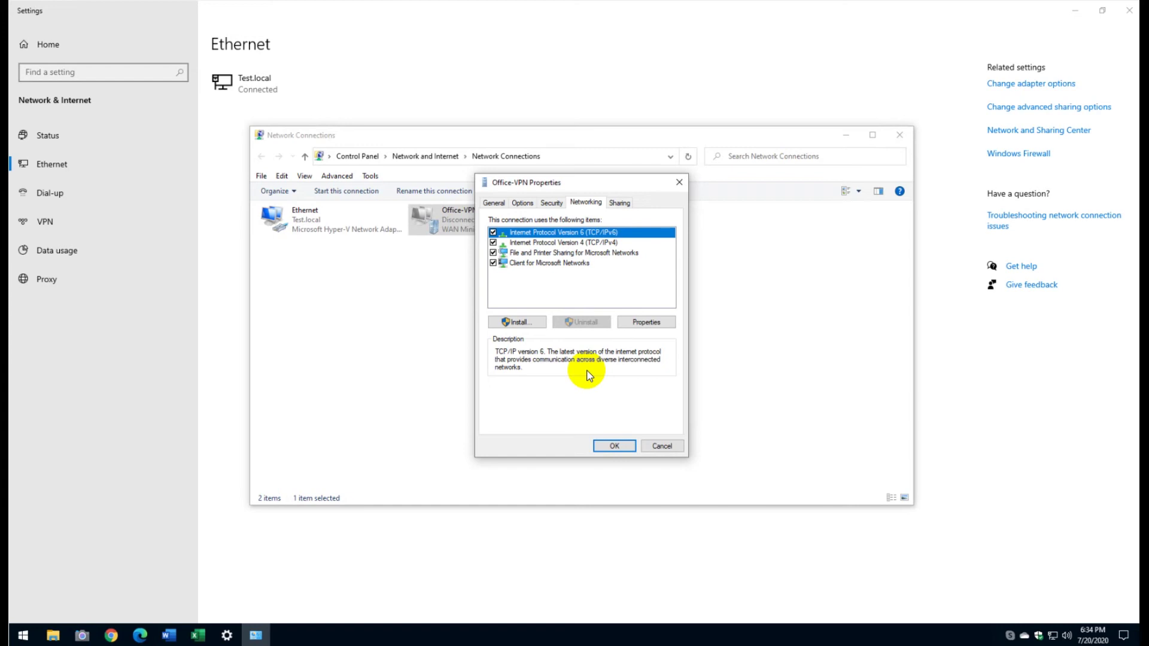
Step: Open the advanced DNS settings of Office-VPN's IPv4 protocol
left_click(655, 323)
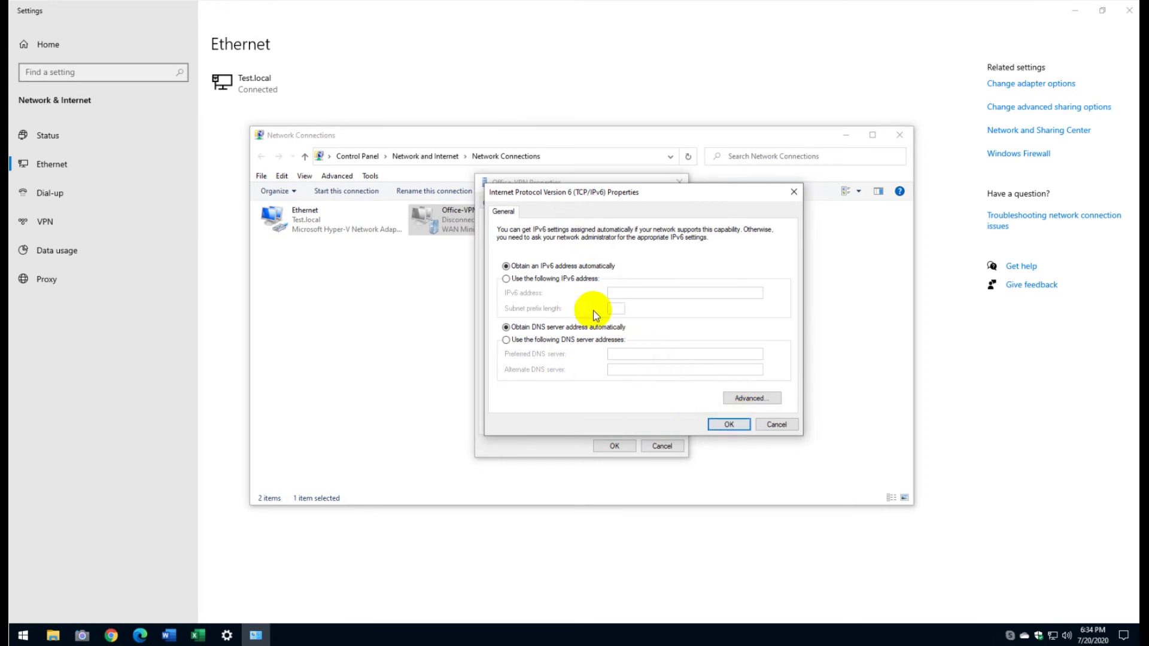
left_click(766, 426)
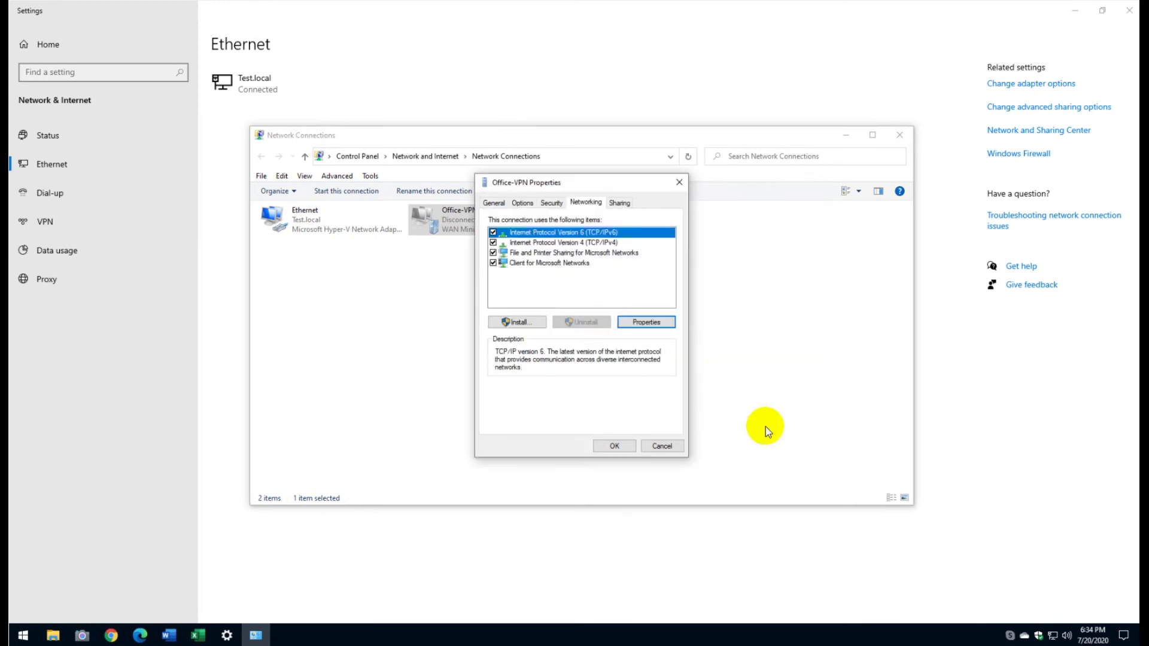
left_click(604, 242)
left_click(634, 320)
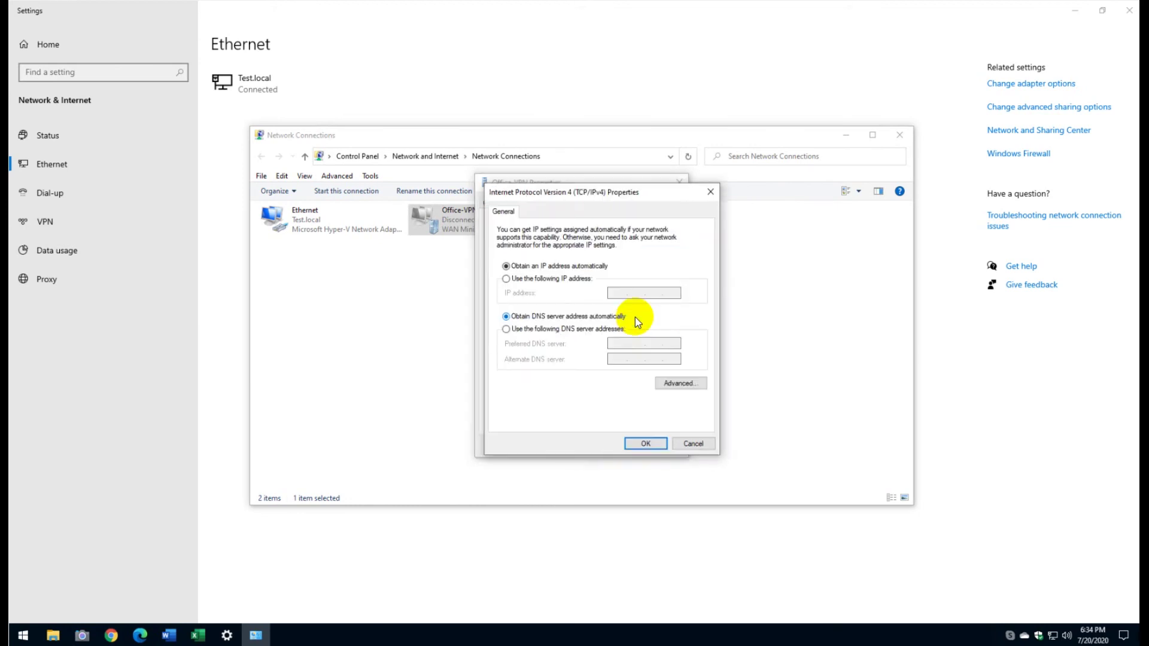
left_click(682, 385)
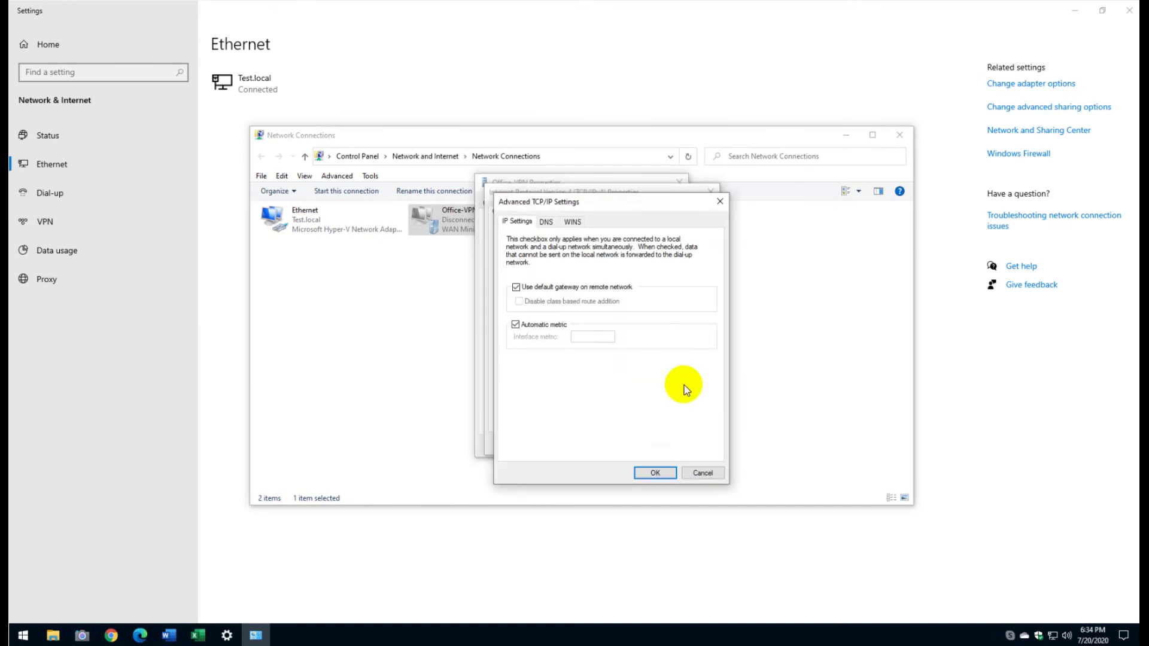
left_click(546, 222)
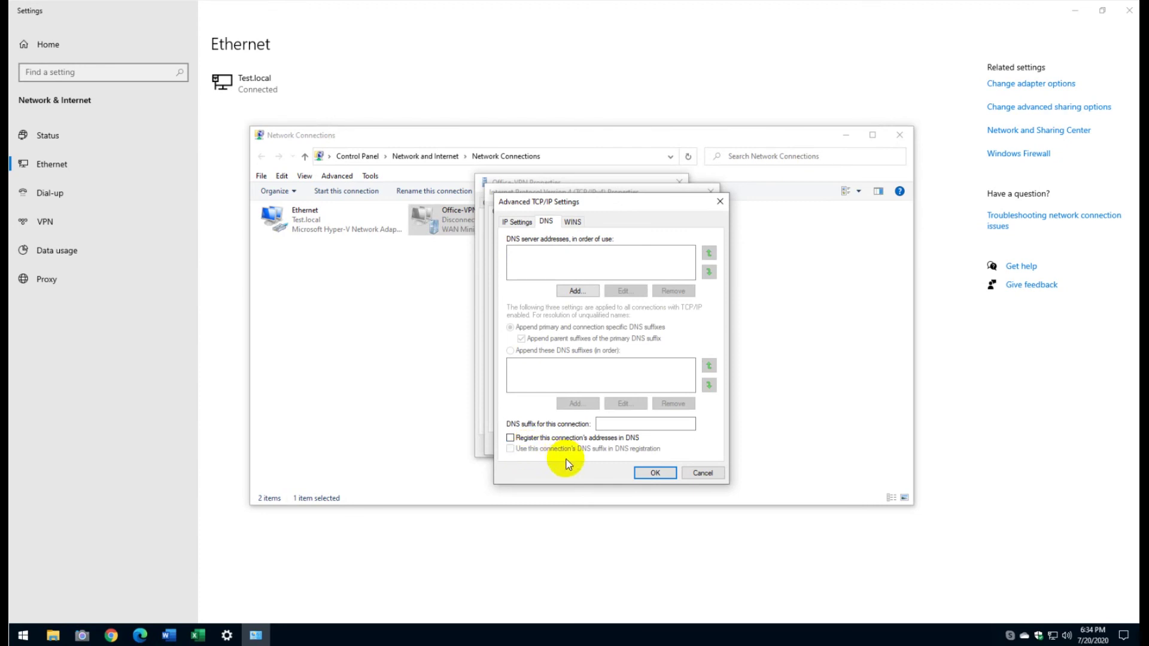
Step: Enter DNS suffix test.local, tick both DNS registration options, and confirm all dialogs
left_click(612, 422)
left_click(625, 423)
type("test.local")
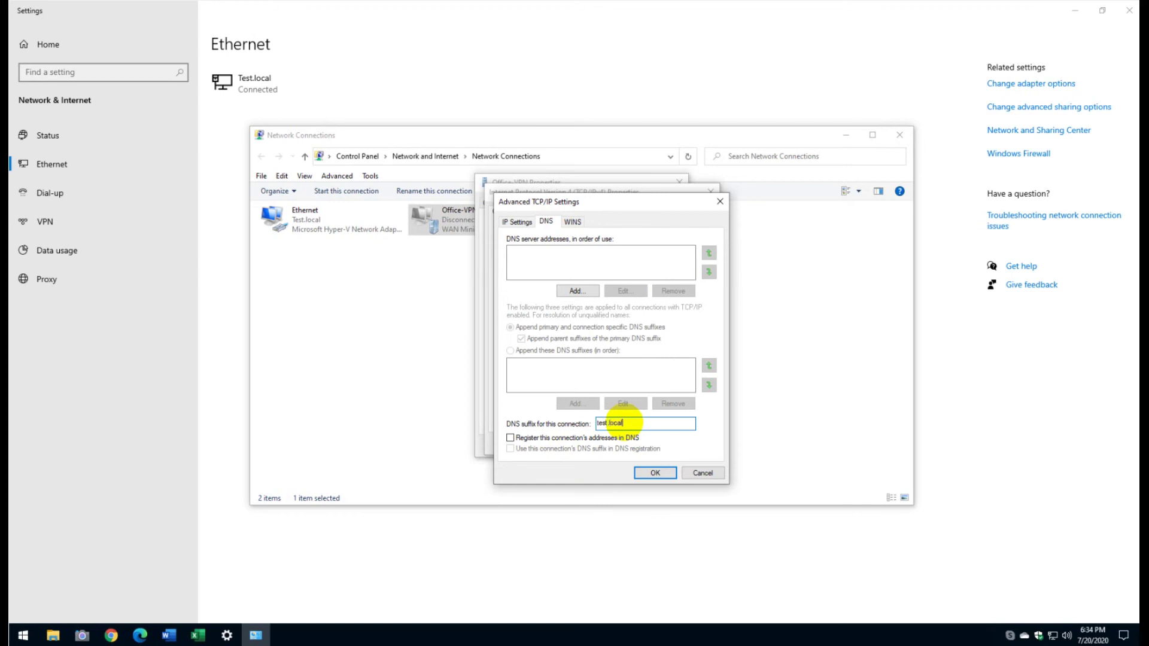
left_click(510, 438)
left_click(642, 426)
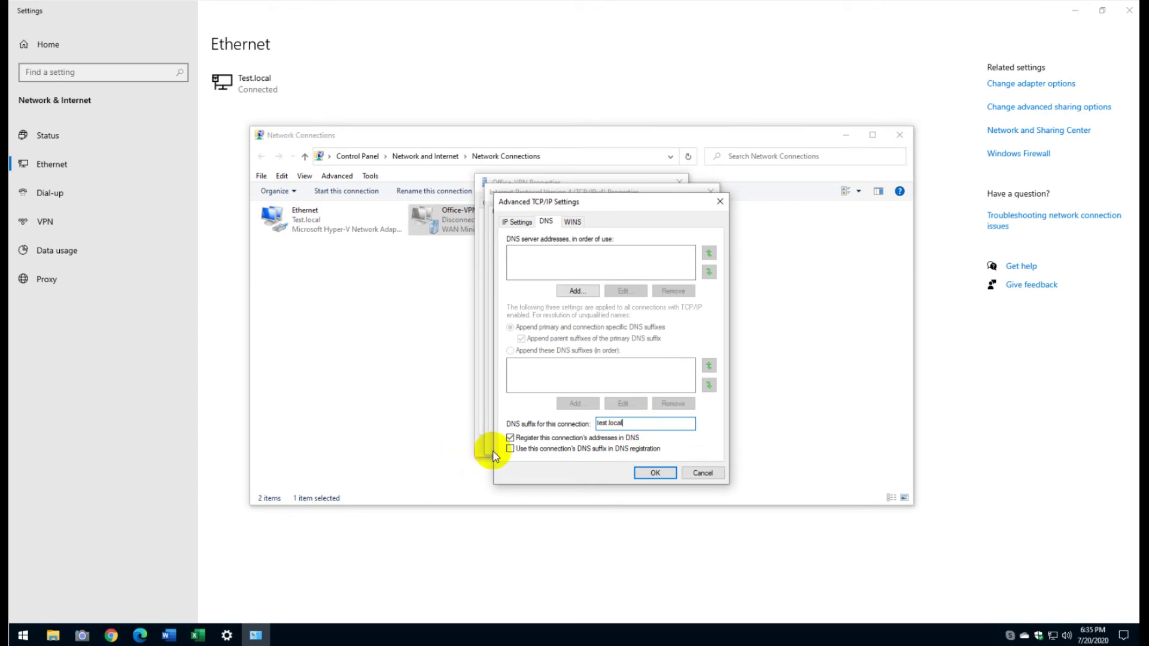
left_click(510, 449)
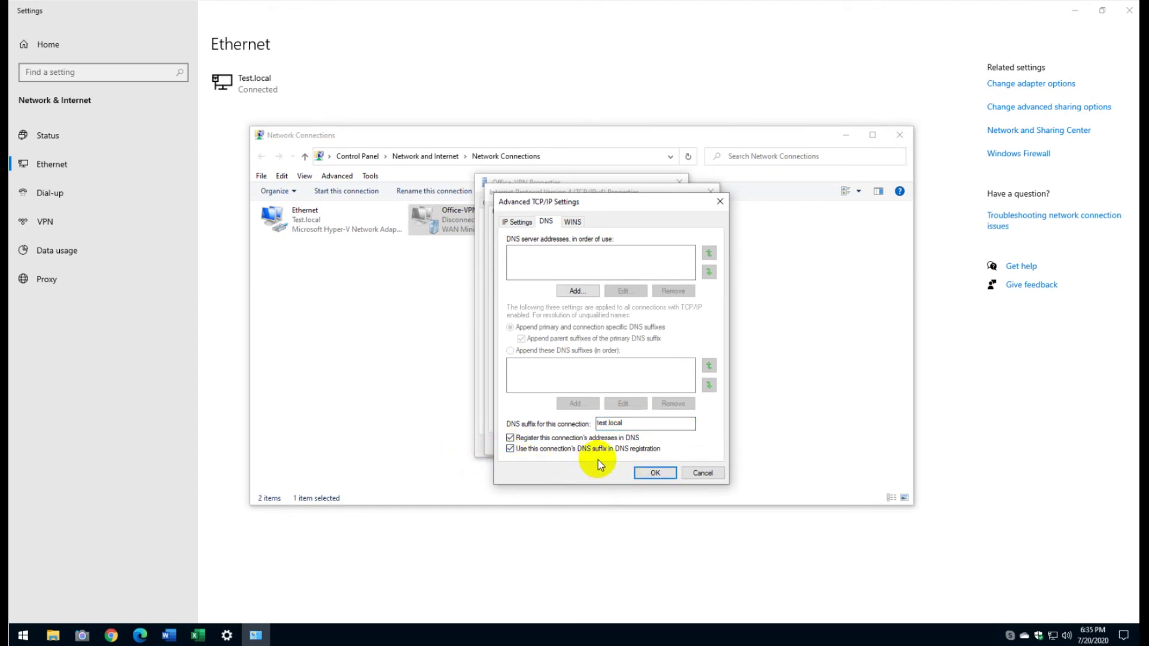
left_click(649, 475)
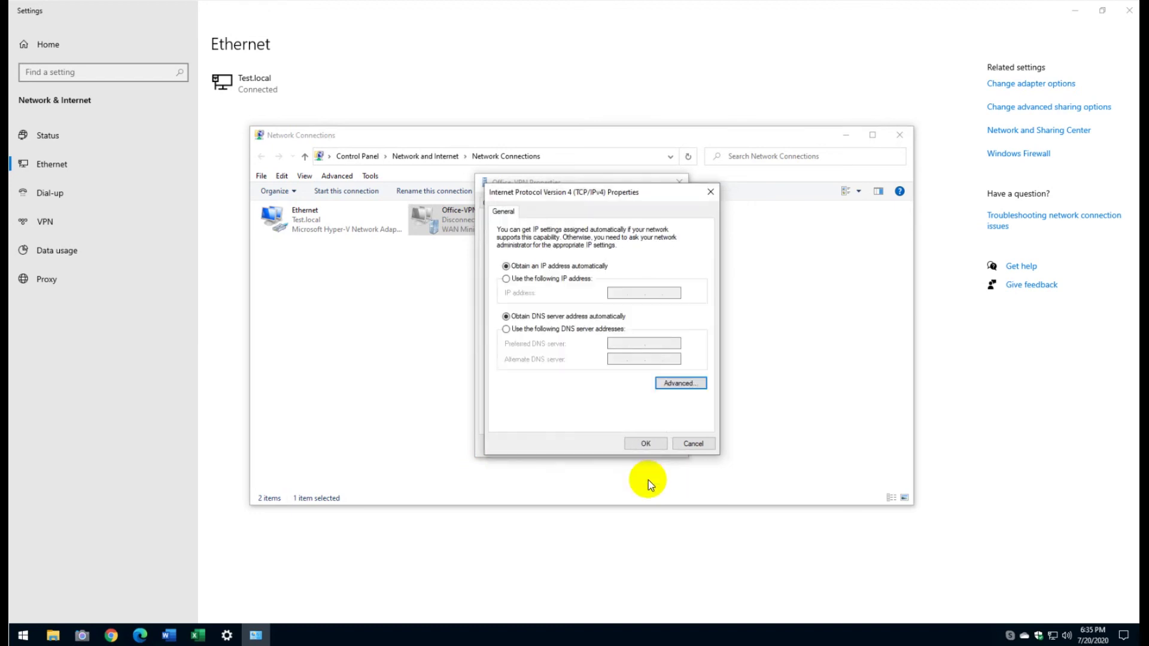
left_click(645, 445)
left_click(614, 446)
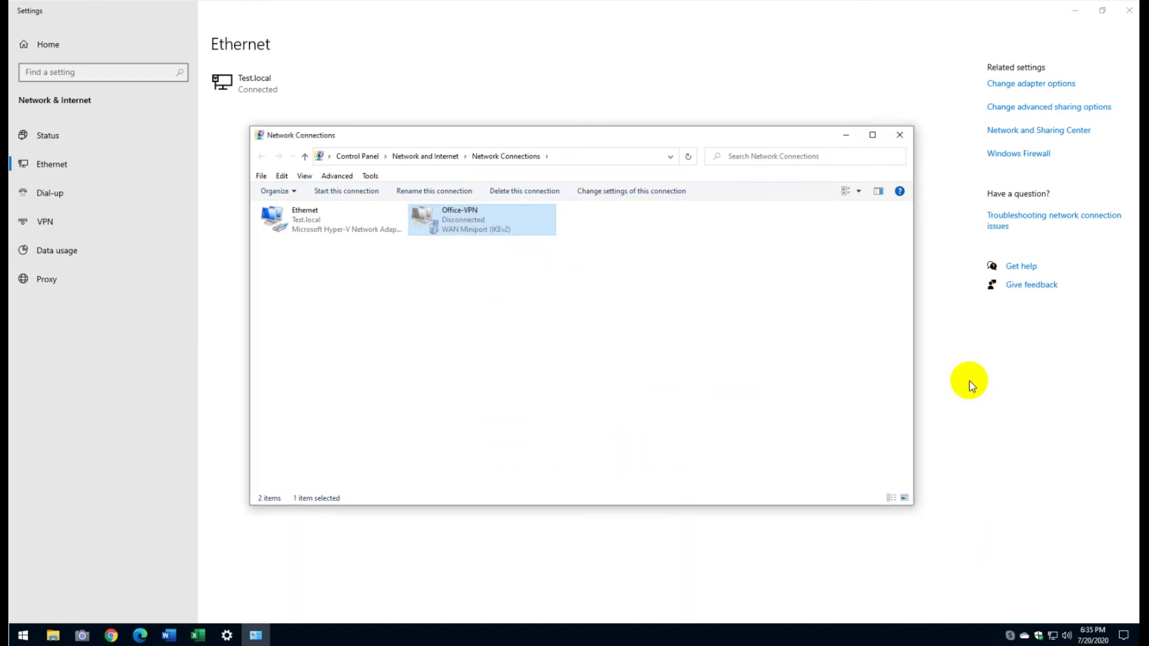
Step: Connect Office-VPN from the network flyout, then close Network Connections and Settings
left_click(1052, 638)
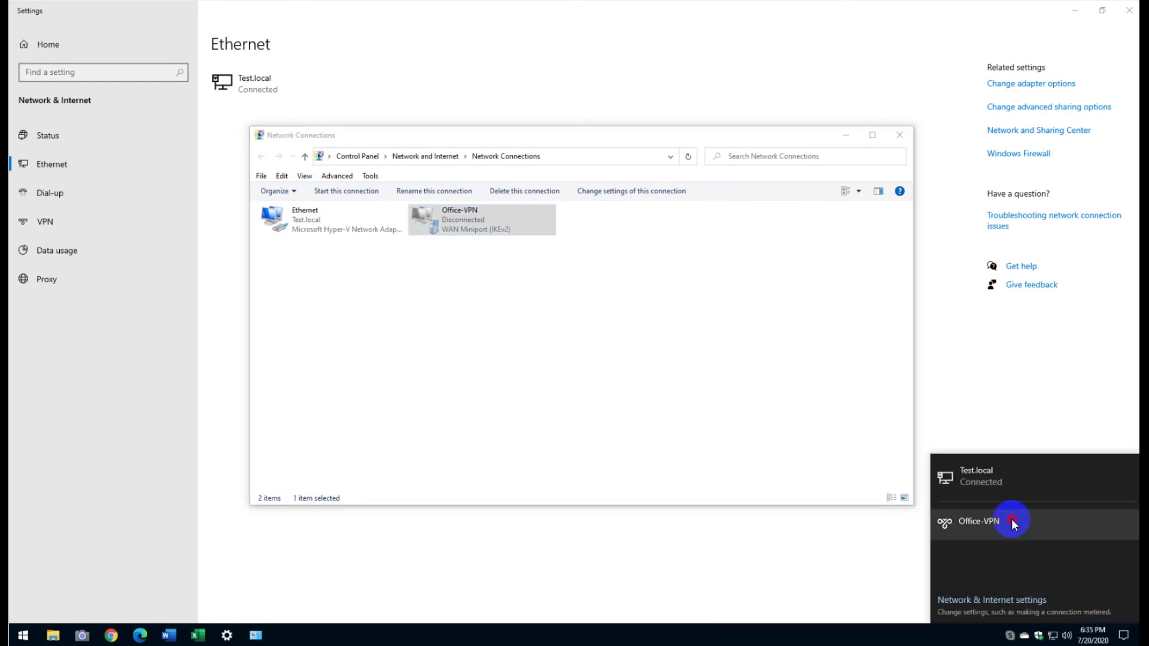
left_click(997, 523)
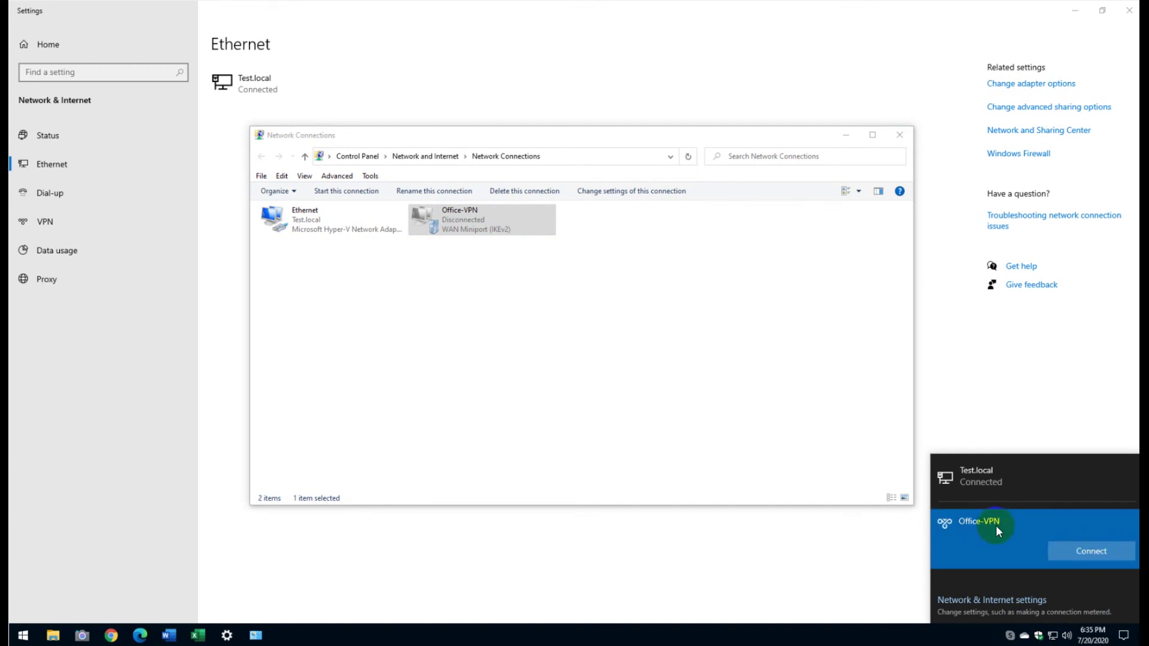
left_click(1083, 548)
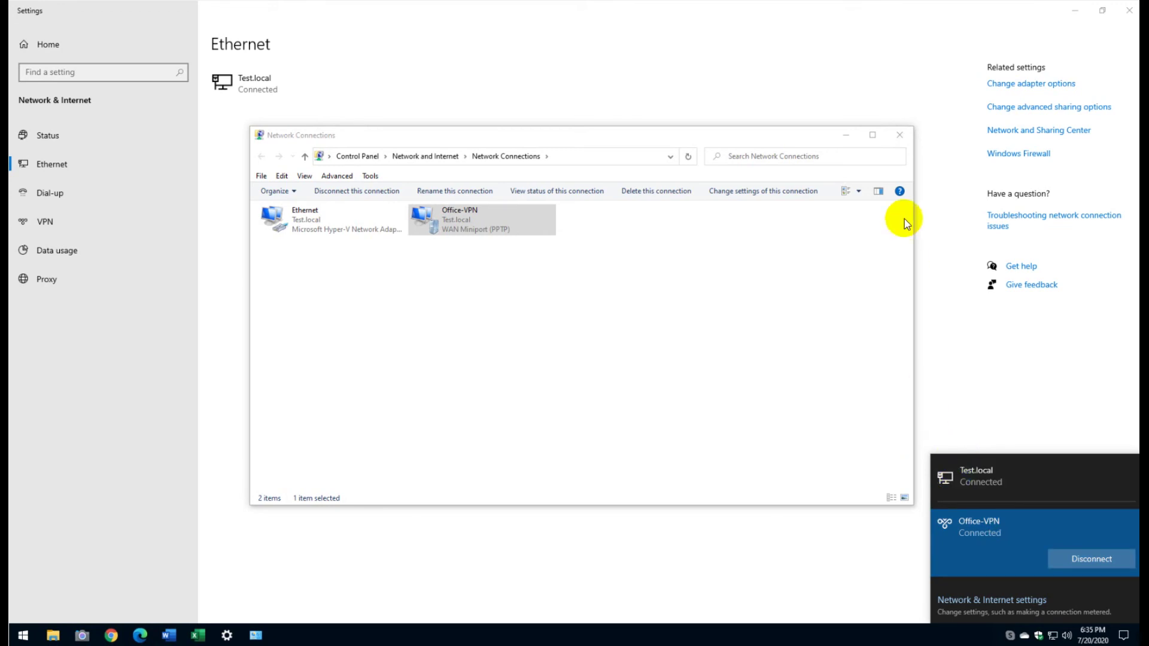
left_click(899, 135)
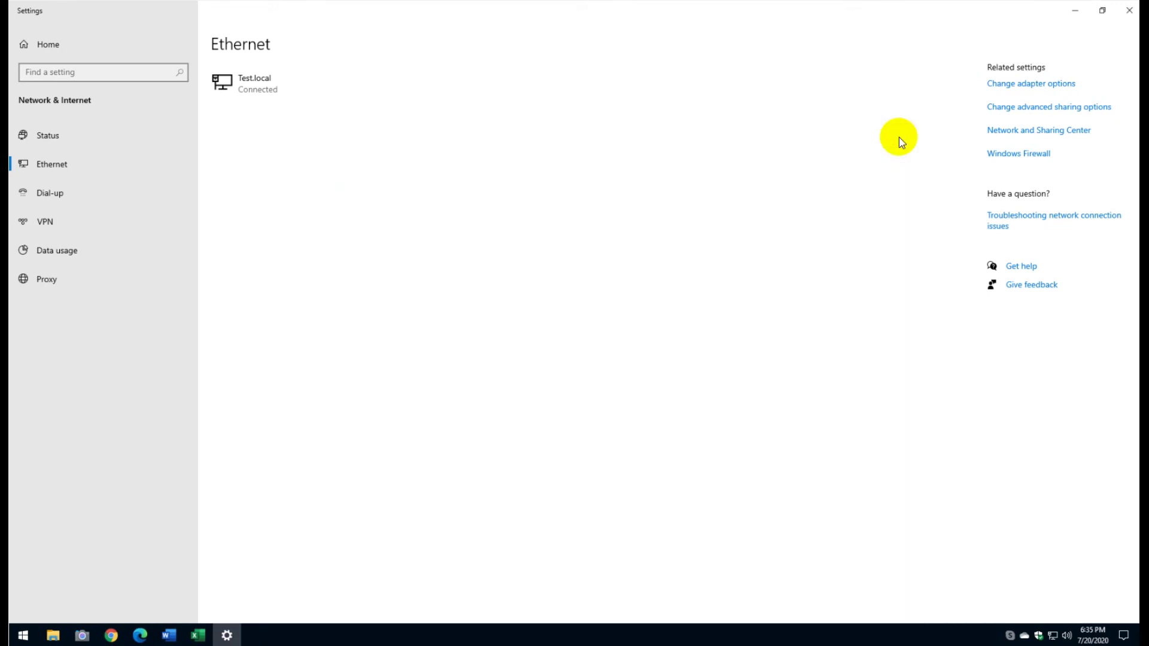
left_click(1129, 10)
Step: In File Explorer, open the \\lab\DOCs share, dismissing the \\dc1\docs error, then view This PC
left_click(53, 636)
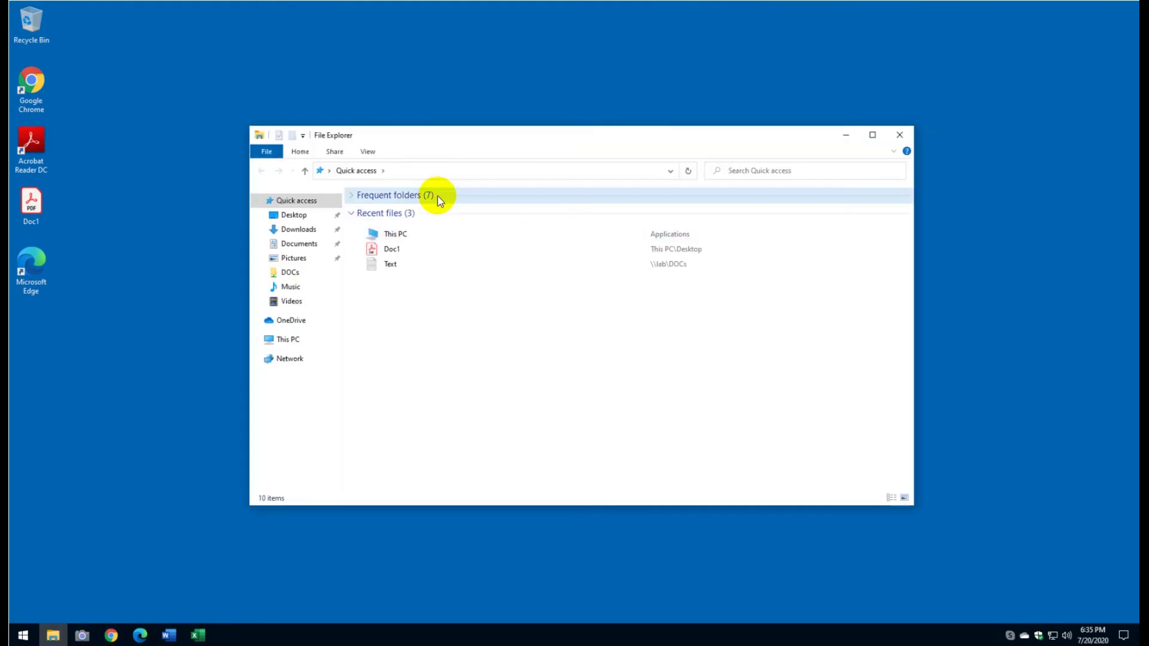
left_click(414, 168)
type("\\")
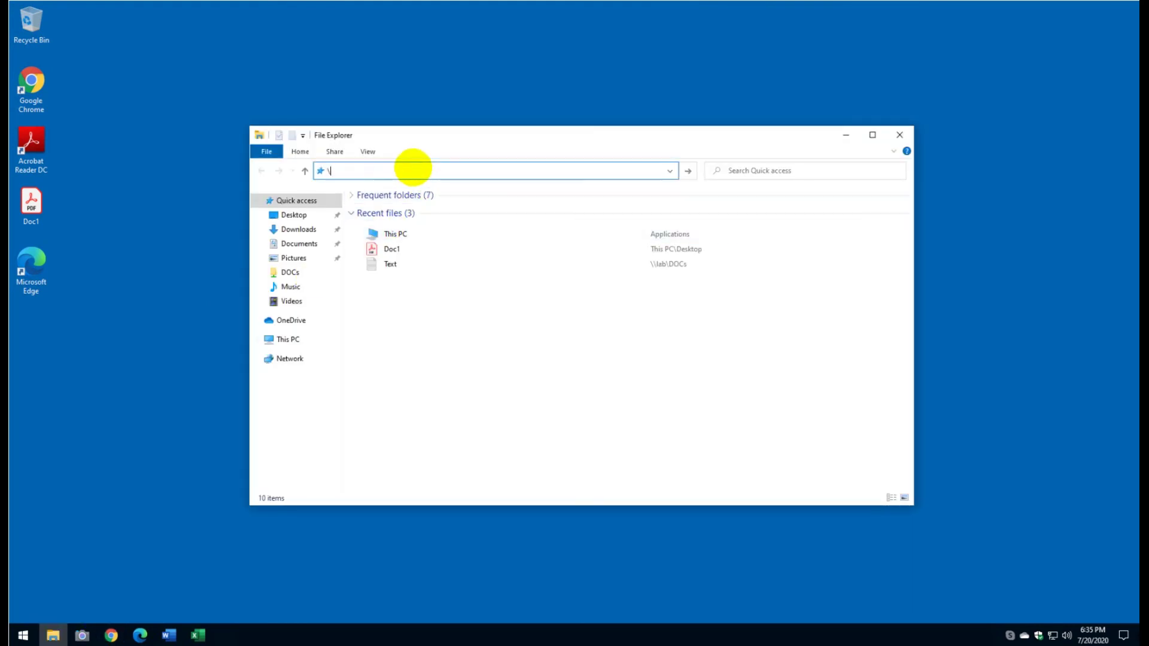
type("dc1")
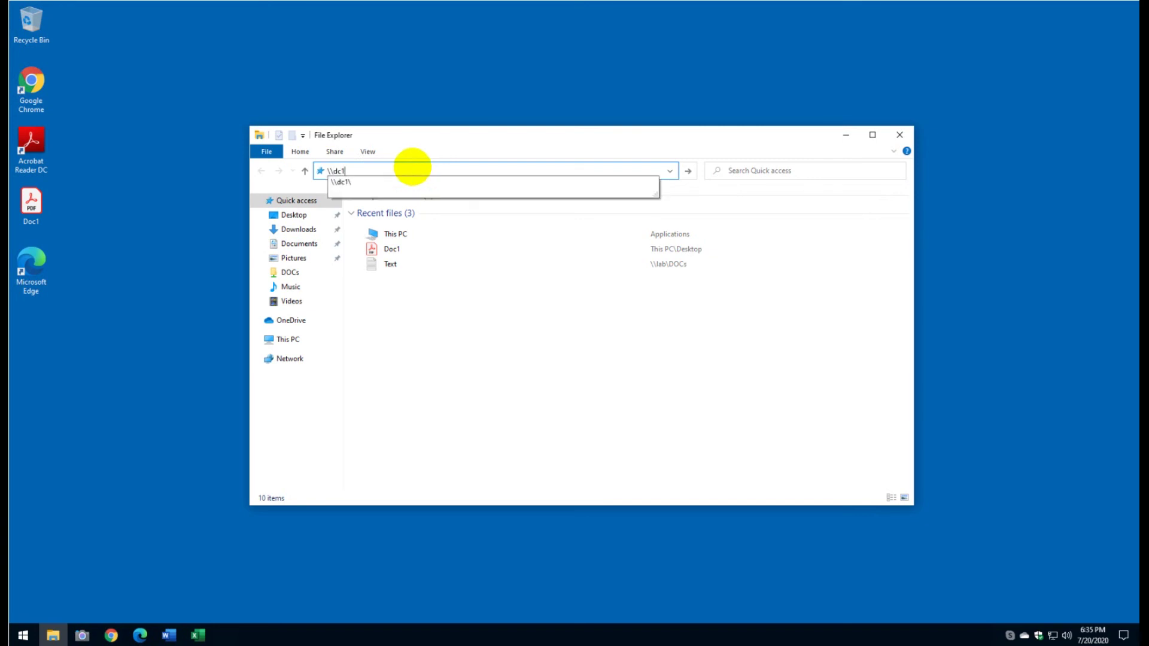
type("\\docs")
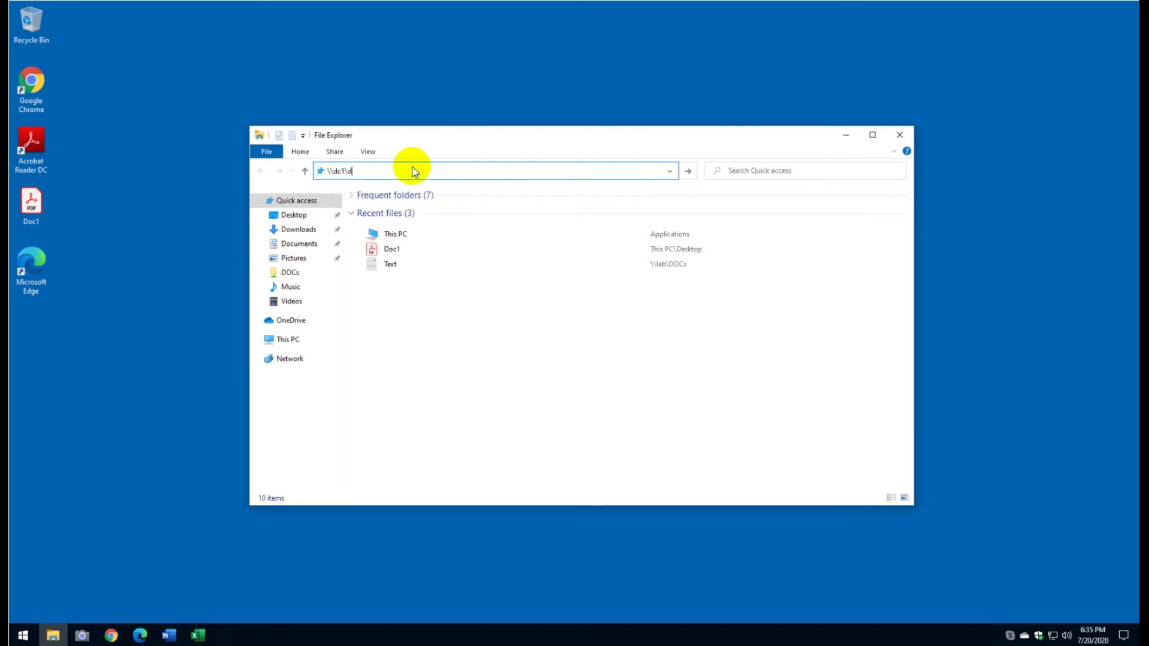
key("BackSpace")
key("BackSpace")
key("BackSpace")
key("BackSpace")
key("BackSpace")
key("BackSpace")
key("BackSpace")
key("BackSpace")
key("BackSpace")
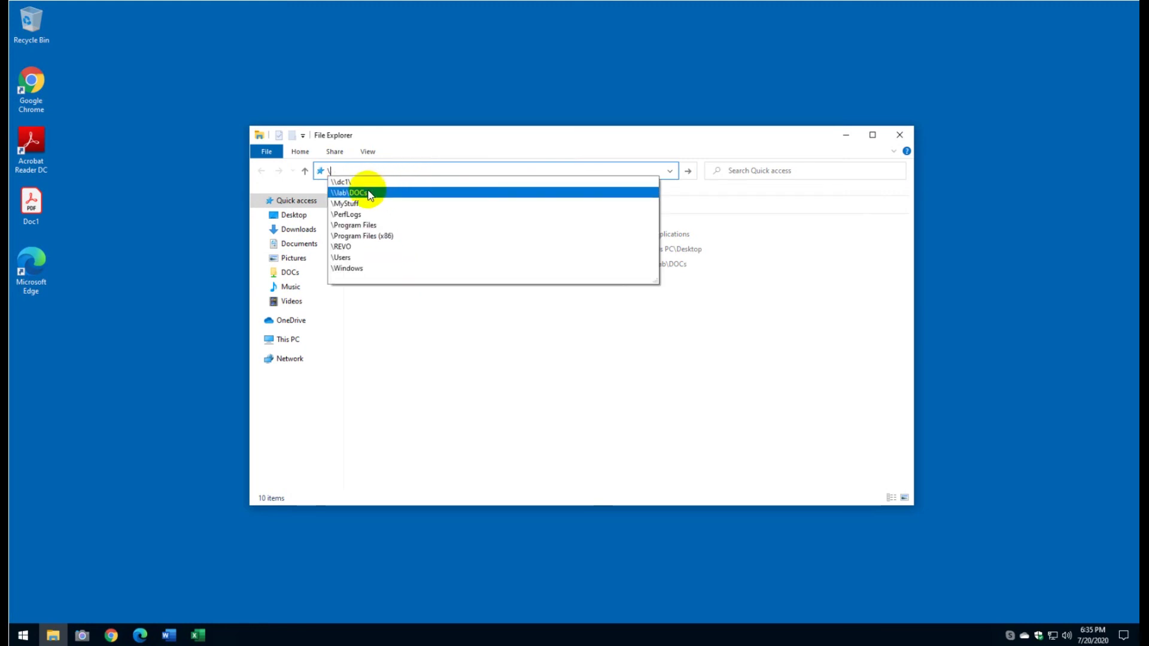
left_click(369, 194)
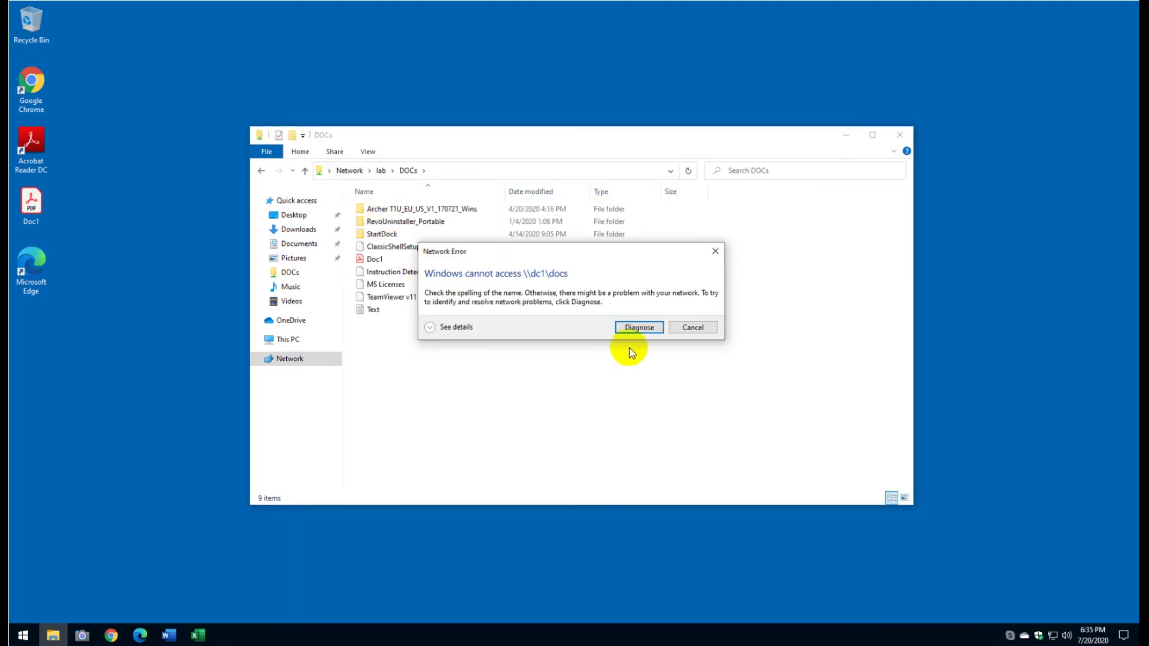
left_click(692, 327)
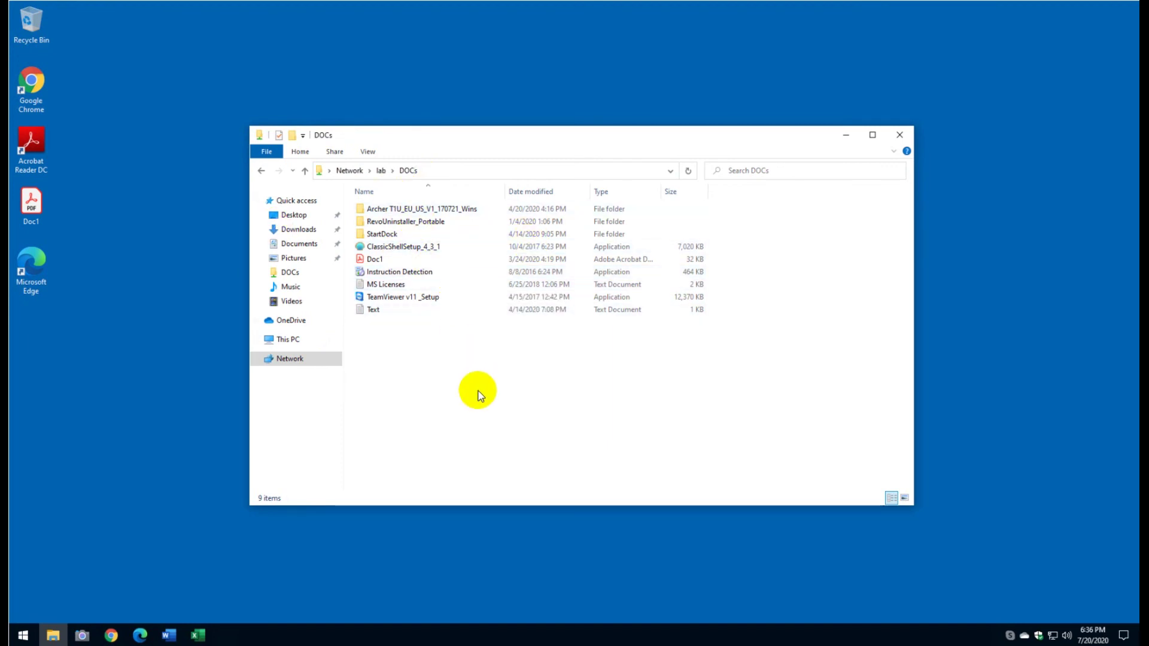
left_click(308, 340)
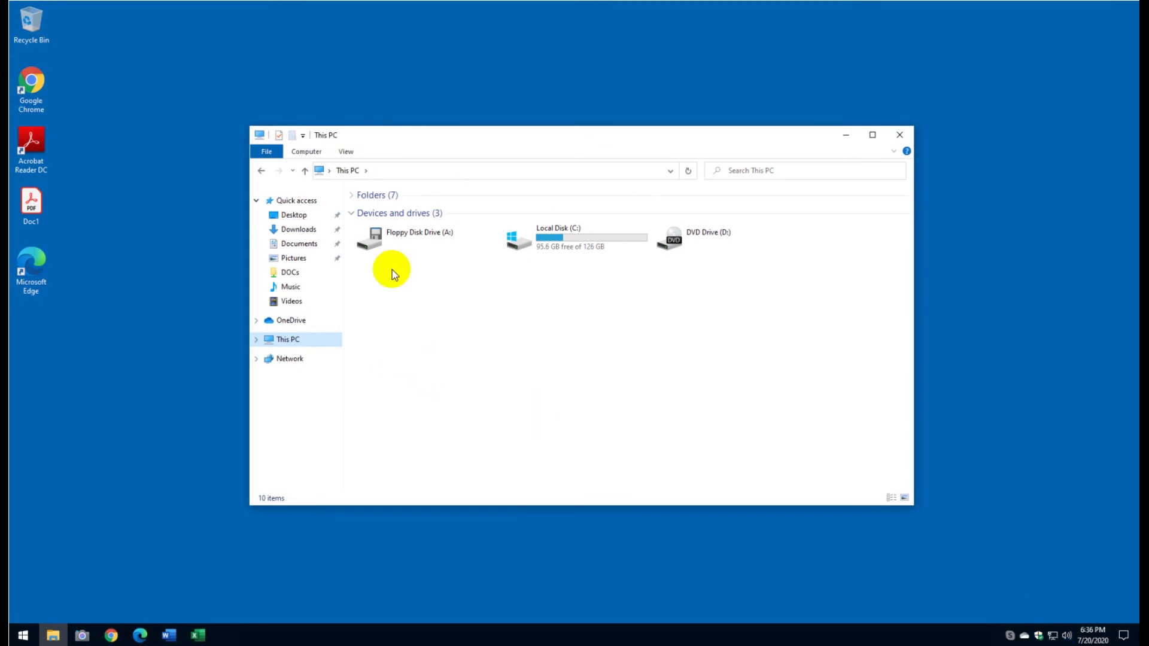
Step: Reopen \\lab\DOCs from the address suggestions, then return to This PC
left_click(386, 169)
type("\\dc1\\")
key("Down")
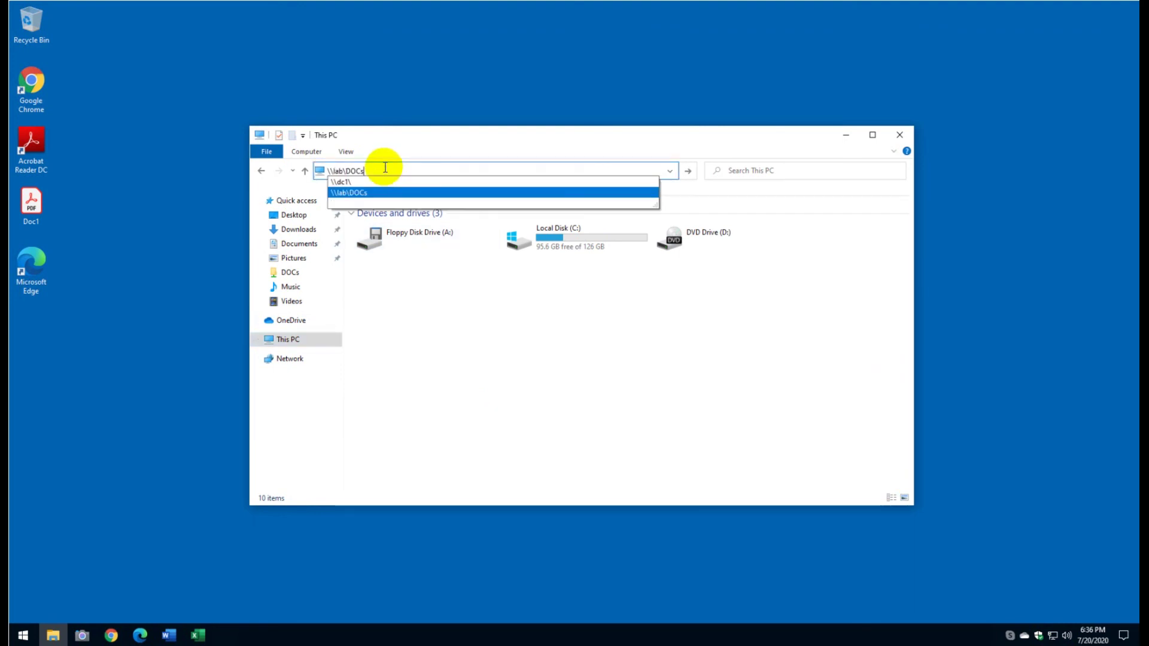
key("Return")
left_click(440, 172)
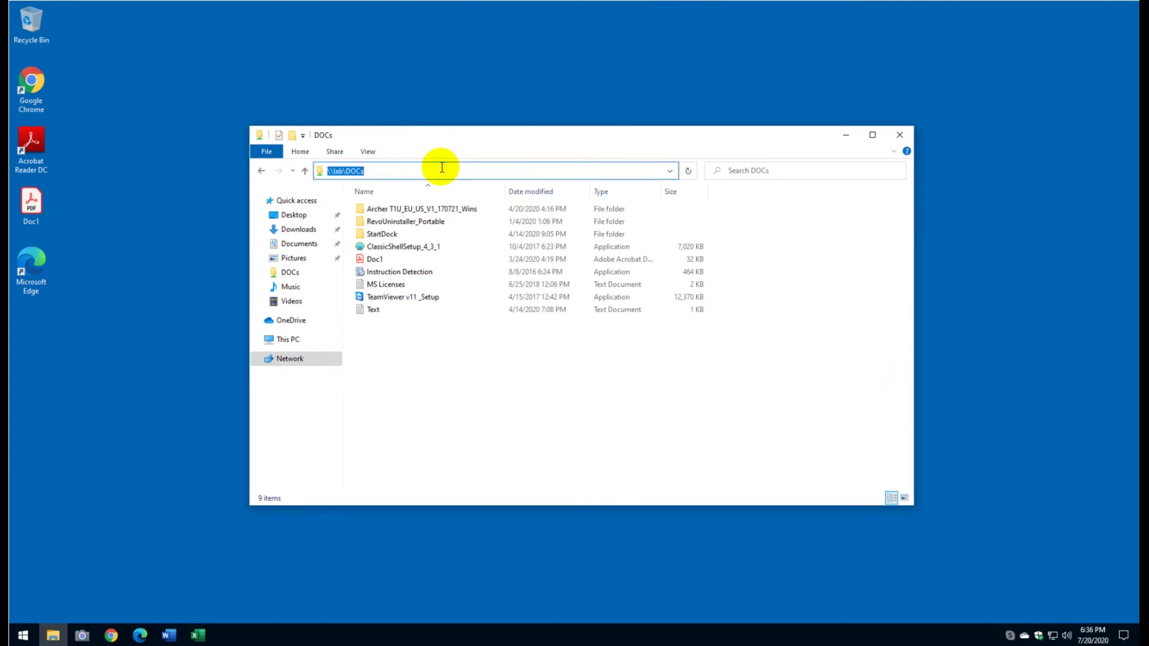
left_click(289, 341)
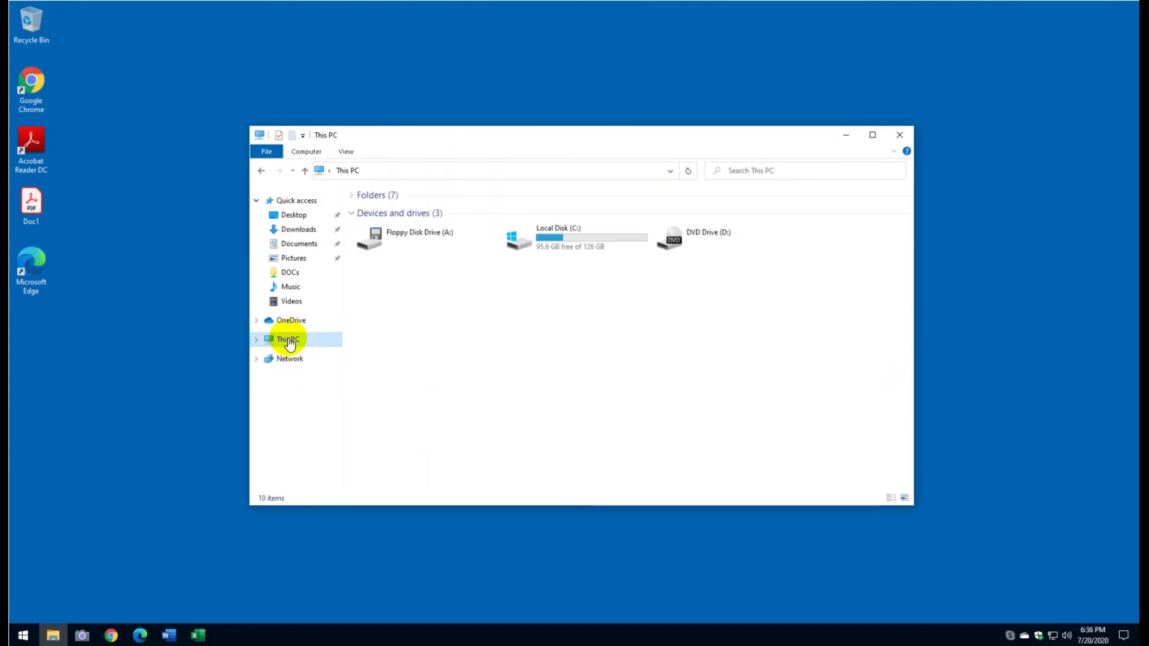
right_click(287, 338)
Step: Start mapping \\lab\DOCs to drive M: using different credentials
left_click(585, 382)
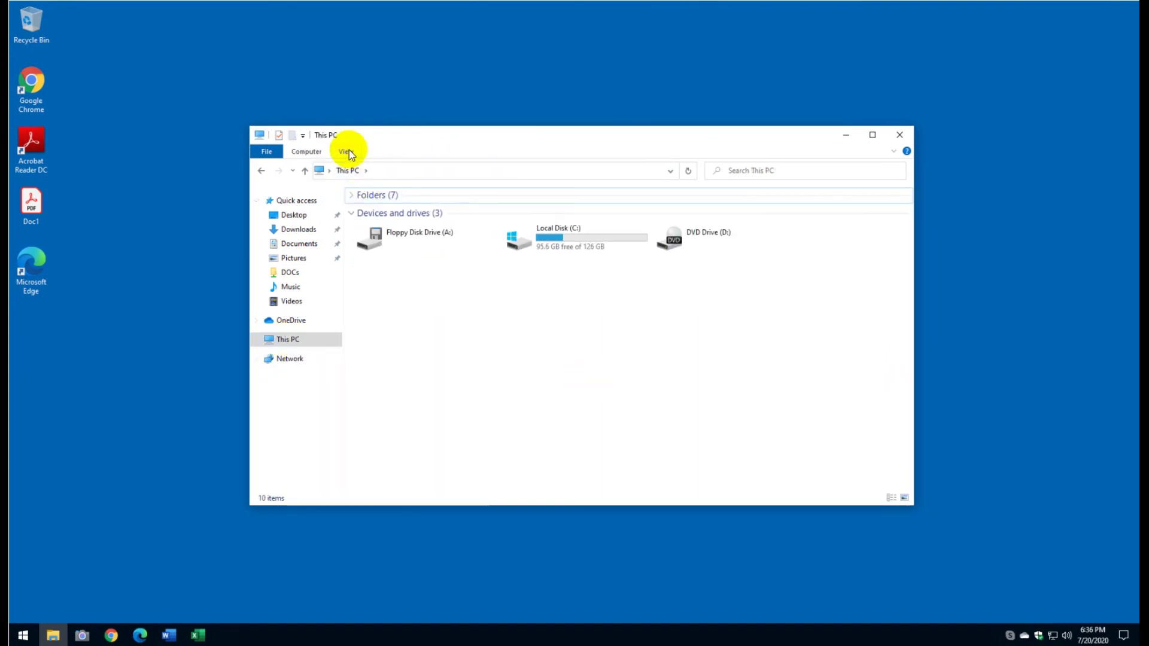
left_click(346, 152)
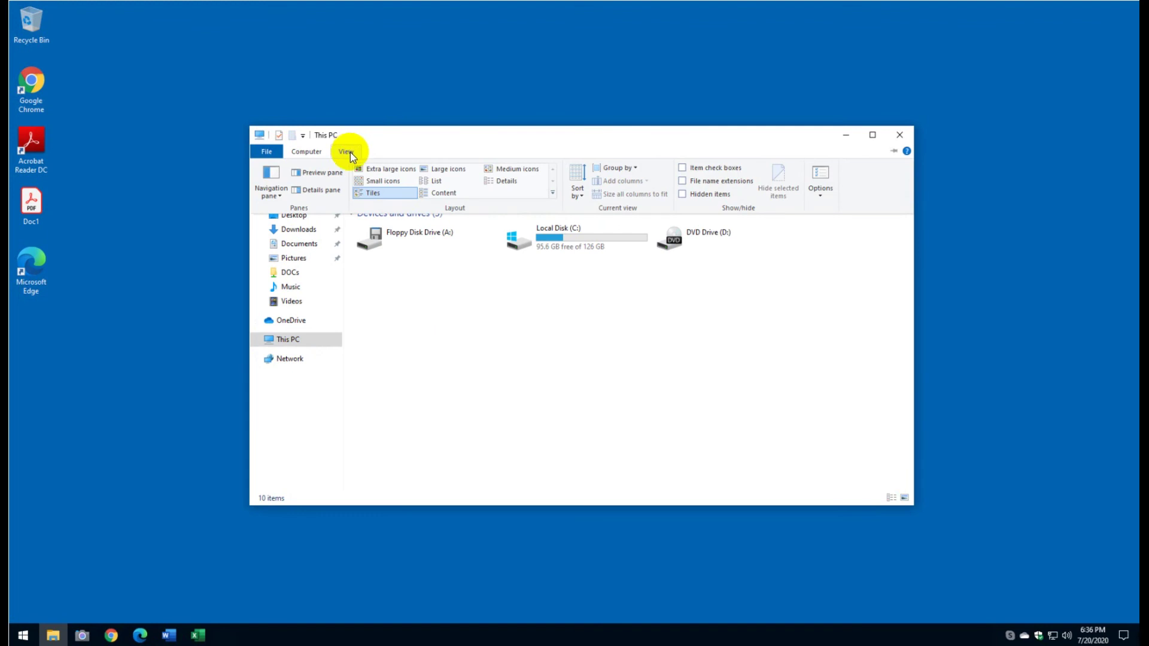
left_click(321, 153)
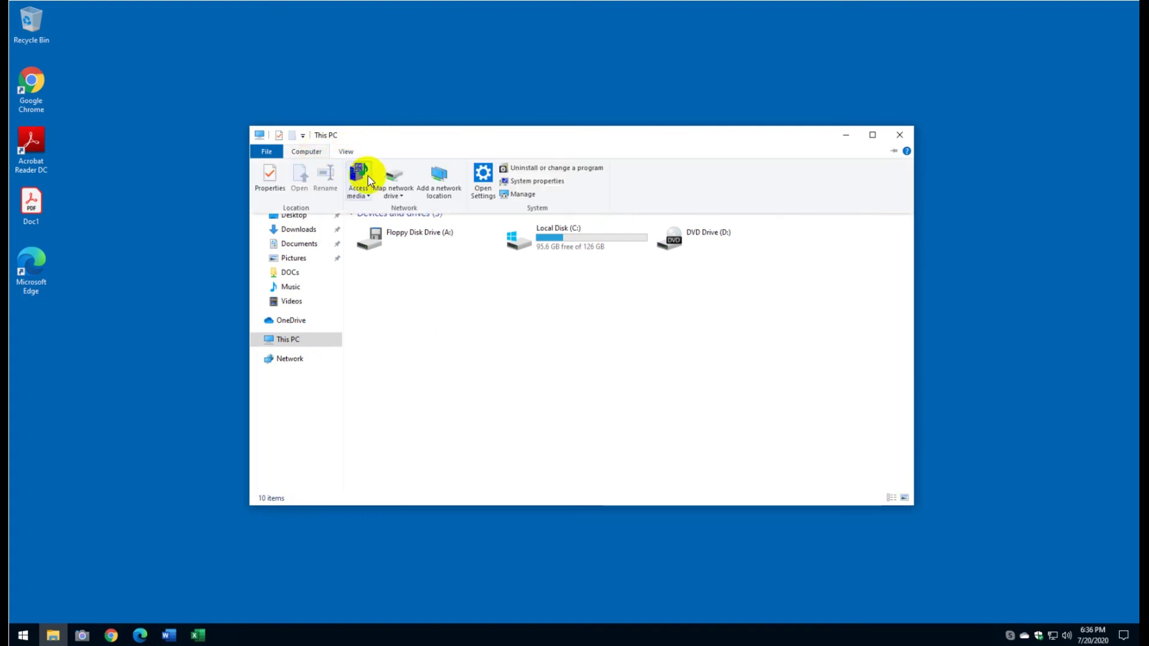
left_click(396, 182)
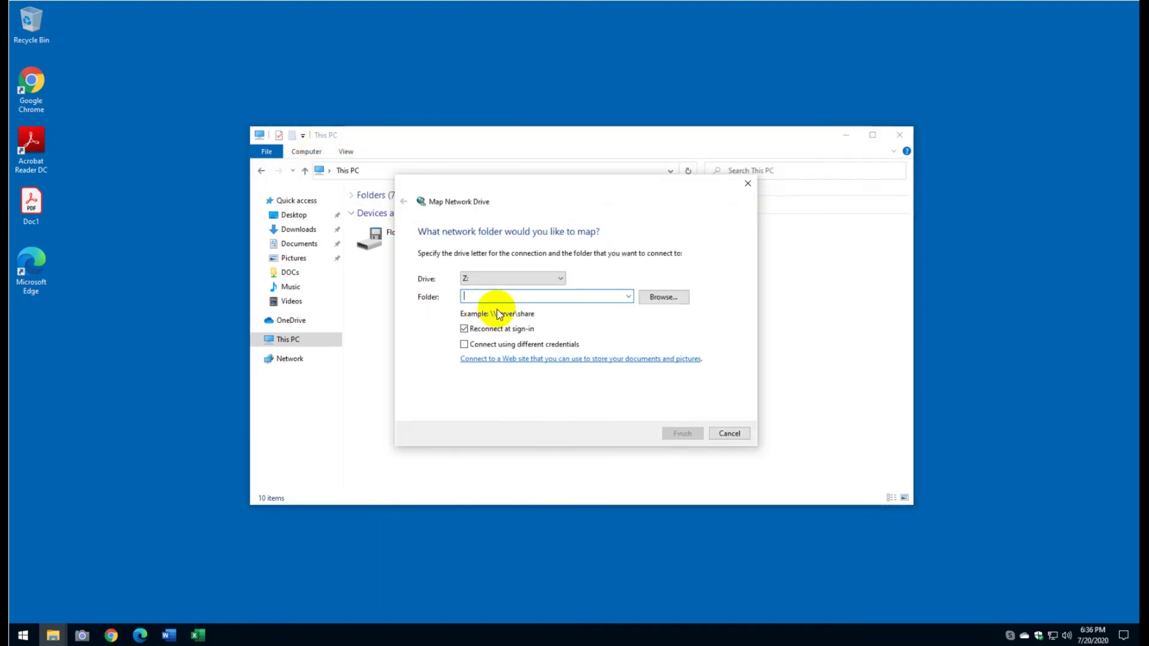
left_click(553, 277)
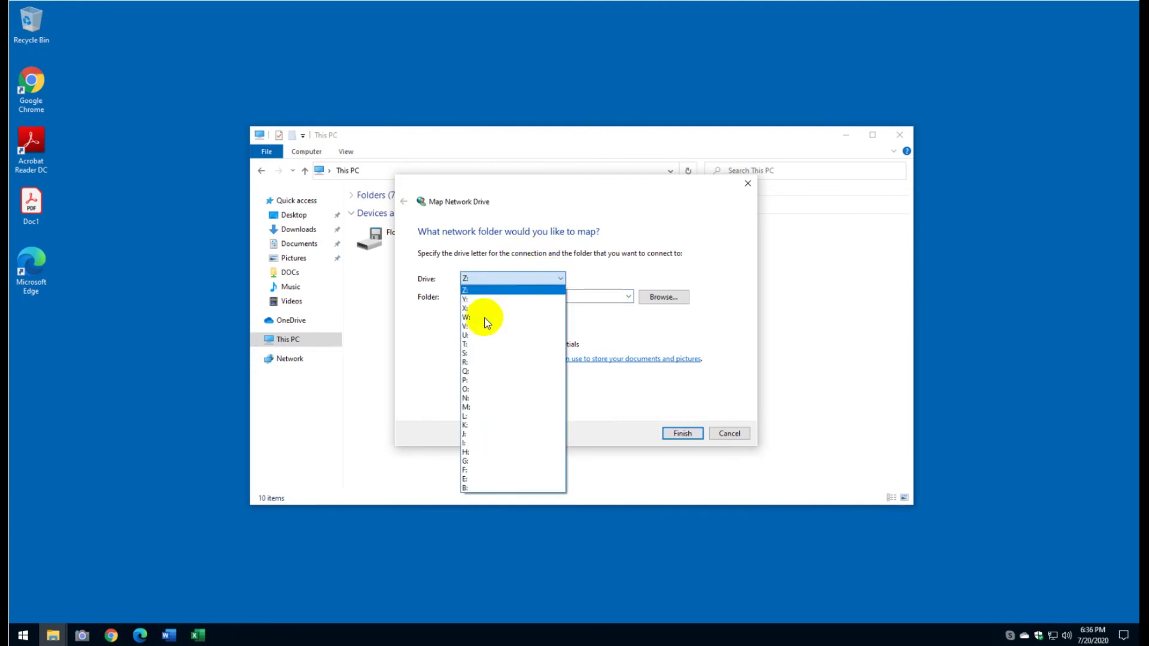
left_click(482, 406)
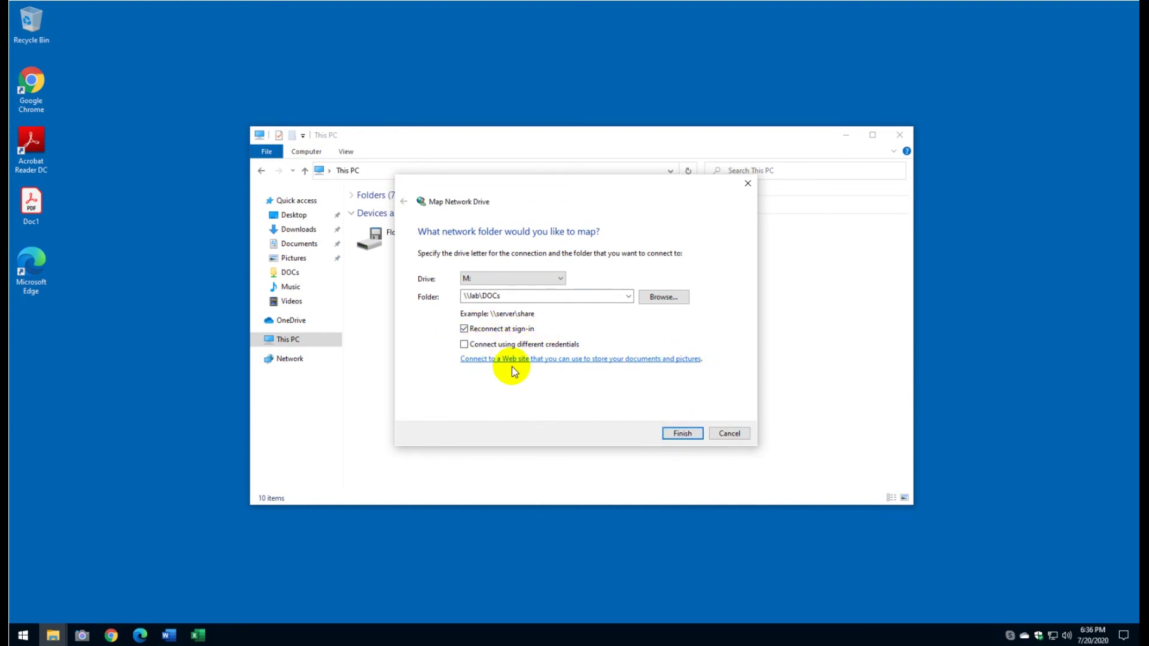
left_click(497, 348)
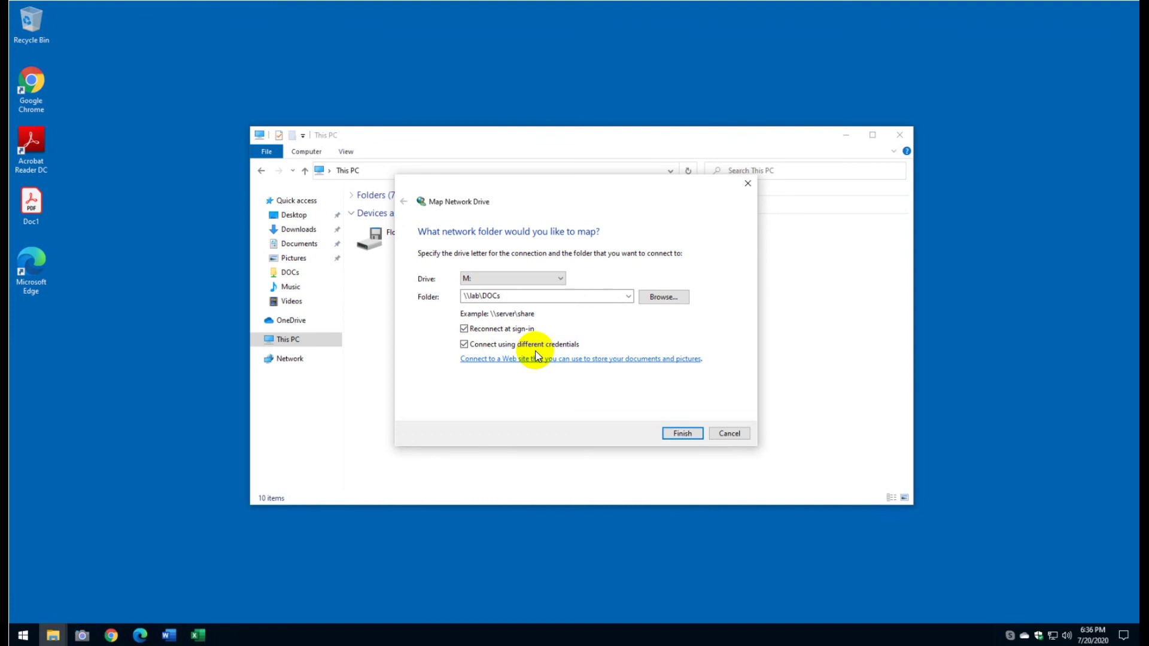
left_click(671, 437)
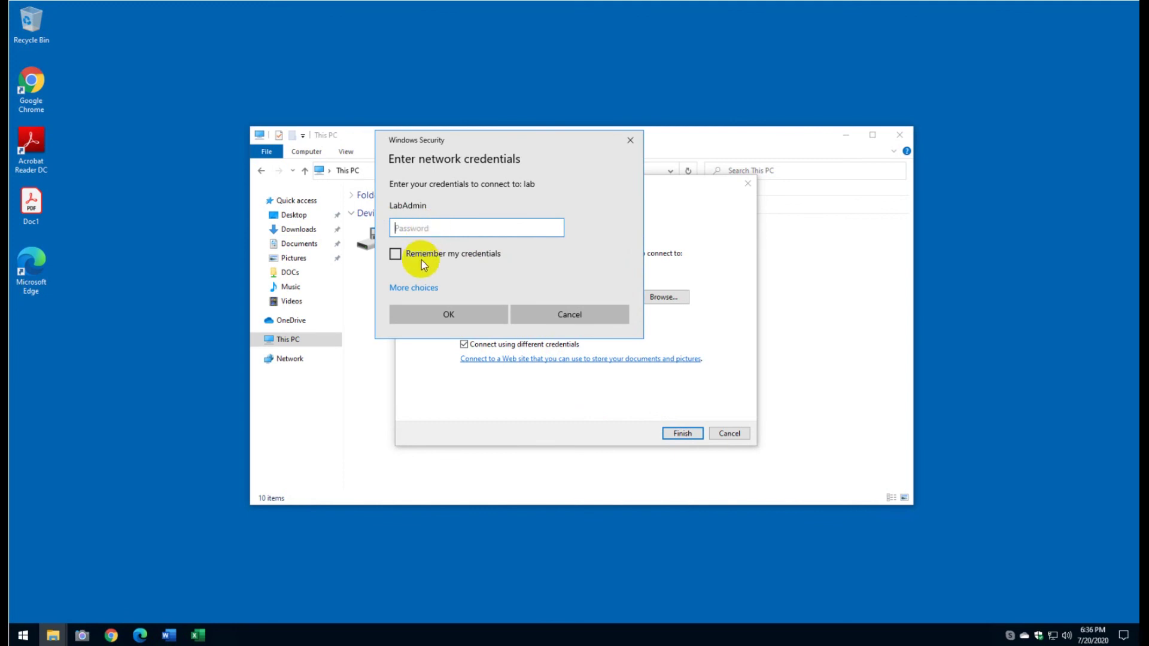
Step: Sign in with a different account's user name and password, remembering the credentials
left_click(422, 289)
left_click(454, 348)
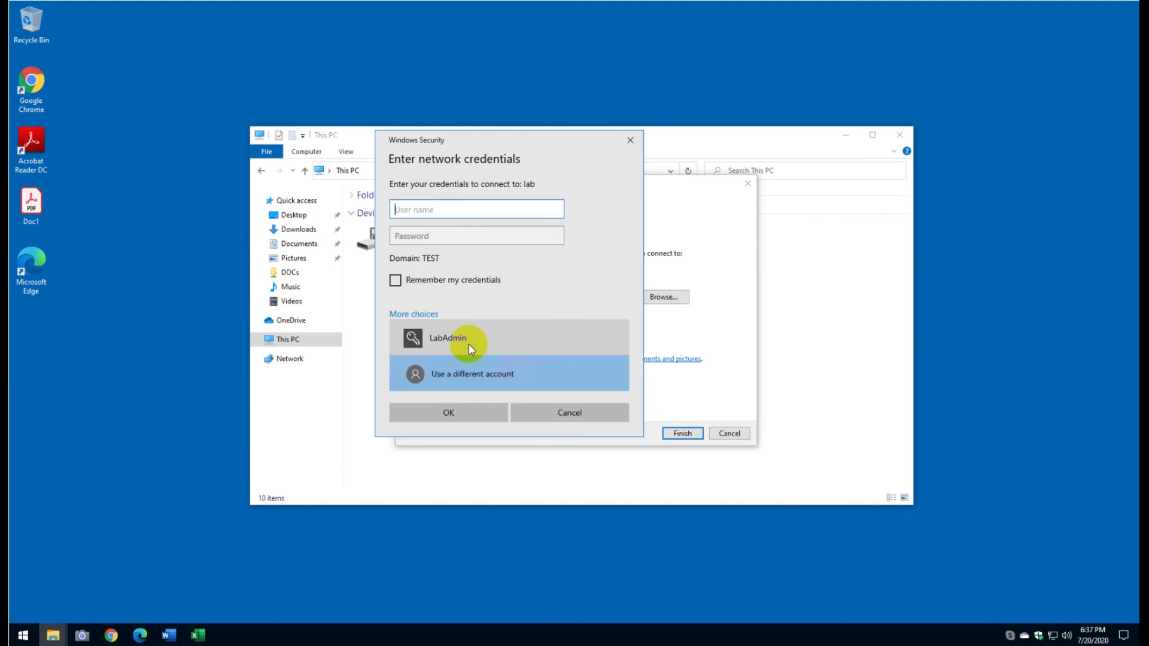
type("L")
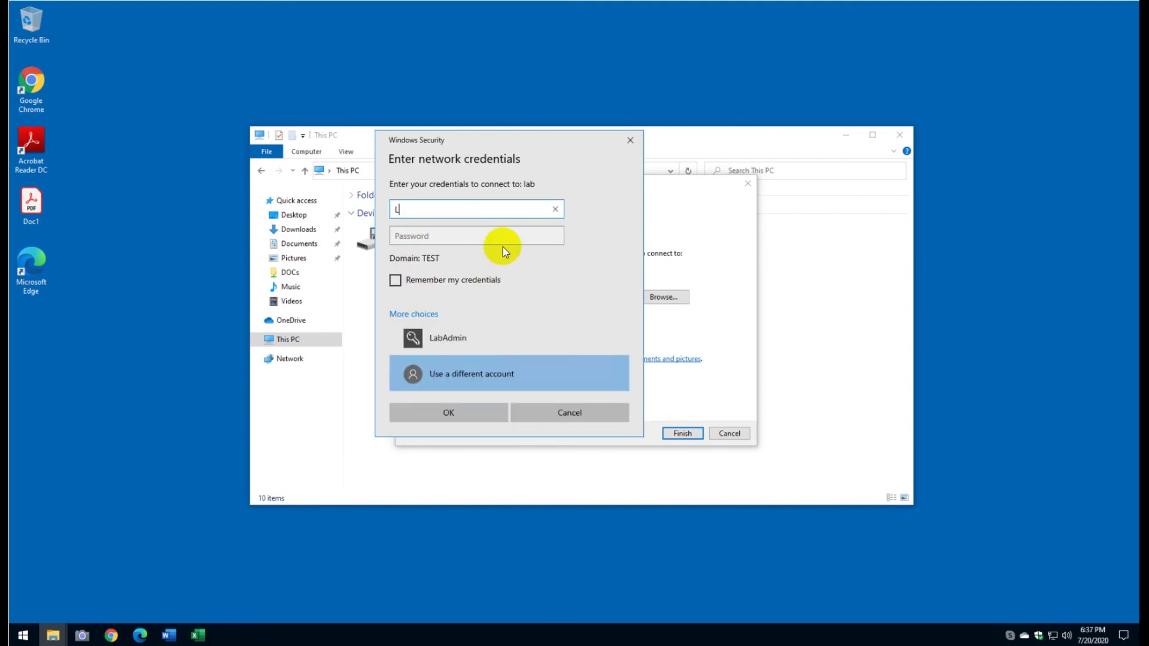
type("abAdmin")
key("Tab")
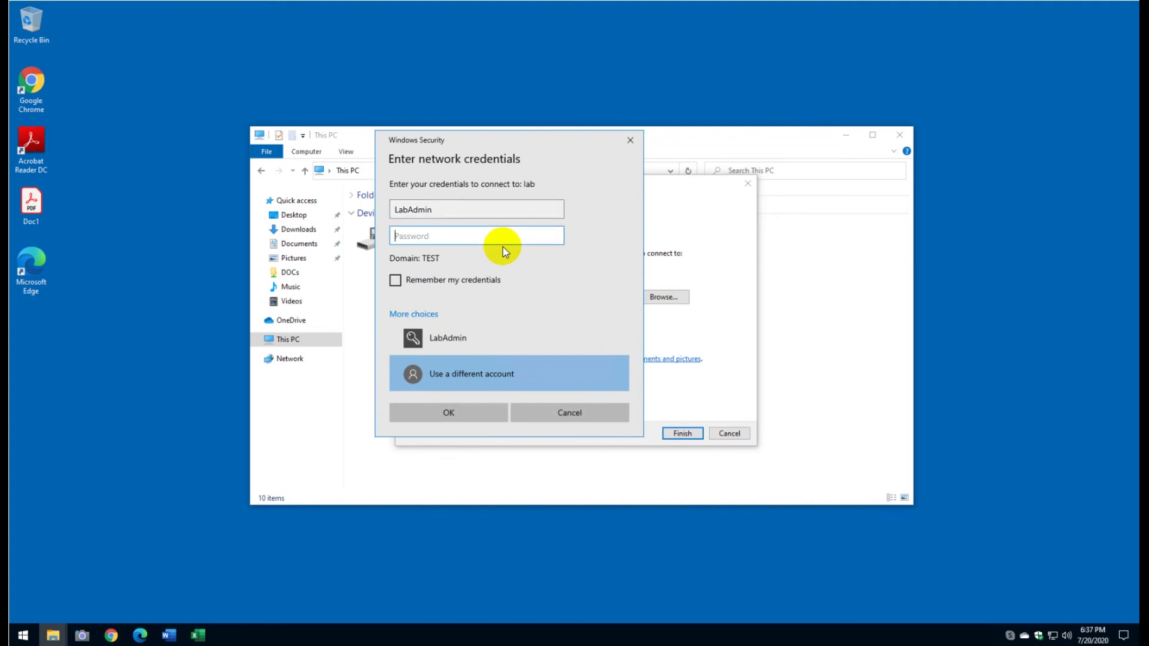
type("**************")
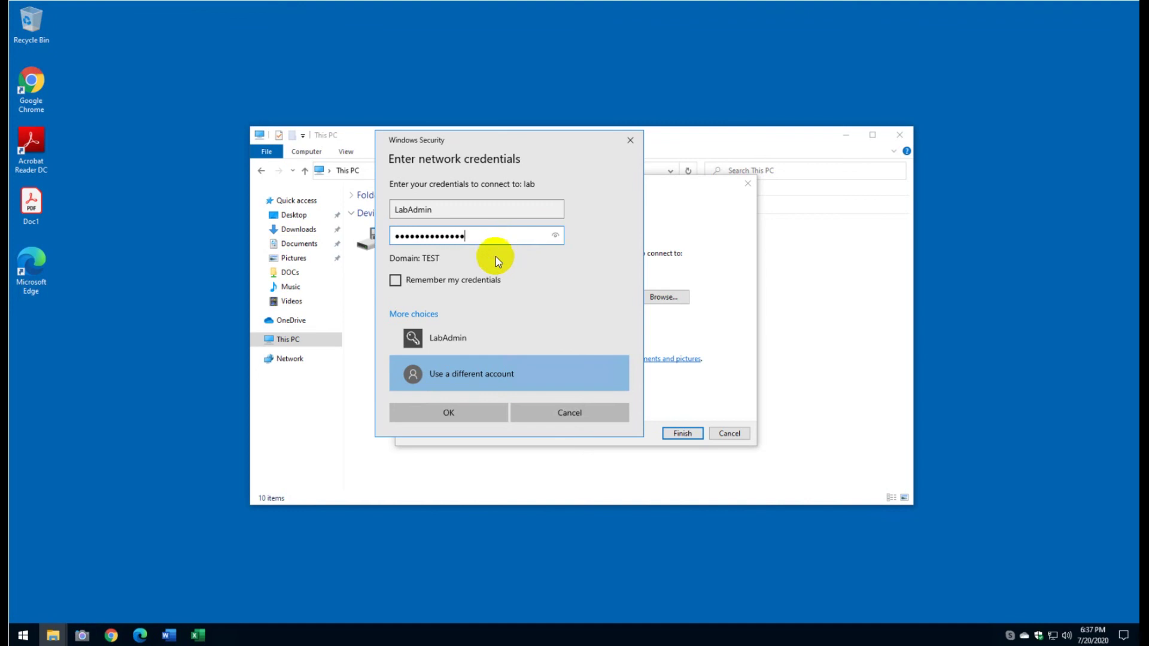
left_click(477, 279)
left_click(468, 417)
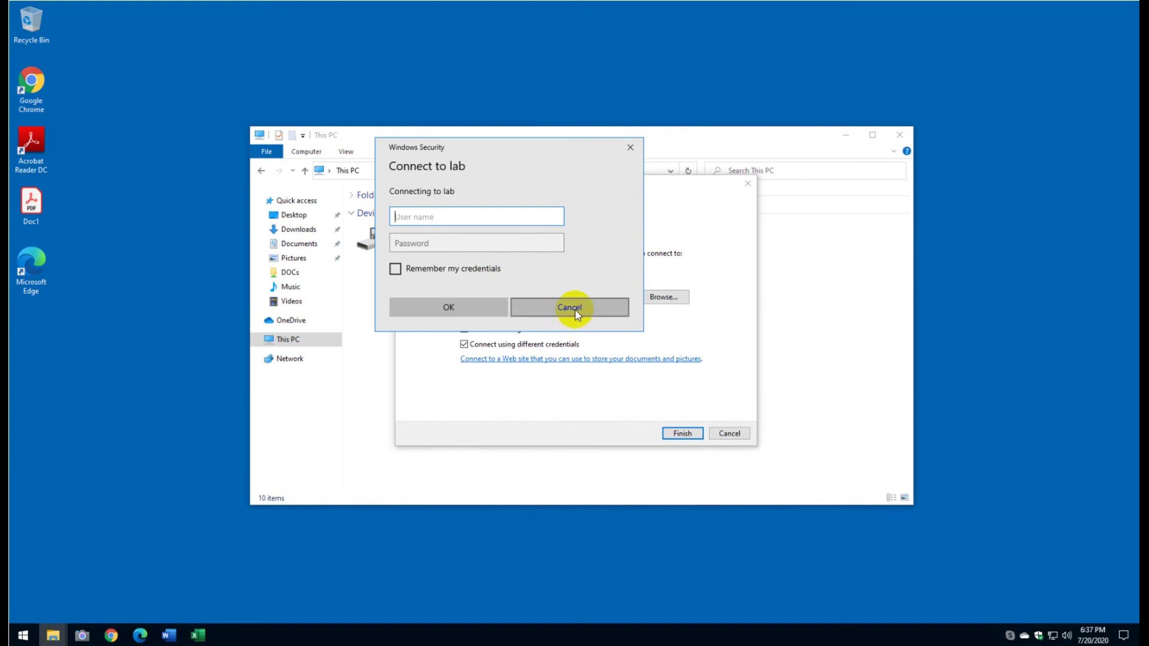
Step: Dismiss the second sign-in prompt, cancel the drive mapping, and close File Explorer
left_click(575, 310)
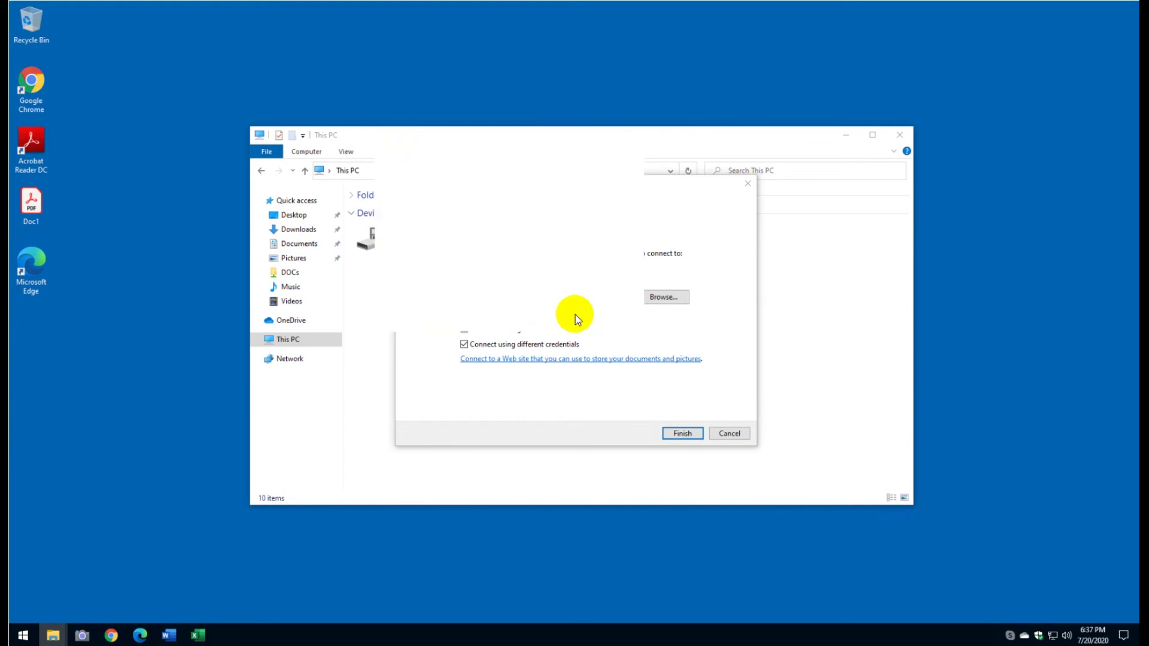
left_click(733, 435)
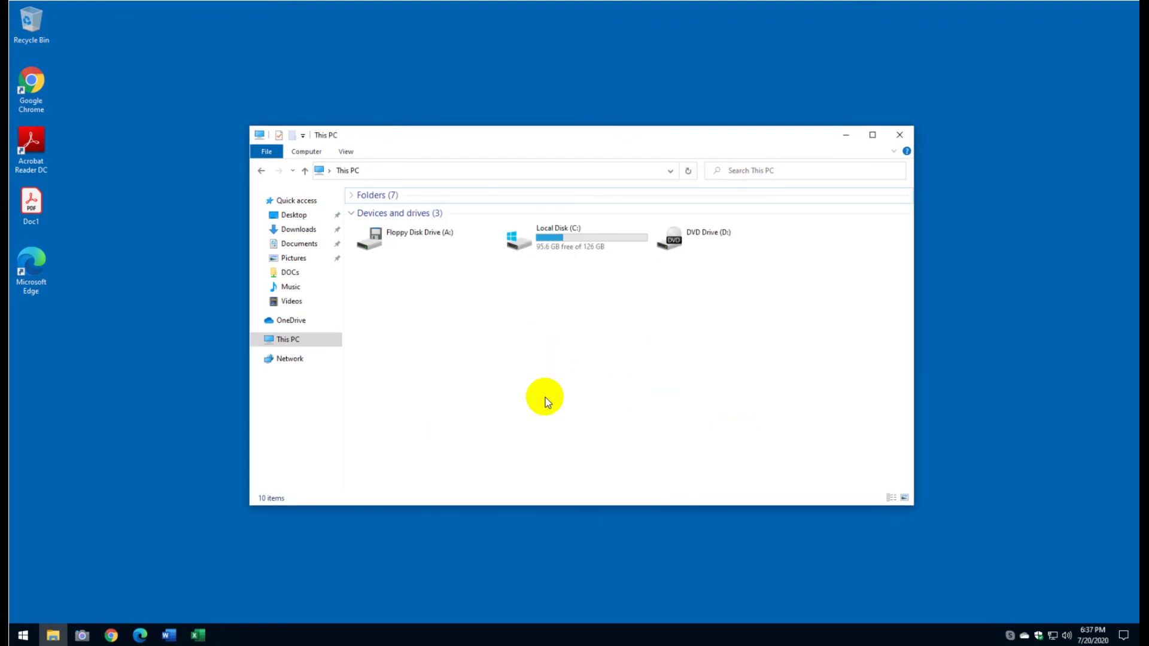
left_click(303, 344)
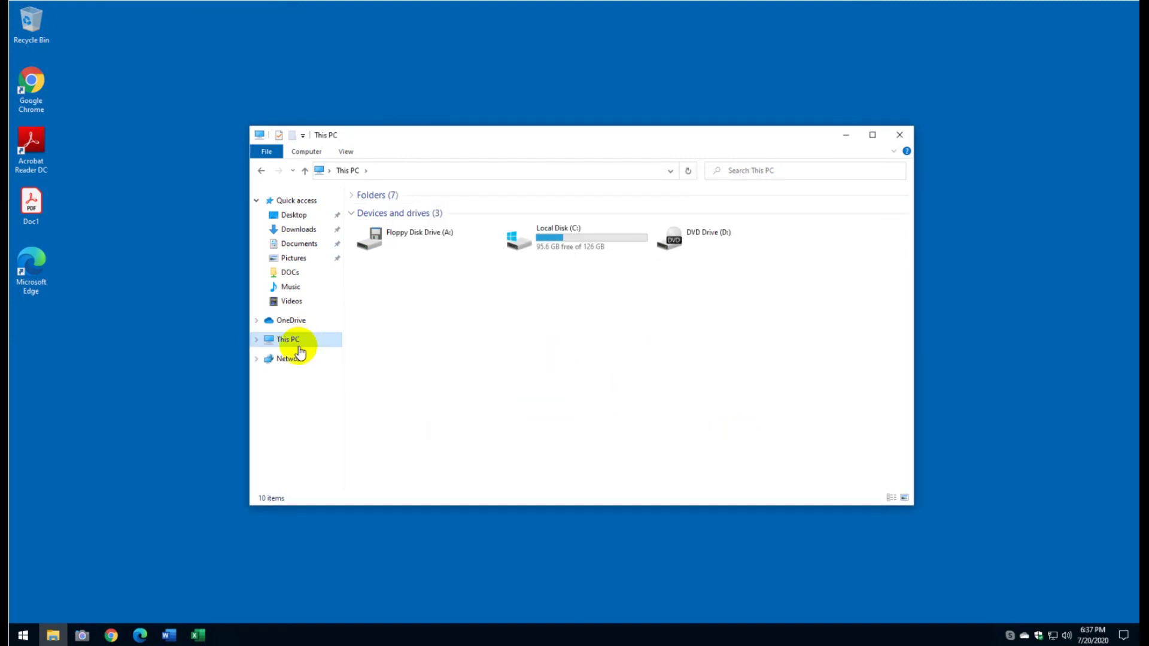
left_click(900, 136)
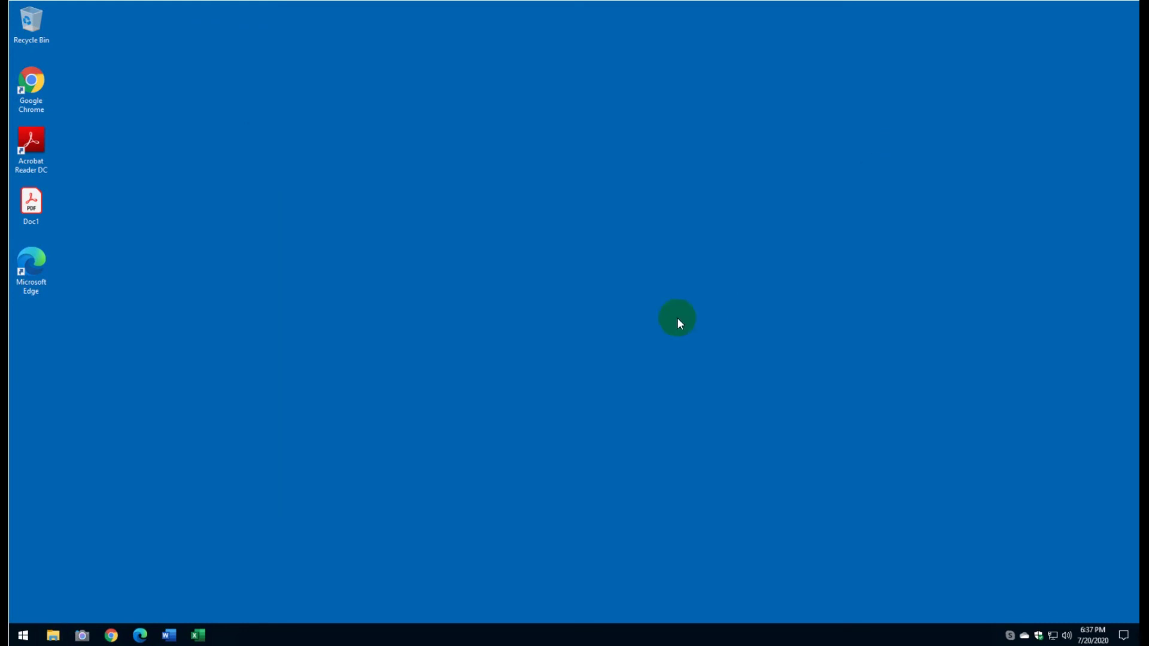